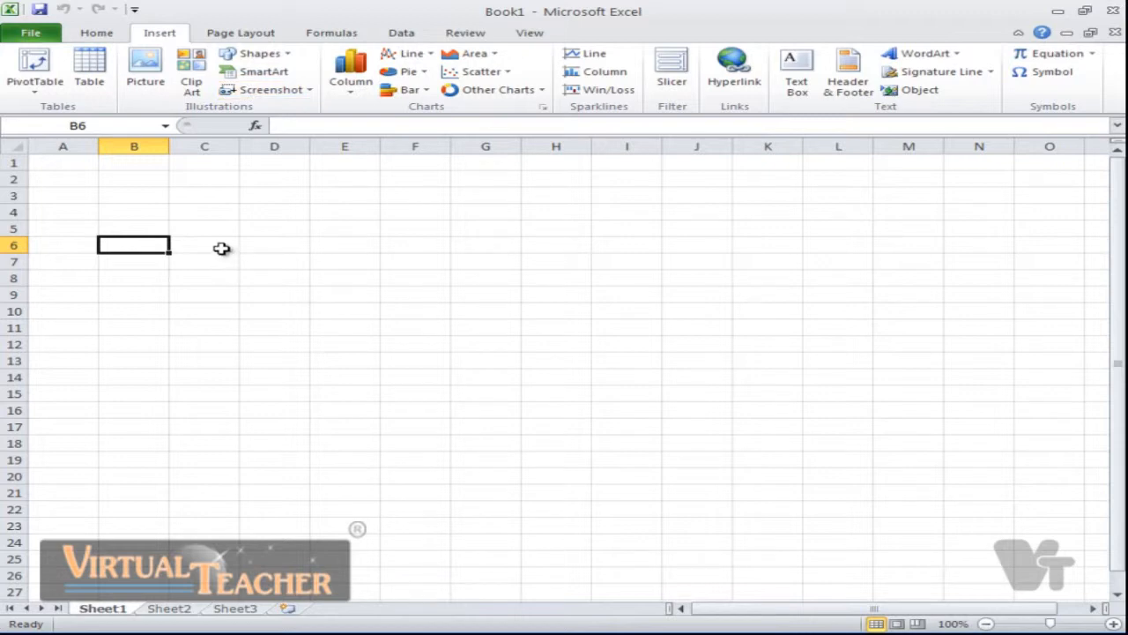
- Create a table from the range B6:I15, leaving the option for existing headers off
{"action": "left_click", "coordinate": [91, 80]}
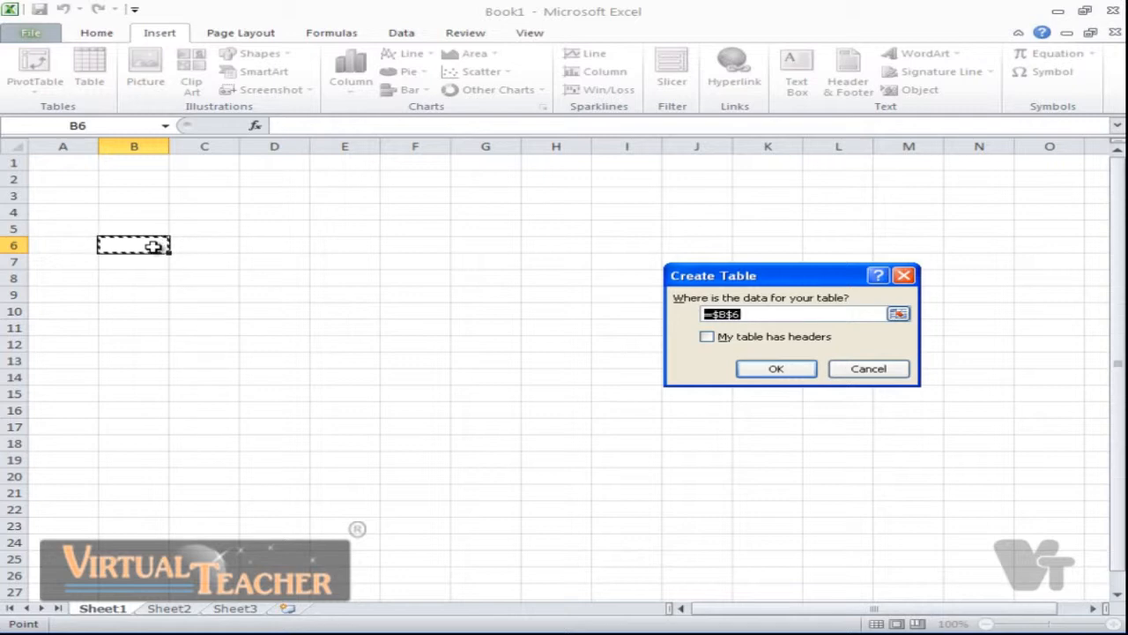
{"action": "left_click_drag", "start_coordinate": [153, 246], "coordinate": [653, 389]}
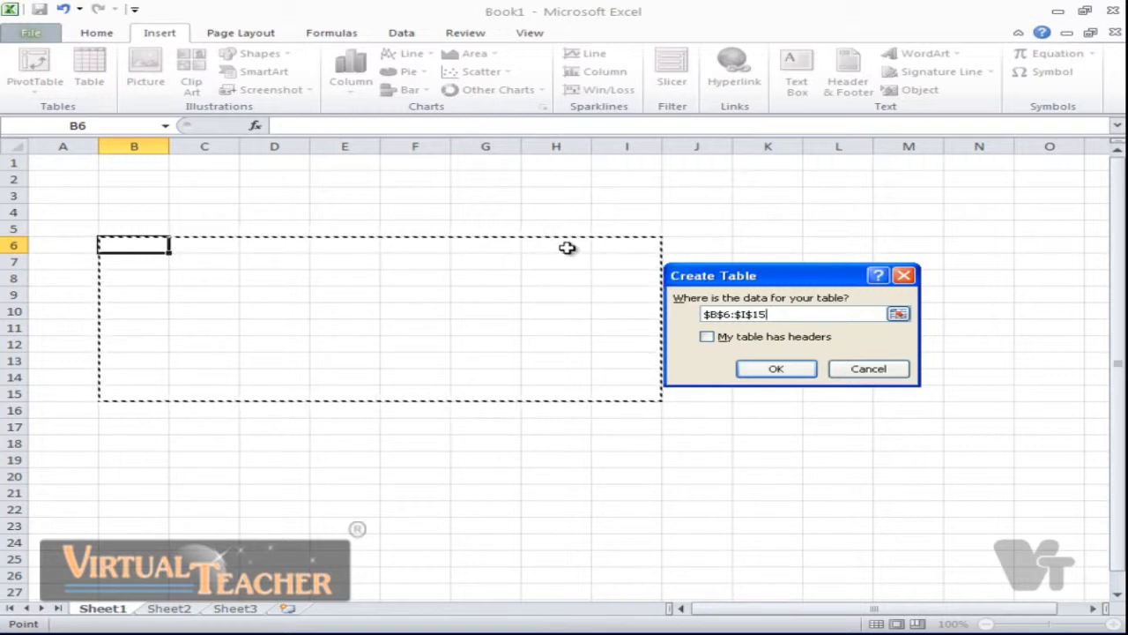
{"action": "left_click", "coordinate": [745, 339]}
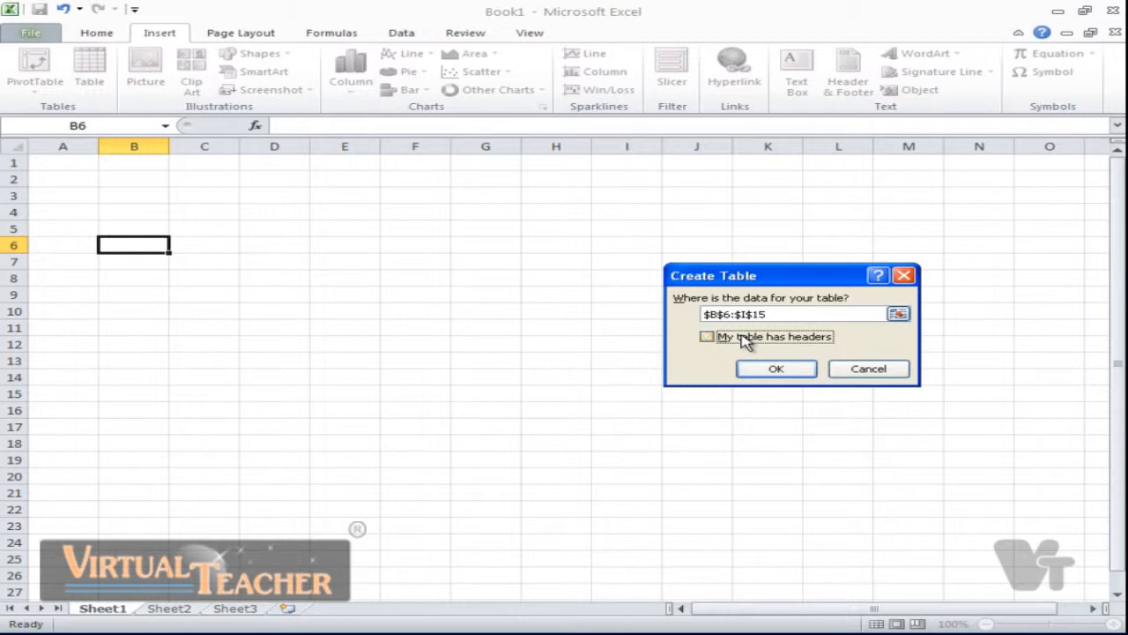
{"action": "left_click", "coordinate": [774, 370]}
- Apply Table Style Medium 22 to the new table
{"action": "left_click", "coordinate": [224, 294]}
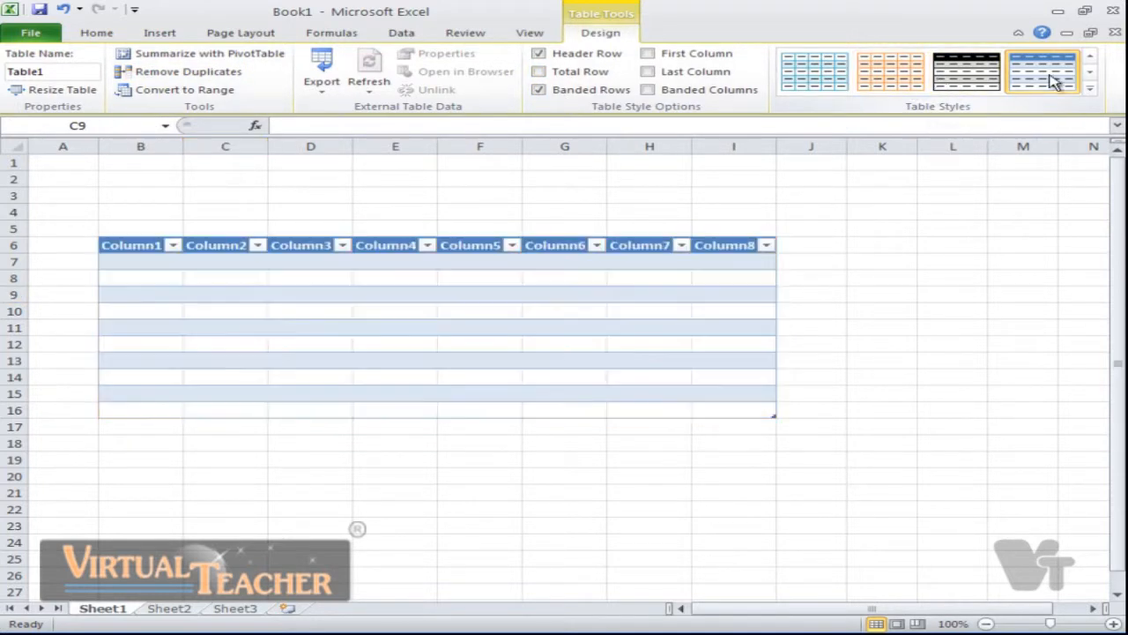
{"action": "left_click", "coordinate": [1091, 90]}
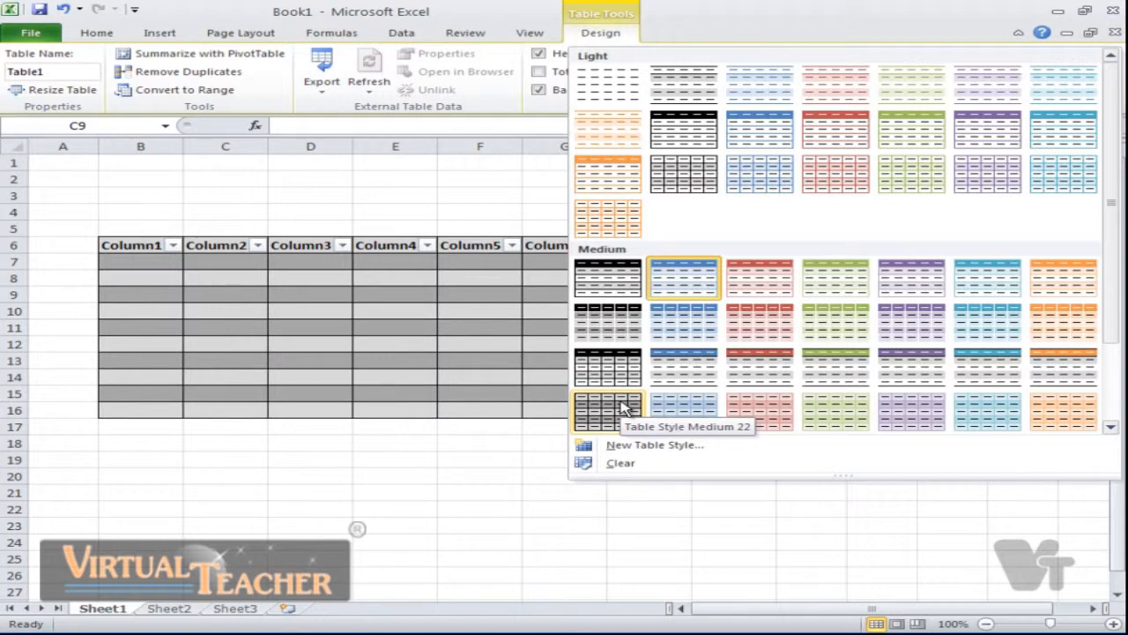
{"action": "left_click", "coordinate": [622, 407]}
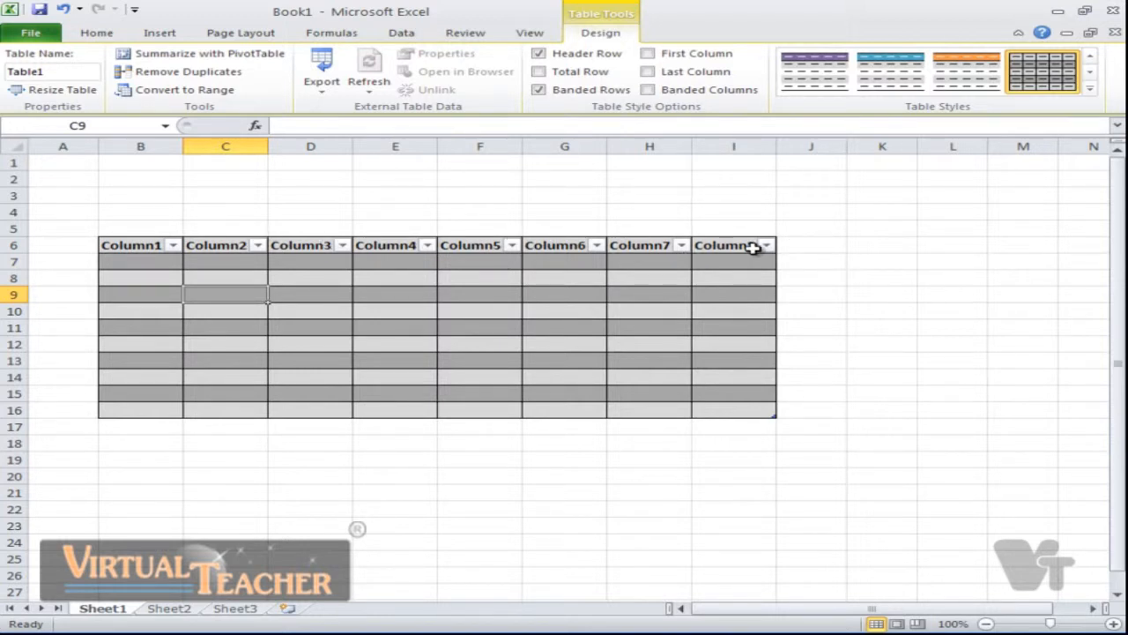
- Enter Monday in B7 and fill the weekdays down the first column through Saturday in B12
{"action": "left_click", "coordinate": [173, 267]}
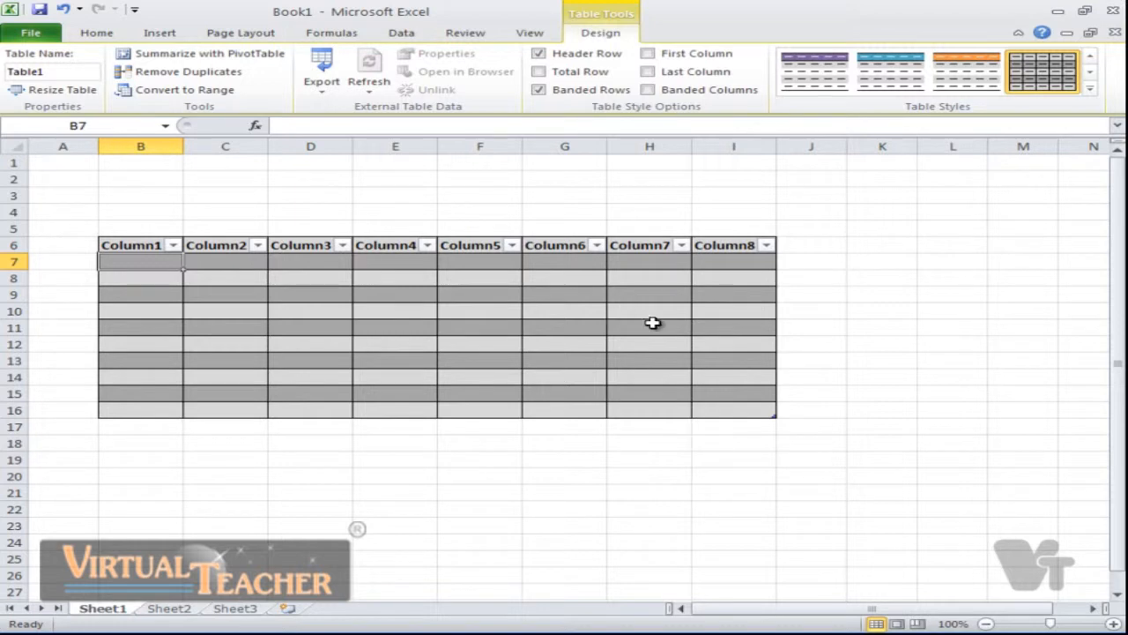
{"action": "key", "text": "BackSpace"}
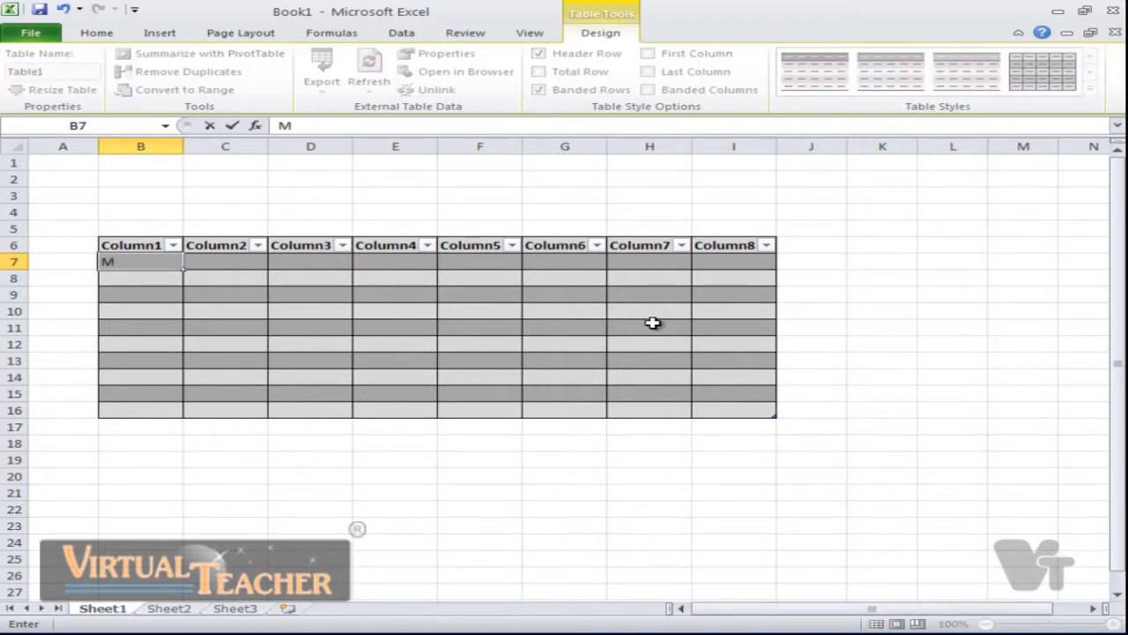
{"action": "type", "text": "Mod"}
{"action": "key", "text": "BackSpace"}
{"action": "left_click", "coordinate": [152, 292]}
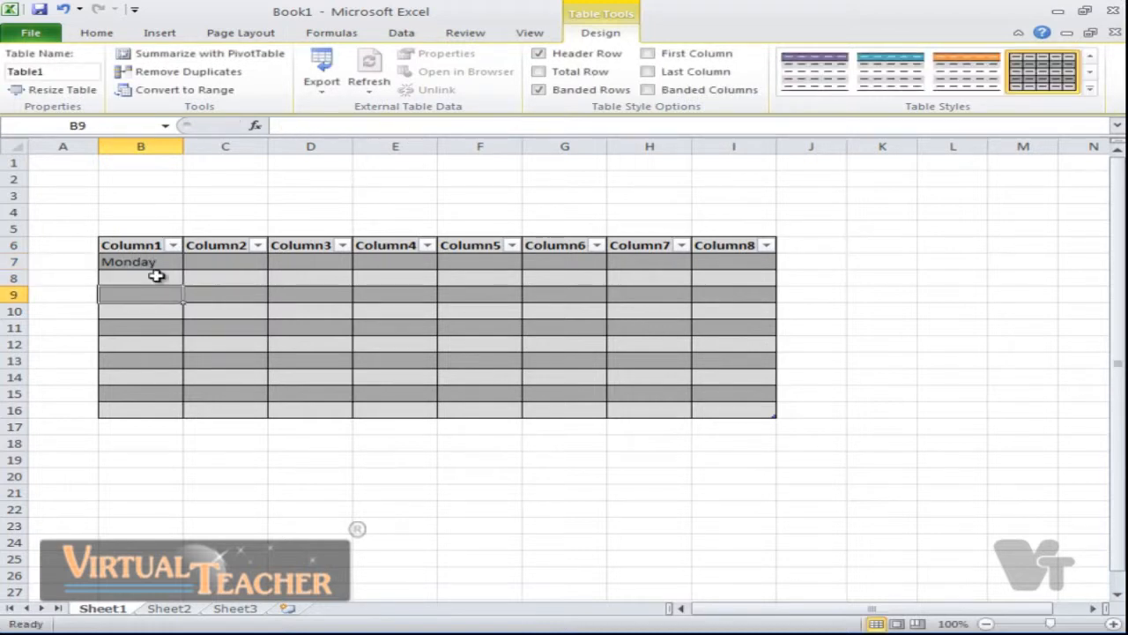
{"action": "left_click", "coordinate": [159, 275]}
{"action": "left_click", "coordinate": [170, 263]}
{"action": "left_click_drag", "start_coordinate": [183, 269], "coordinate": [730, 409]}
- Delete the empty table rows 13 to 16 below Saturday
{"action": "left_click", "coordinate": [219, 350]}
{"action": "right_click", "coordinate": [731, 409]}
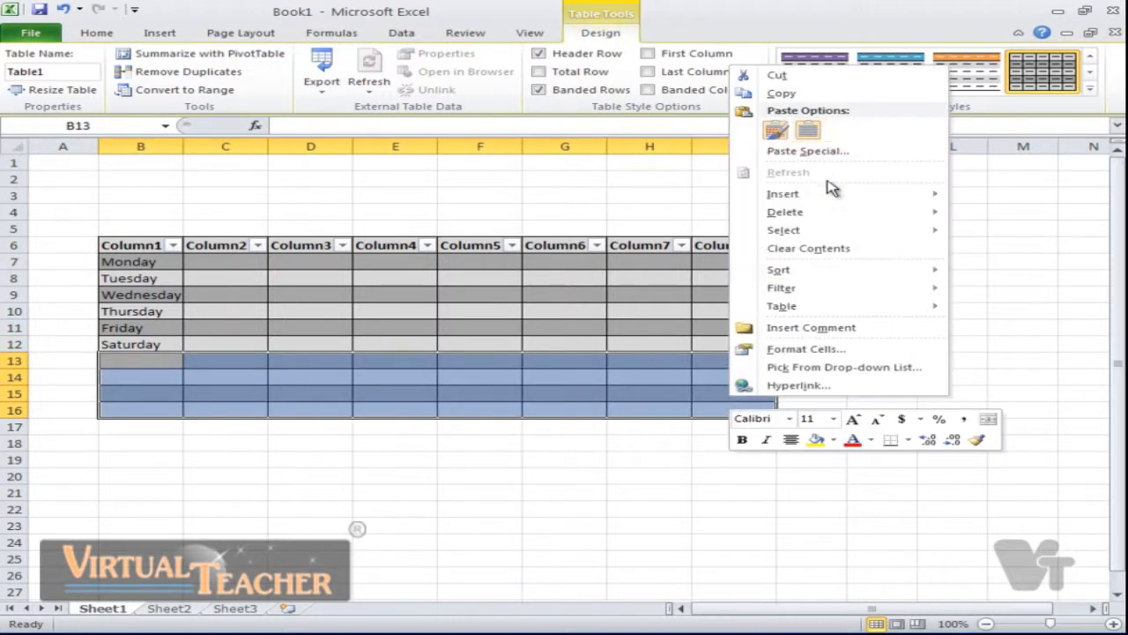
{"action": "mouse_move", "coordinate": [831, 216]}
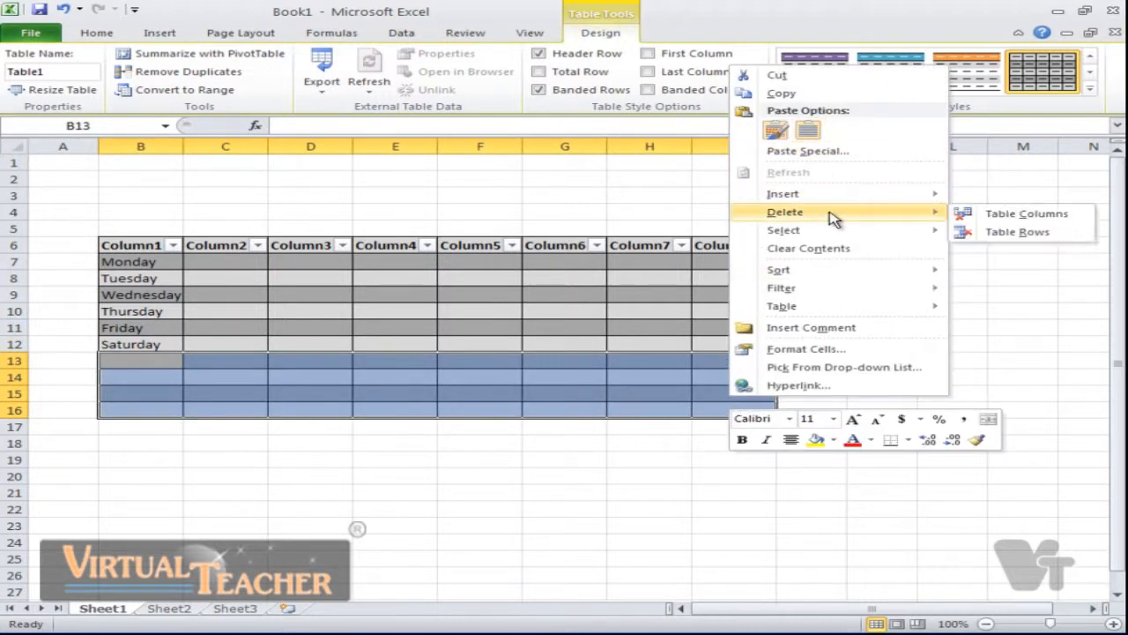
{"action": "left_click", "coordinate": [982, 231]}
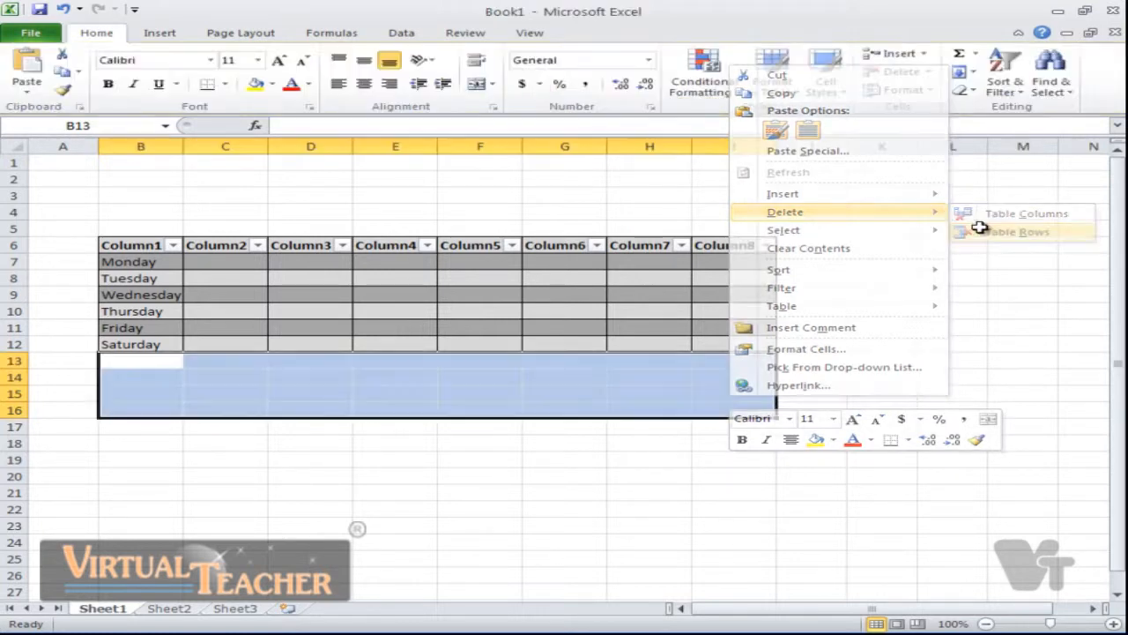
{"action": "left_click", "coordinate": [814, 342]}
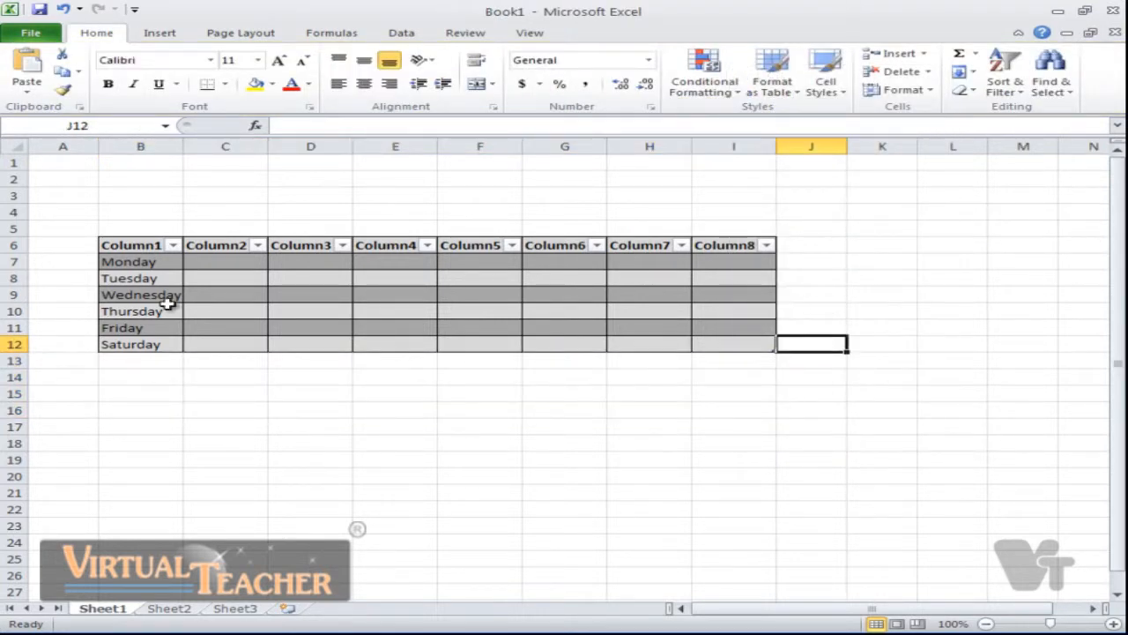
- Insert a table row above Monday and enter Days in its first cell
{"action": "left_click", "coordinate": [137, 239]}
{"action": "left_click", "coordinate": [138, 262]}
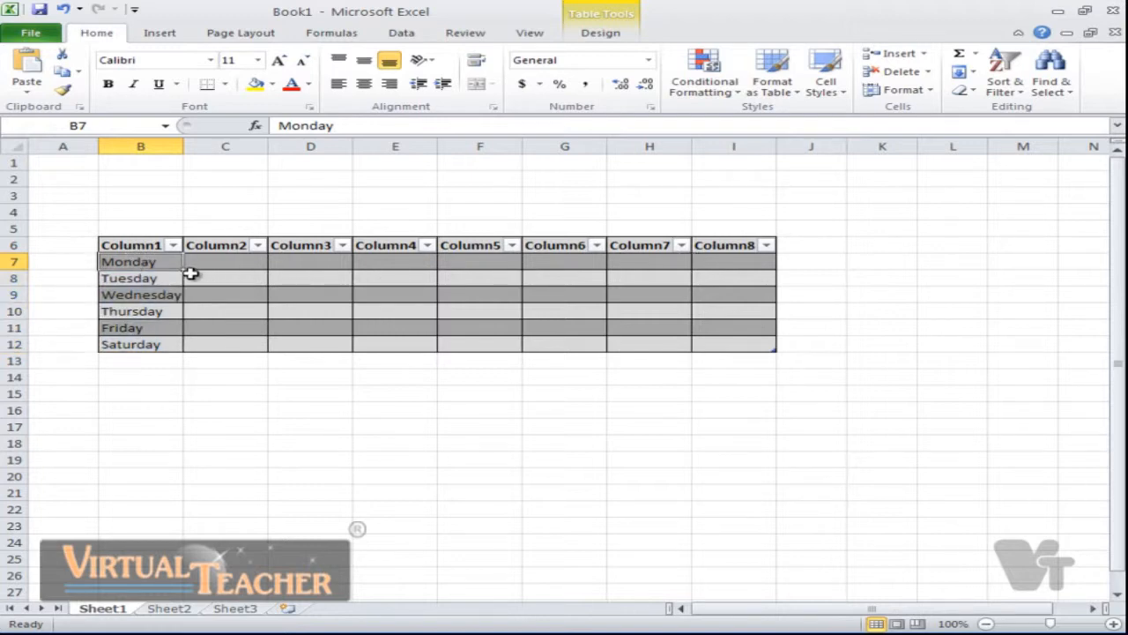
{"action": "right_click", "coordinate": [124, 261]}
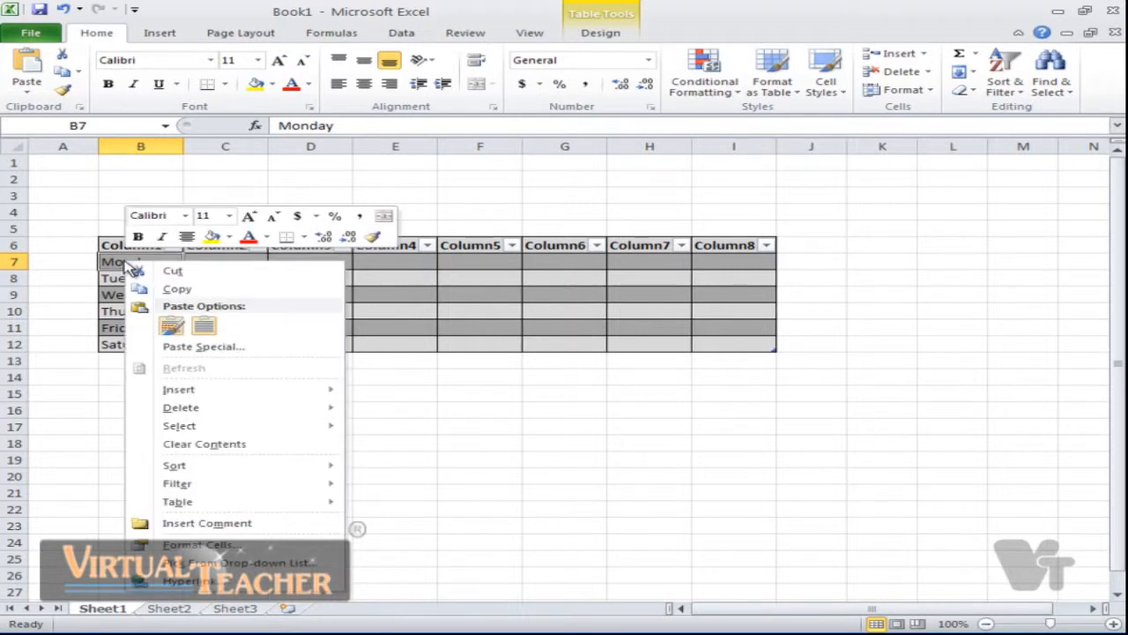
{"action": "mouse_move", "coordinate": [246, 393]}
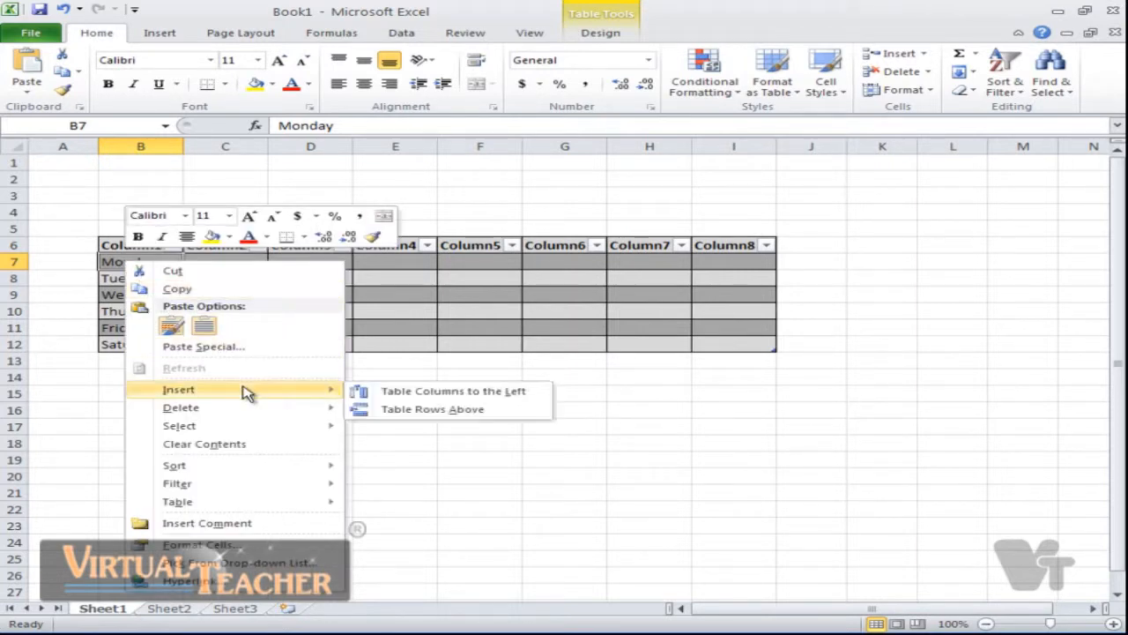
{"action": "left_click", "coordinate": [380, 412]}
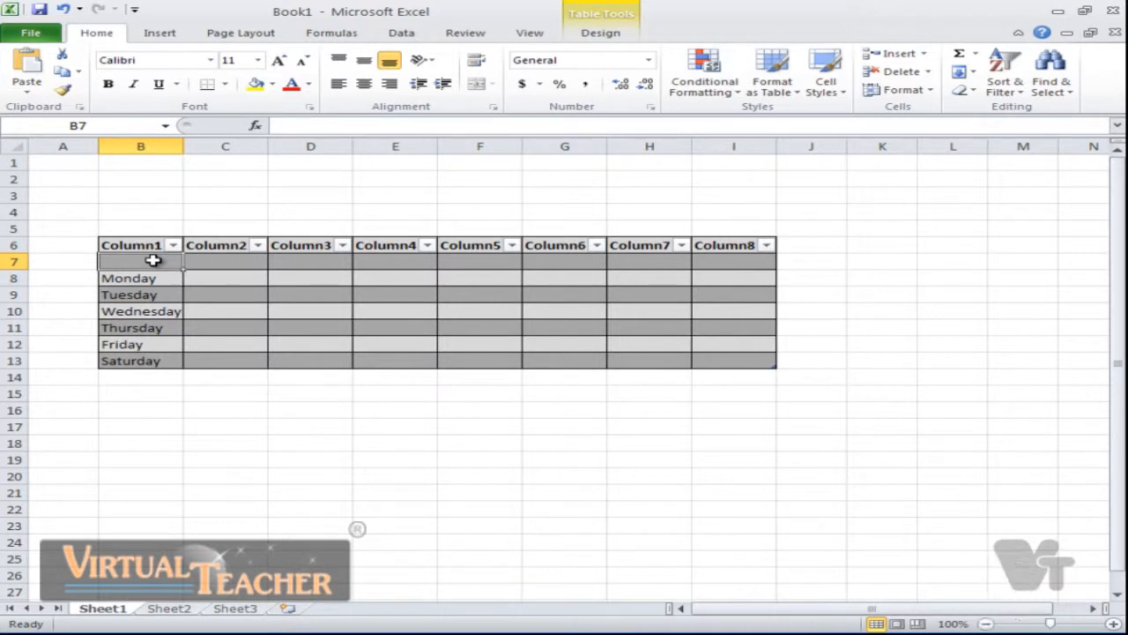
{"action": "double_click", "coordinate": [153, 261]}
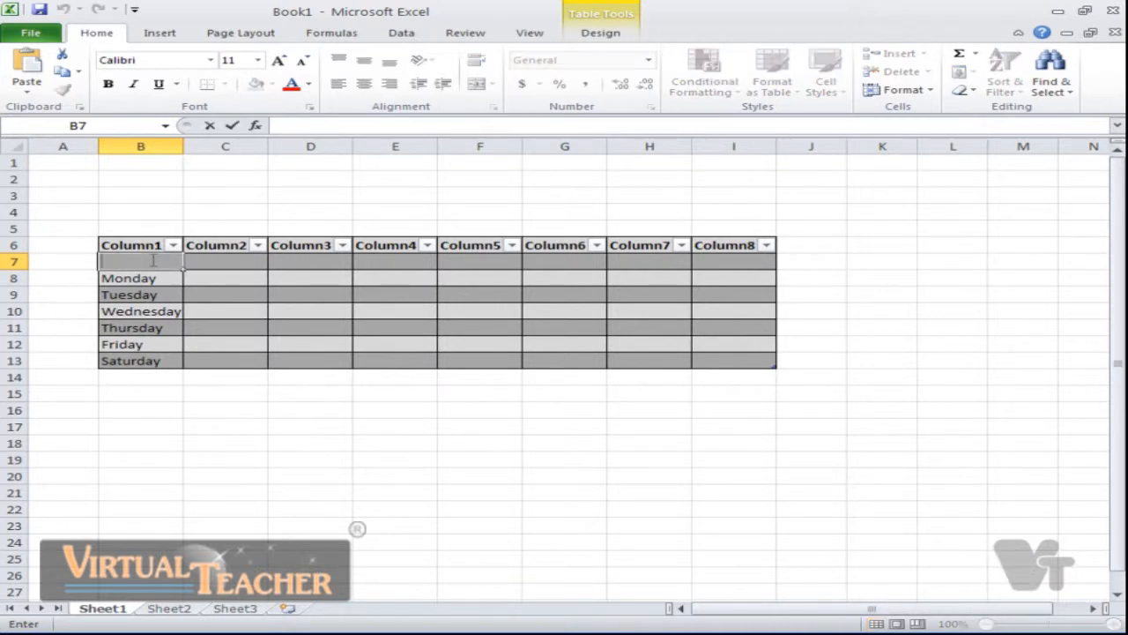
{"action": "type", "text": "Days"}
- Enter 1 in C7 and 2 in D7, beside the Days label
{"action": "left_click", "coordinate": [211, 260]}
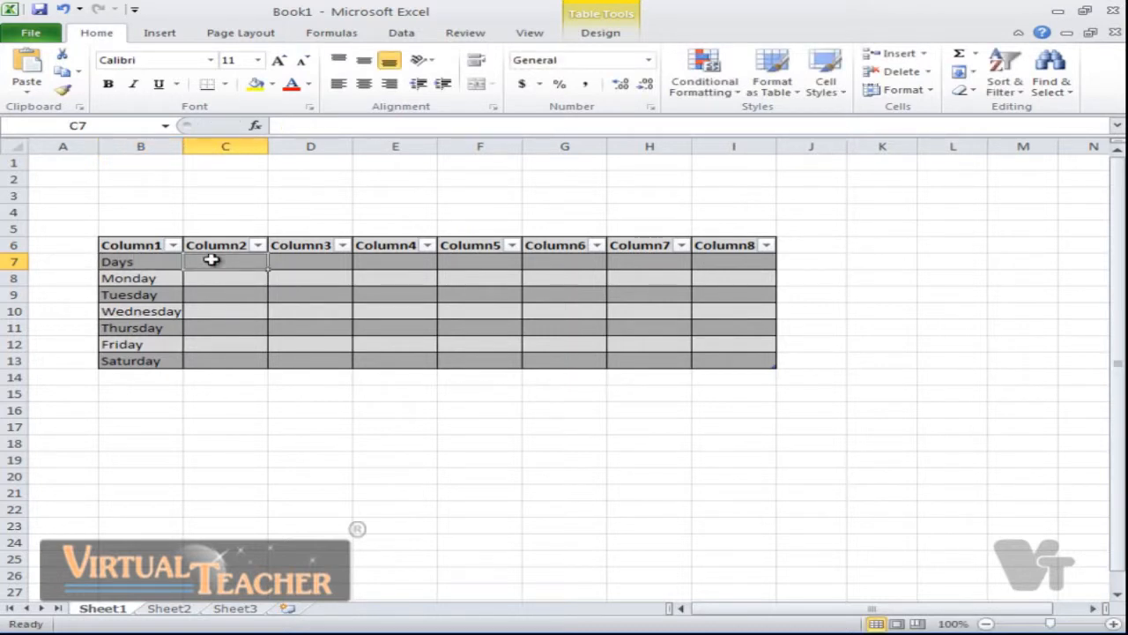
{"action": "type", "text": "1"}
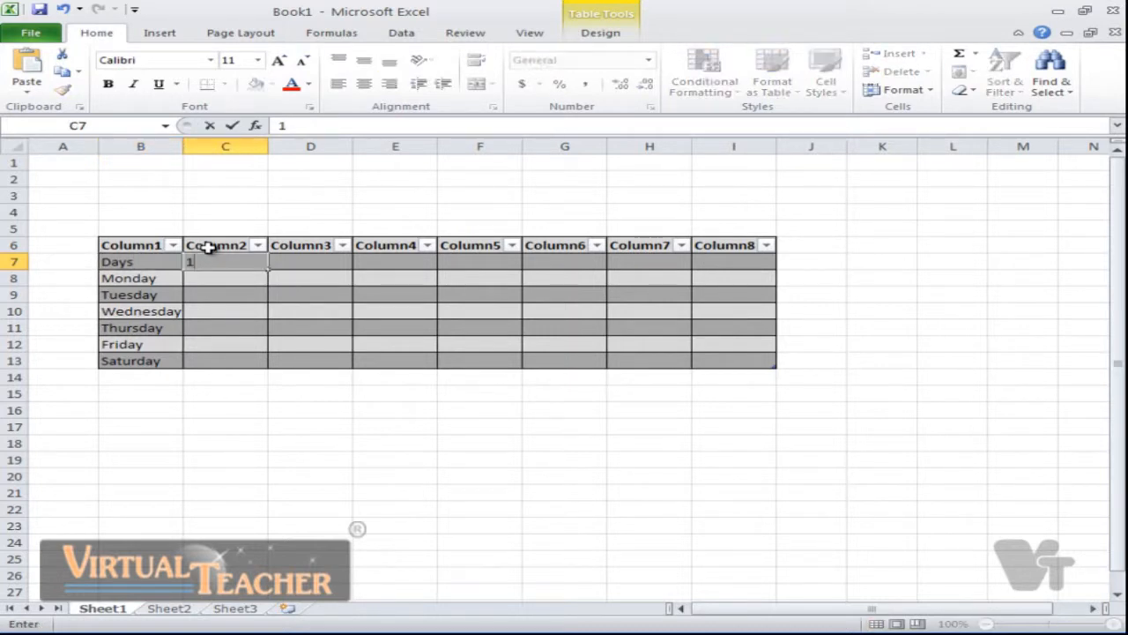
{"action": "left_click", "coordinate": [325, 296]}
{"action": "left_click", "coordinate": [256, 261]}
{"action": "type", "text": "1"}
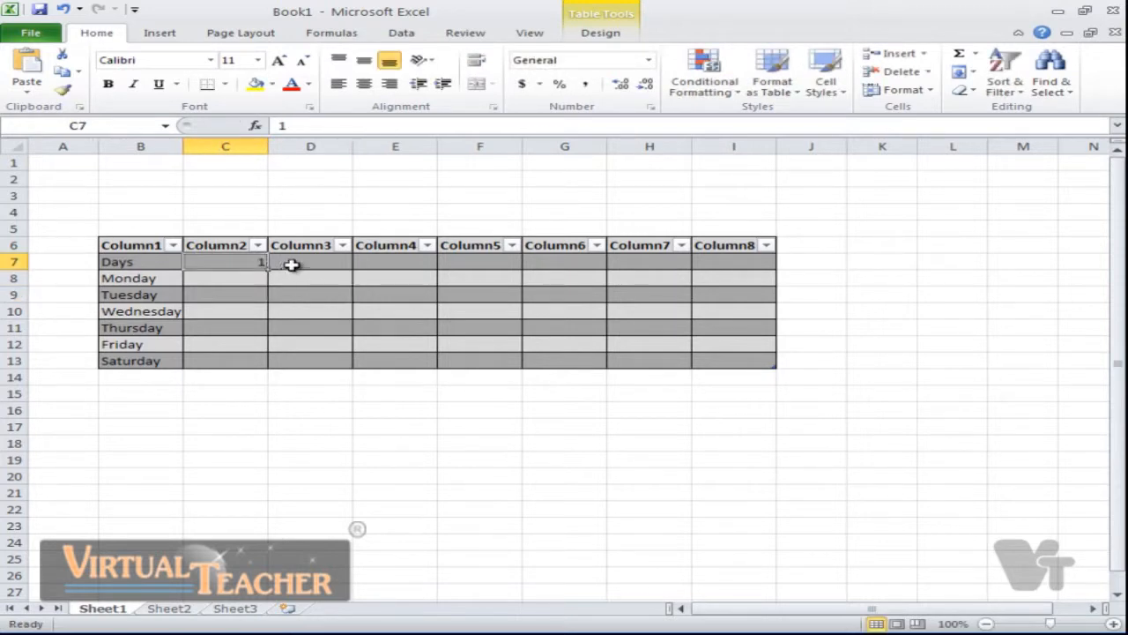
{"action": "left_click", "coordinate": [293, 262]}
{"action": "type", "text": "2"}
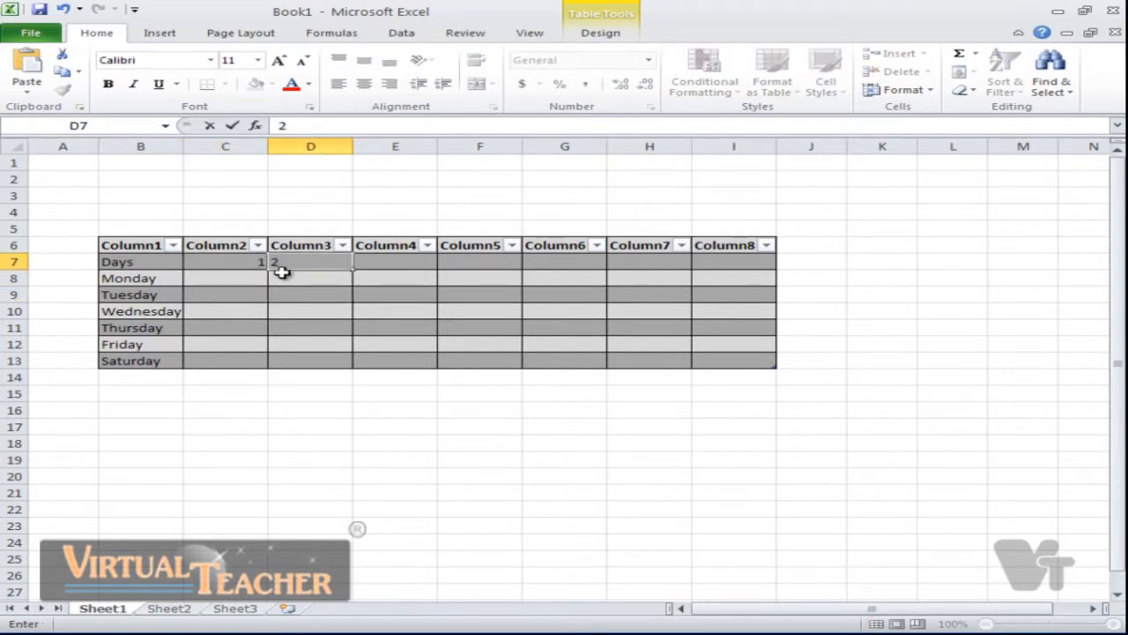
{"action": "key", "text": "Return"}
- Extend the number series from C7 and D7 across the row up to 7 in I7
{"action": "left_click", "coordinate": [255, 261]}
{"action": "double_click", "coordinate": [256, 261]}
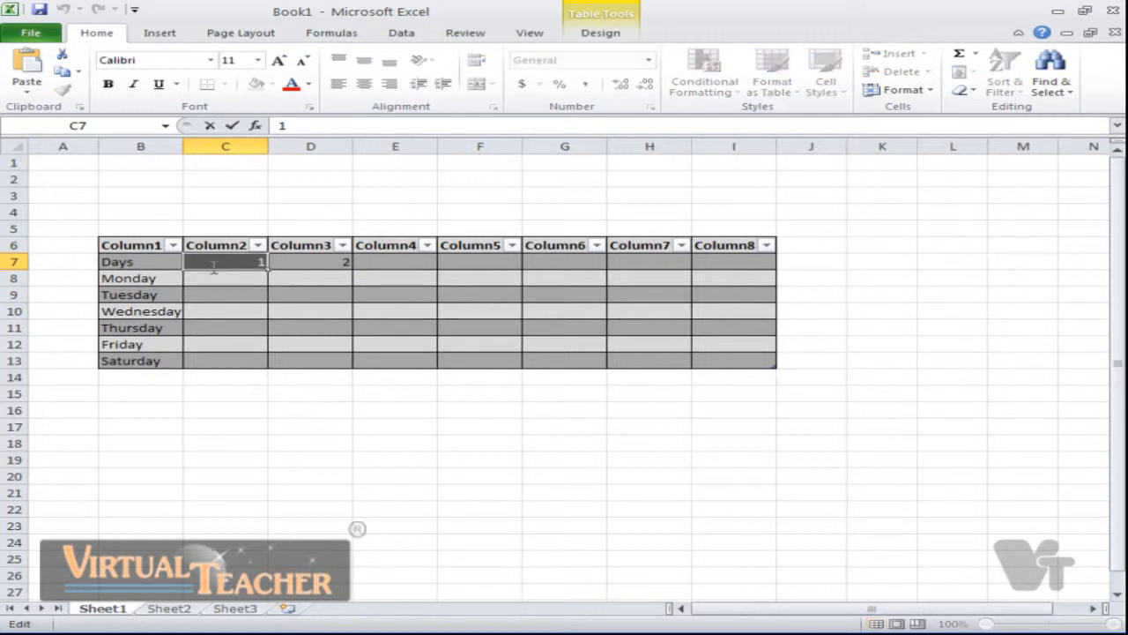
{"action": "left_click", "coordinate": [239, 280]}
{"action": "left_click", "coordinate": [242, 260]}
{"action": "left_click_drag", "start_coordinate": [242, 260], "coordinate": [782, 263]}
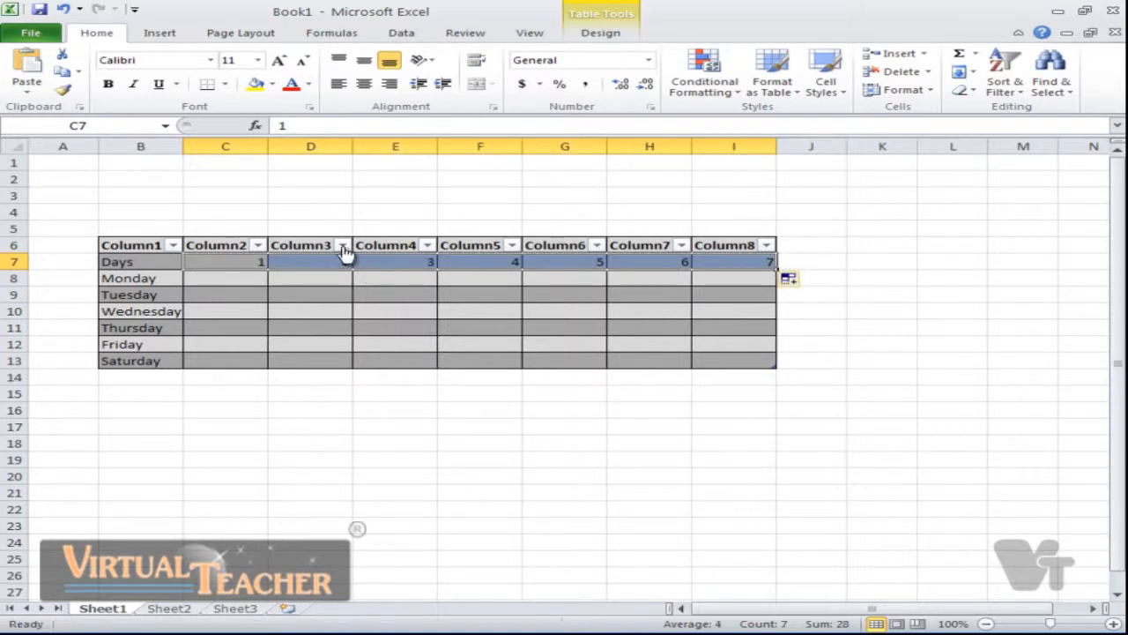
- Center the contents of the Days row, B7 through I7, horizontally
{"action": "left_click", "coordinate": [154, 260]}
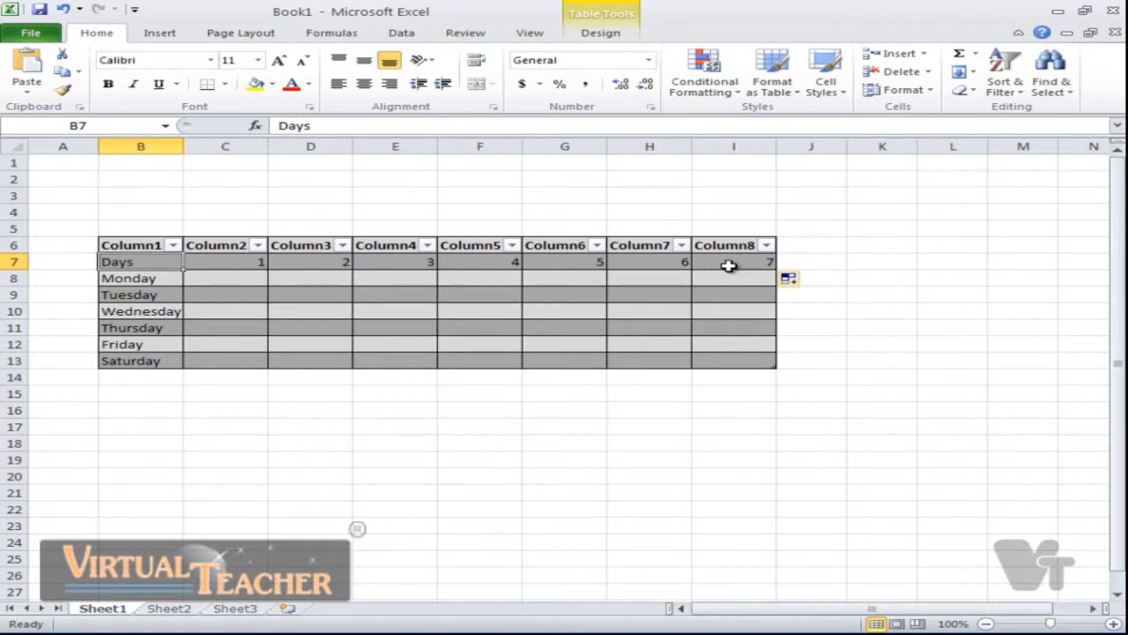
{"action": "left_click_drag", "start_coordinate": [749, 262], "coordinate": [102, 265]}
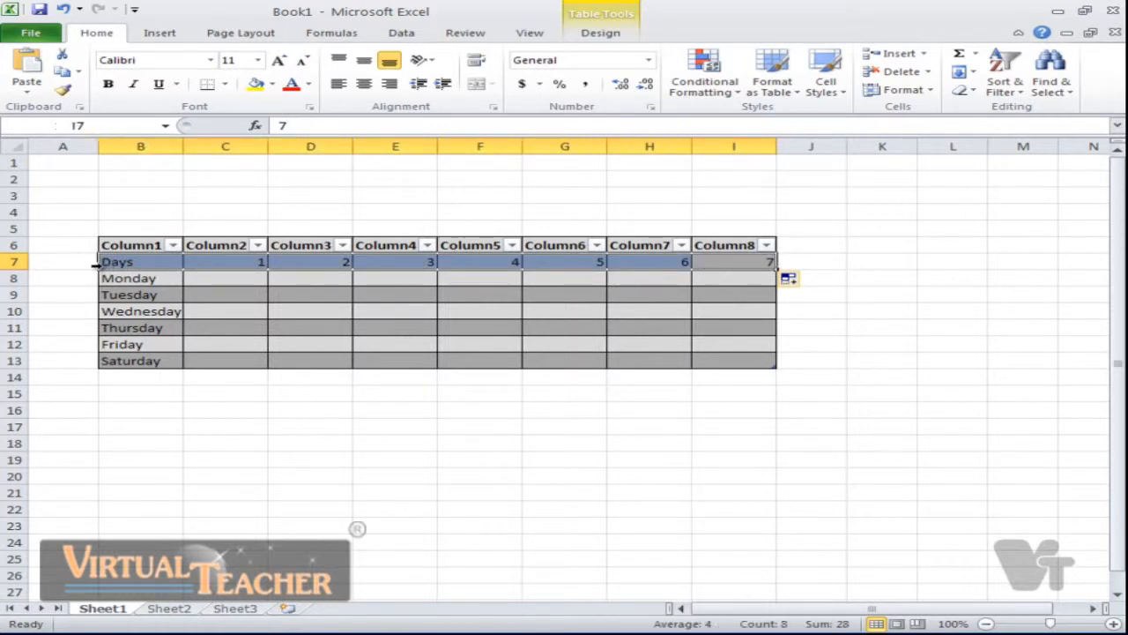
{"action": "left_click", "coordinate": [364, 88]}
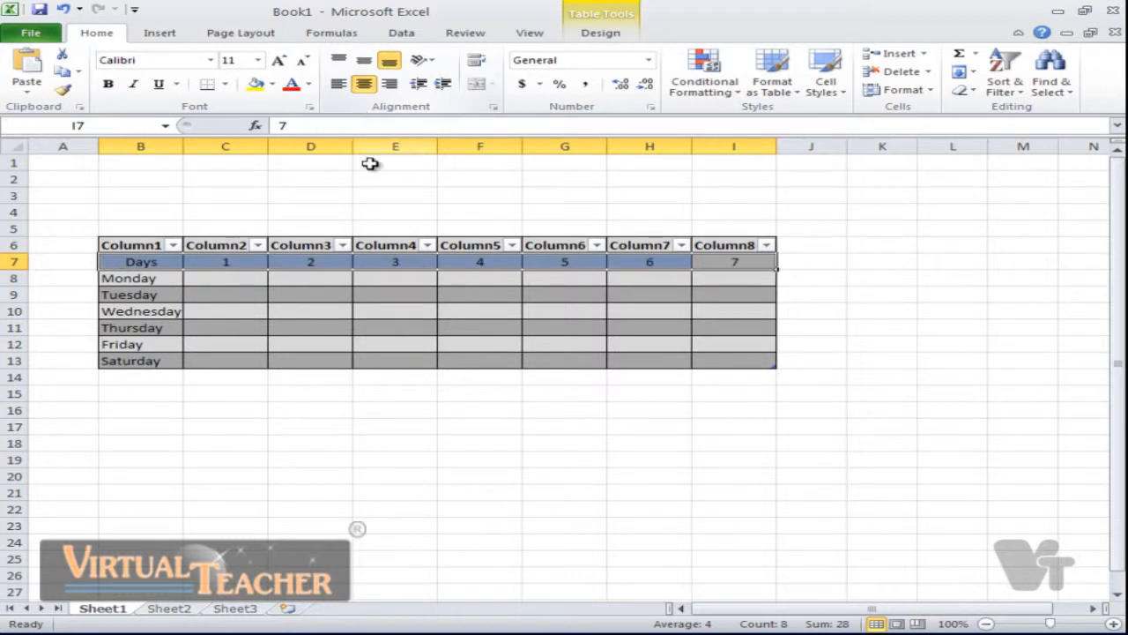
- Angle the Days text in B7 counterclockwise
{"action": "left_click", "coordinate": [151, 265]}
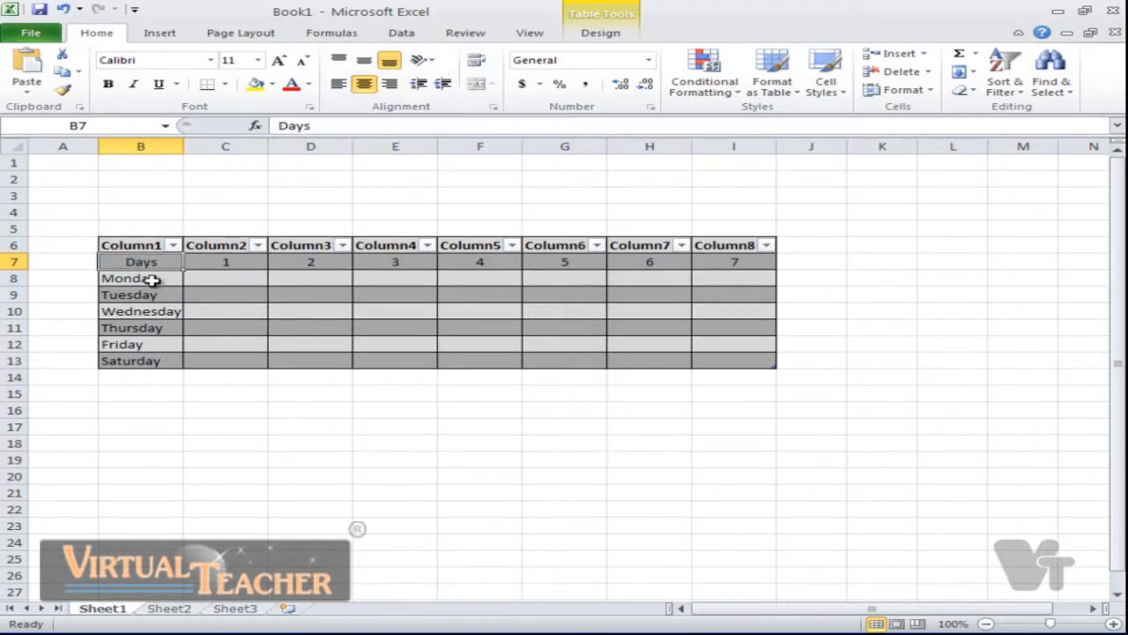
{"action": "left_click", "coordinate": [423, 64]}
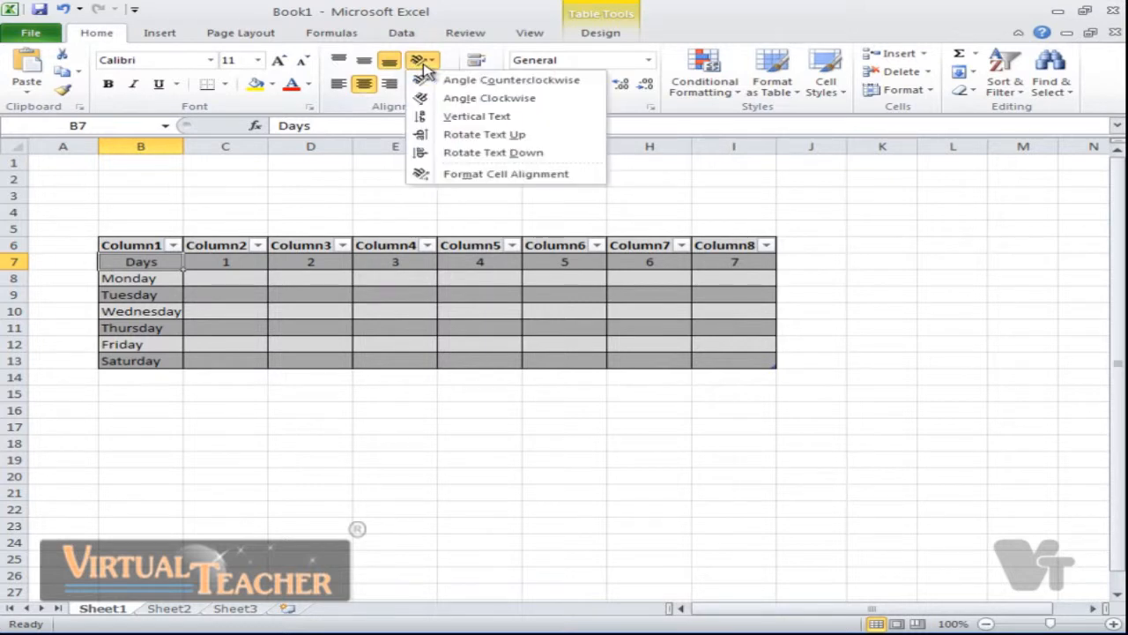
{"action": "left_click", "coordinate": [472, 80]}
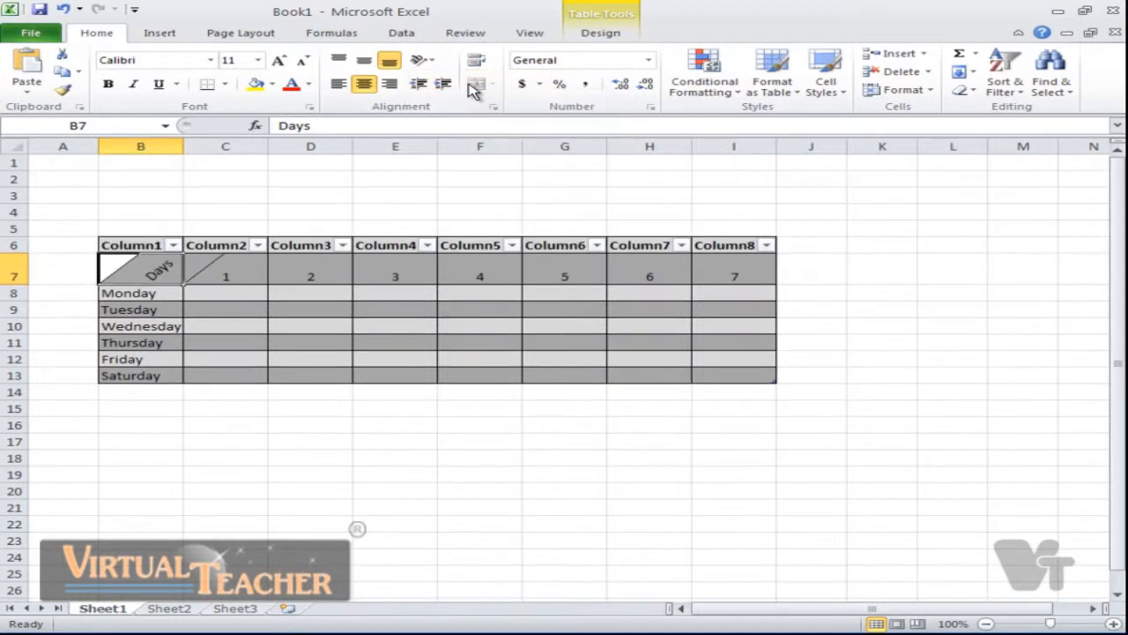
{"action": "left_click", "coordinate": [425, 295]}
{"action": "left_click", "coordinate": [187, 272]}
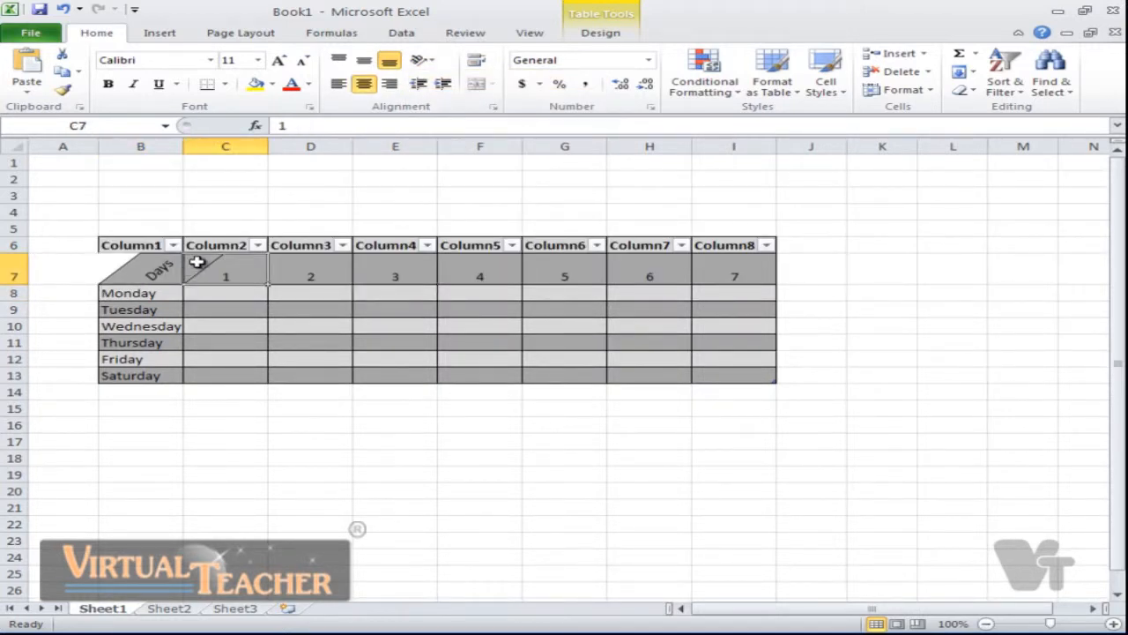
{"action": "left_click", "coordinate": [165, 263]}
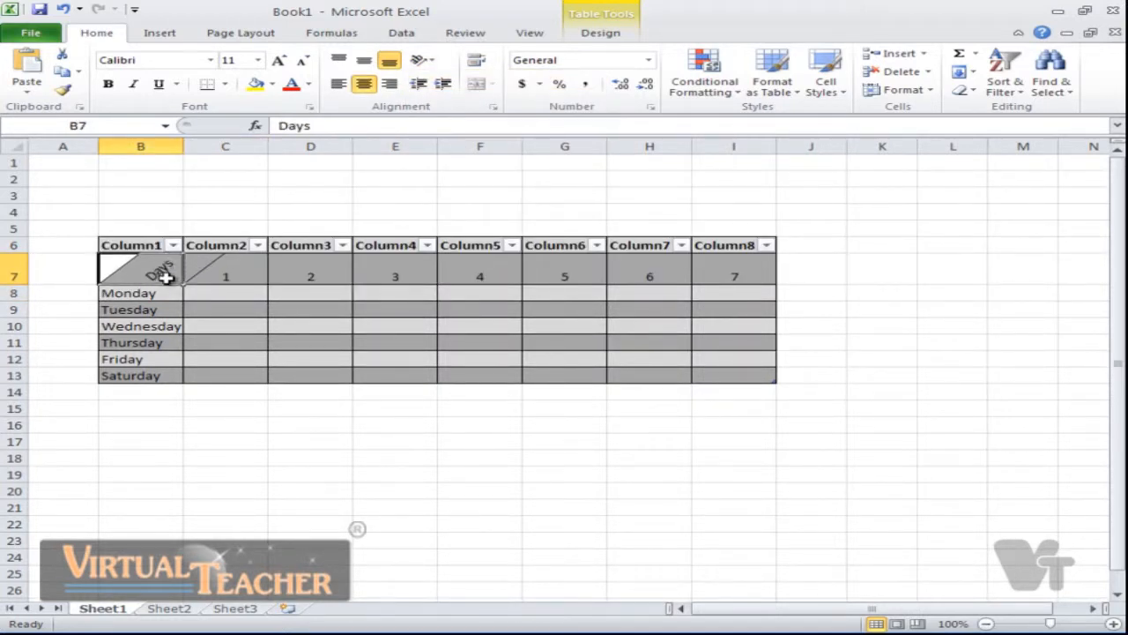
{"action": "left_click", "coordinate": [231, 293]}
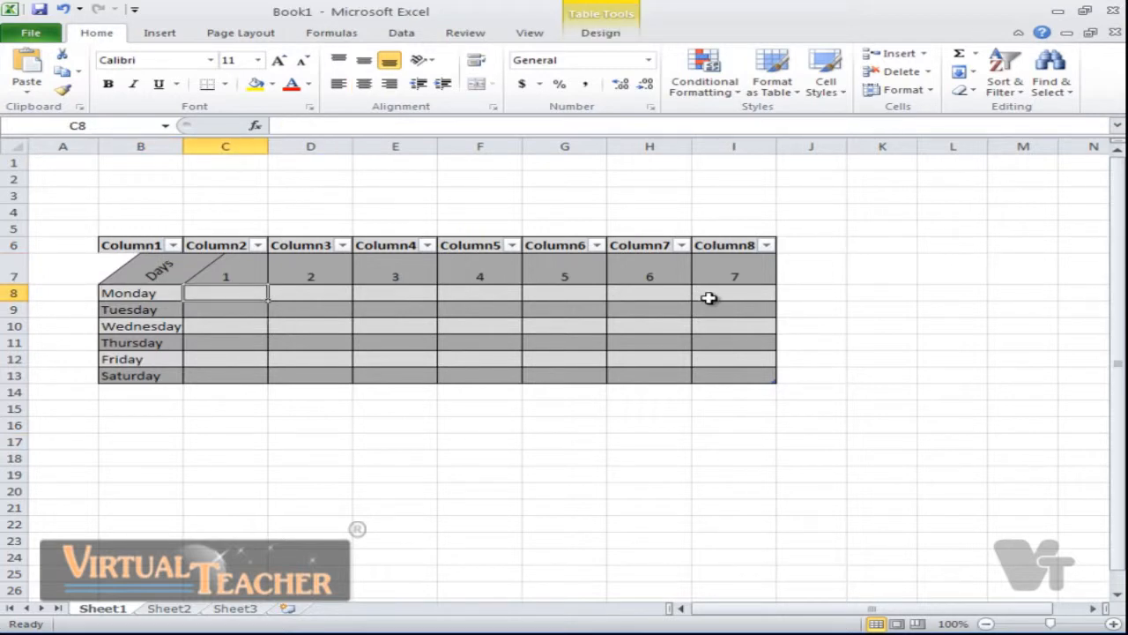
- Create a PivotTable from Table1 and place it on a new worksheet
{"action": "left_click", "coordinate": [159, 36]}
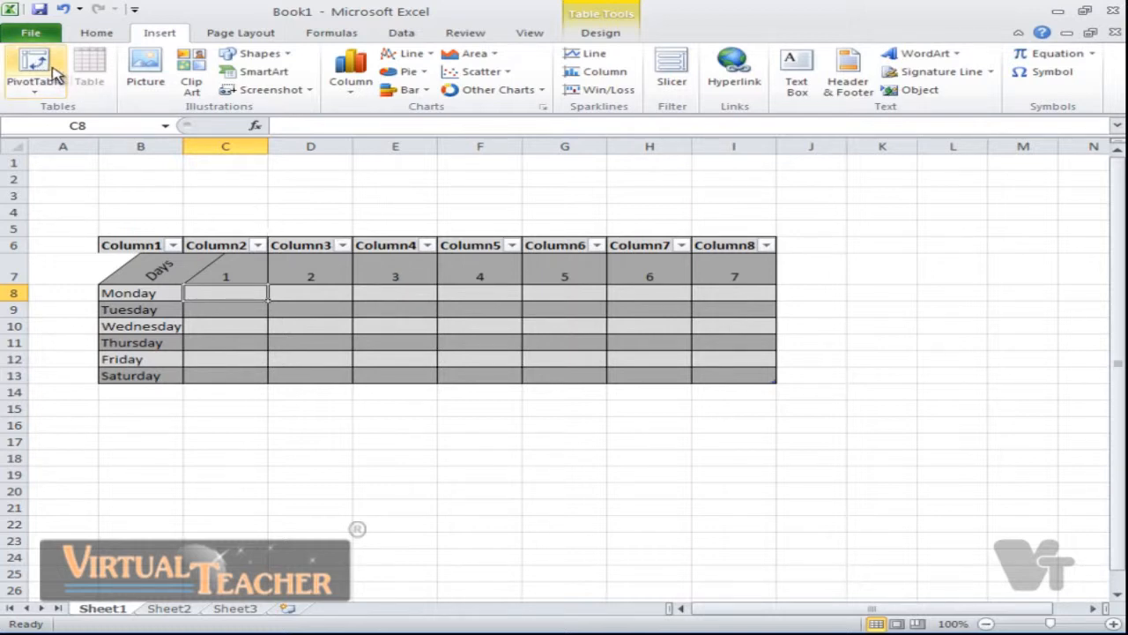
{"action": "left_click", "coordinate": [35, 88]}
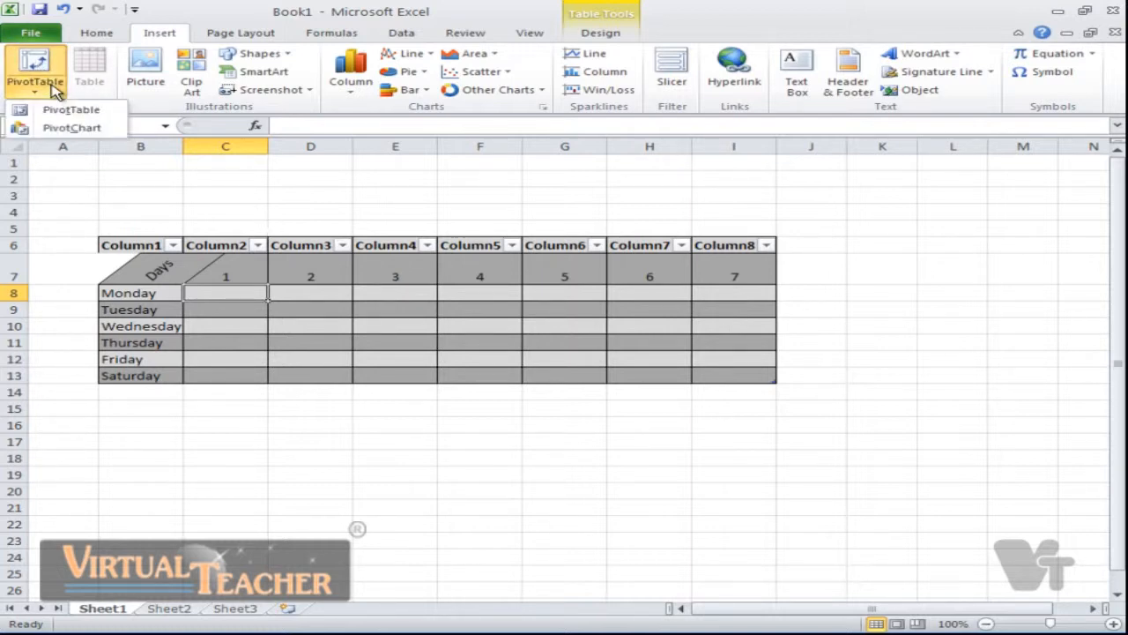
{"action": "left_click", "coordinate": [104, 111]}
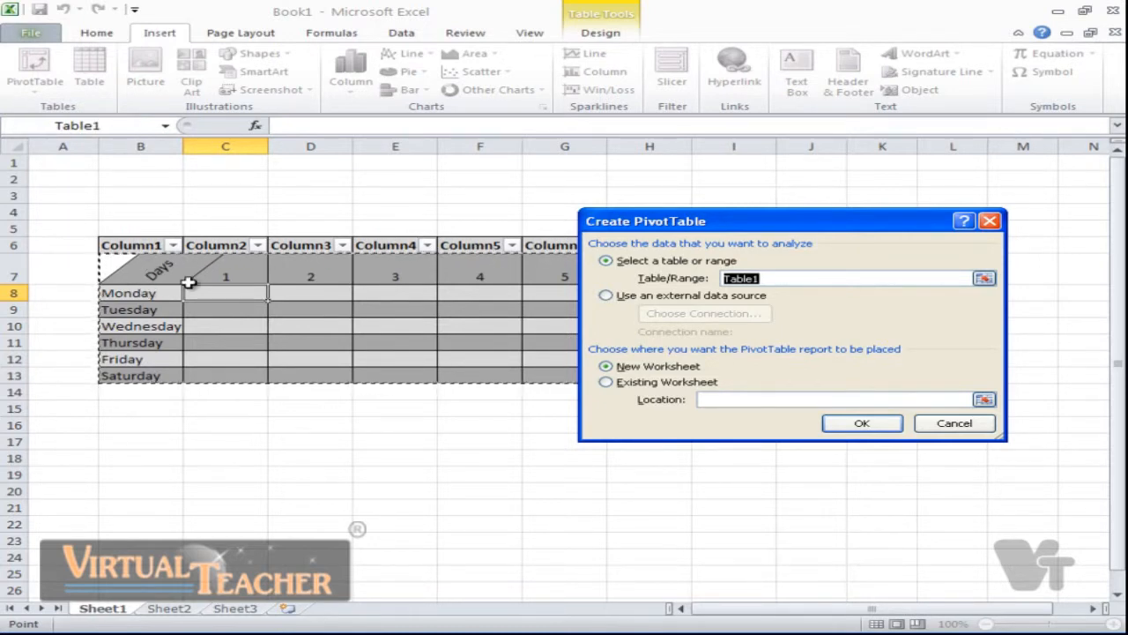
{"action": "left_click", "coordinate": [864, 425]}
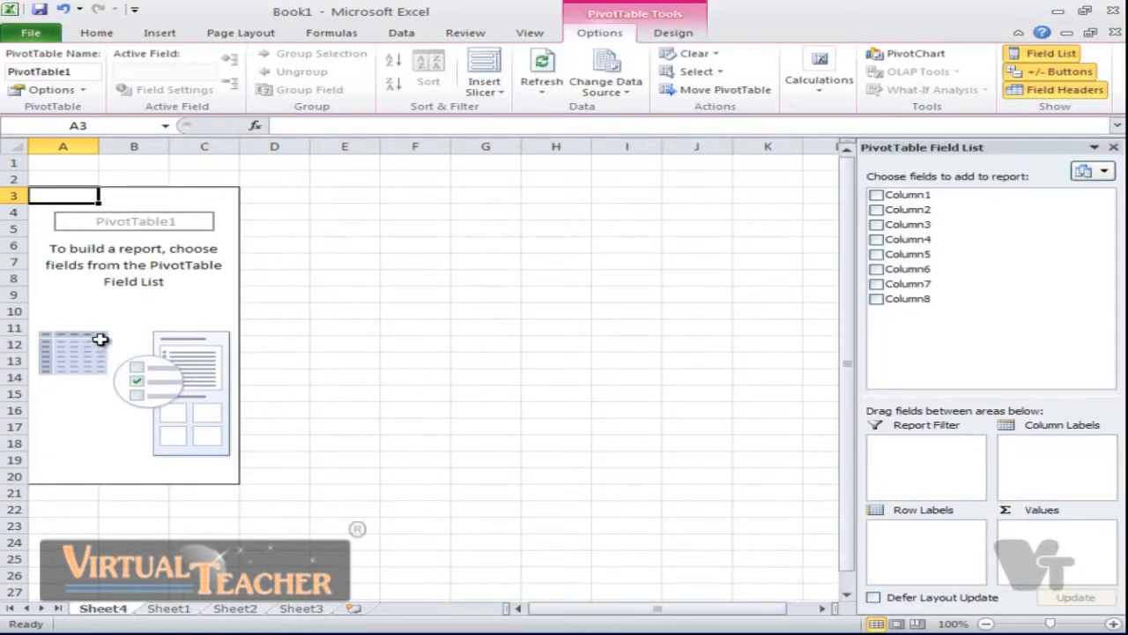
{"action": "left_click", "coordinate": [106, 326]}
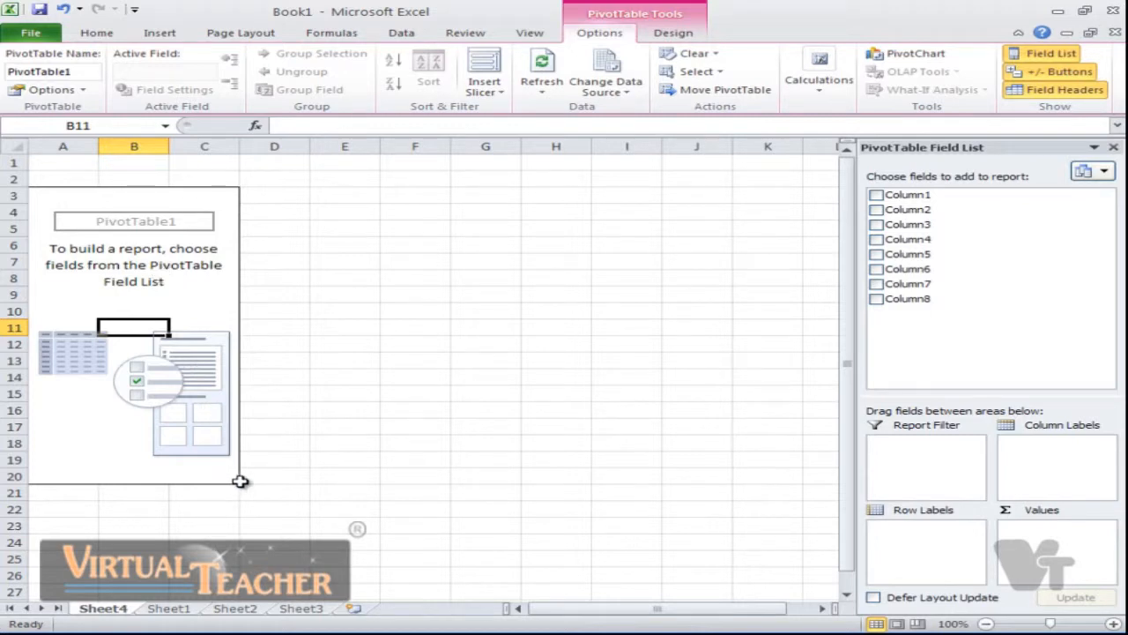
{"action": "left_click", "coordinate": [128, 227]}
{"action": "left_click", "coordinate": [236, 245]}
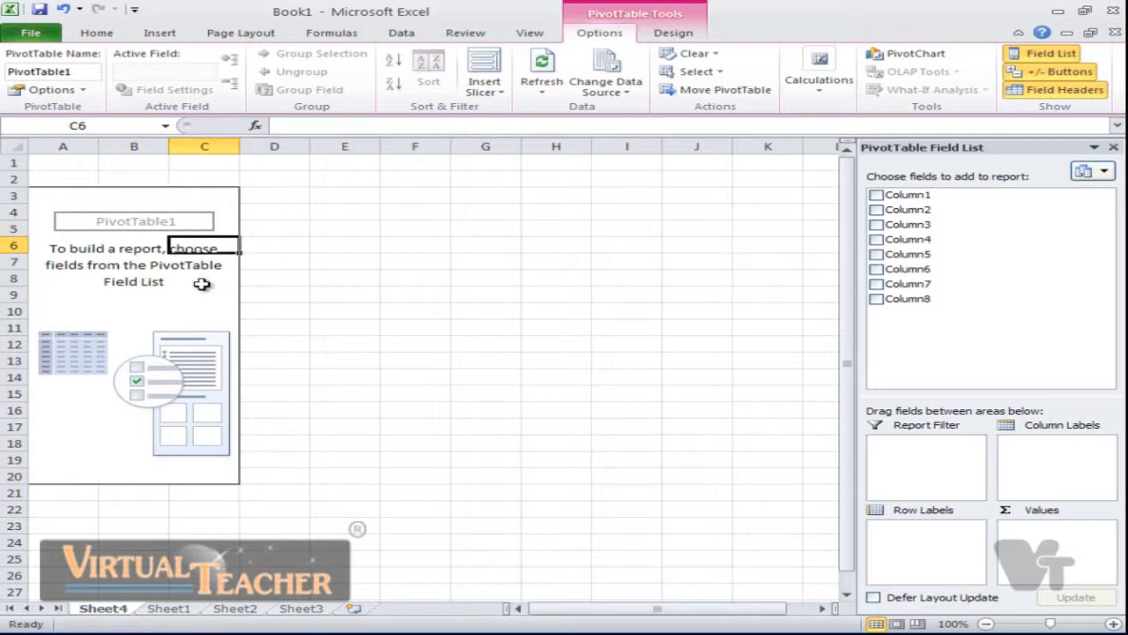
{"action": "left_click", "coordinate": [146, 281]}
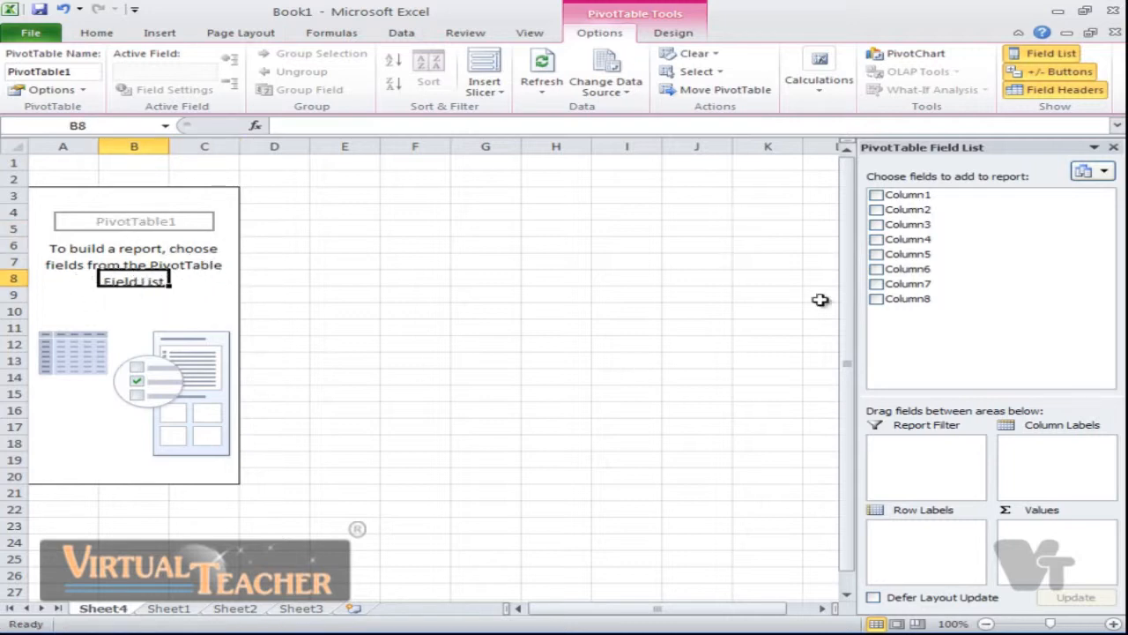
- Add Column1 to the PivotTable rows, try Column3, and replace it with Column2
{"action": "left_click", "coordinate": [878, 195]}
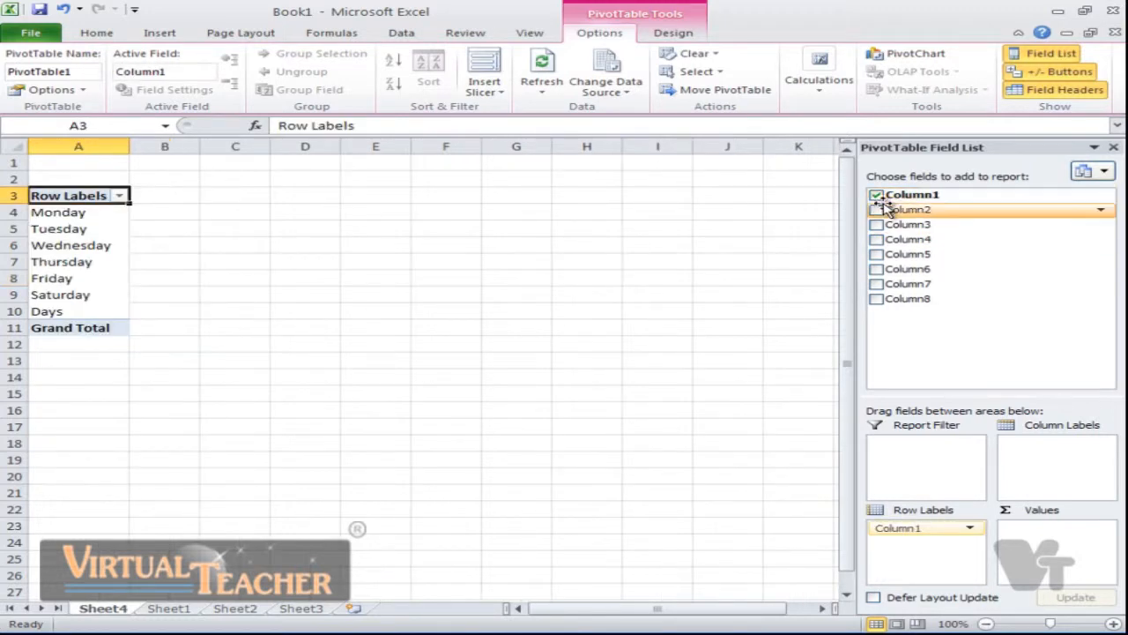
{"action": "left_click", "coordinate": [877, 225]}
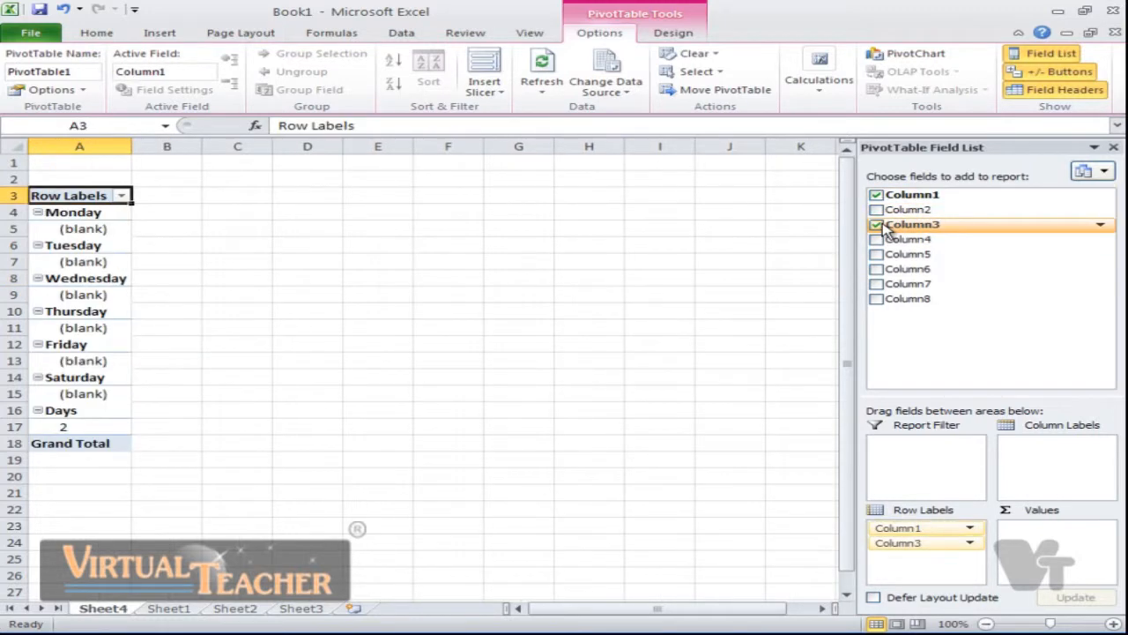
{"action": "left_click", "coordinate": [876, 210]}
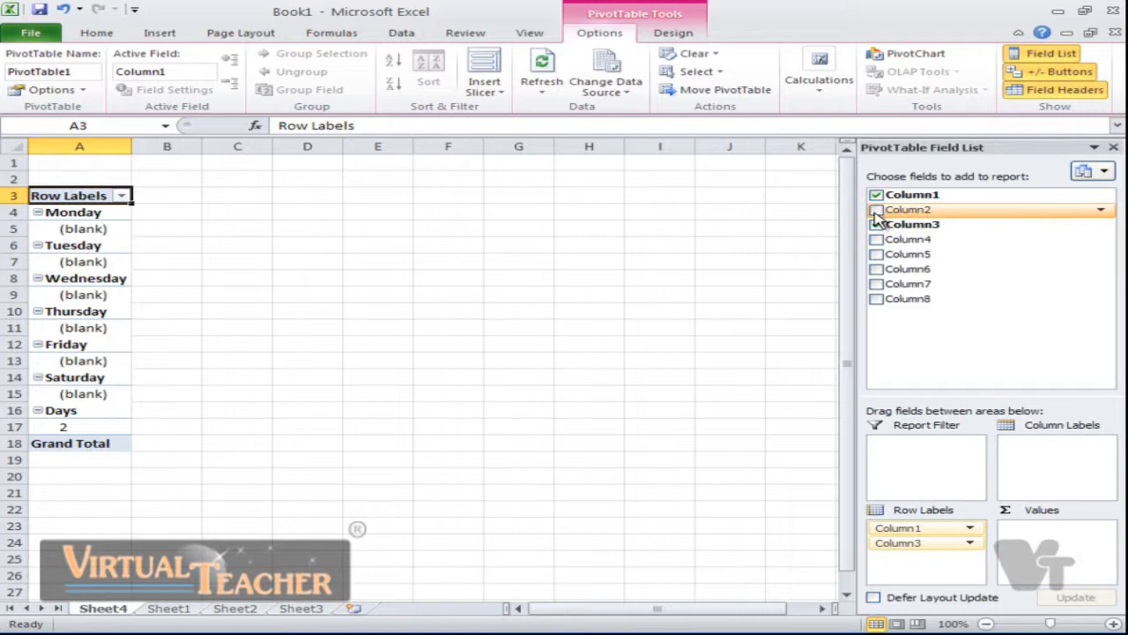
{"action": "left_click", "coordinate": [877, 224]}
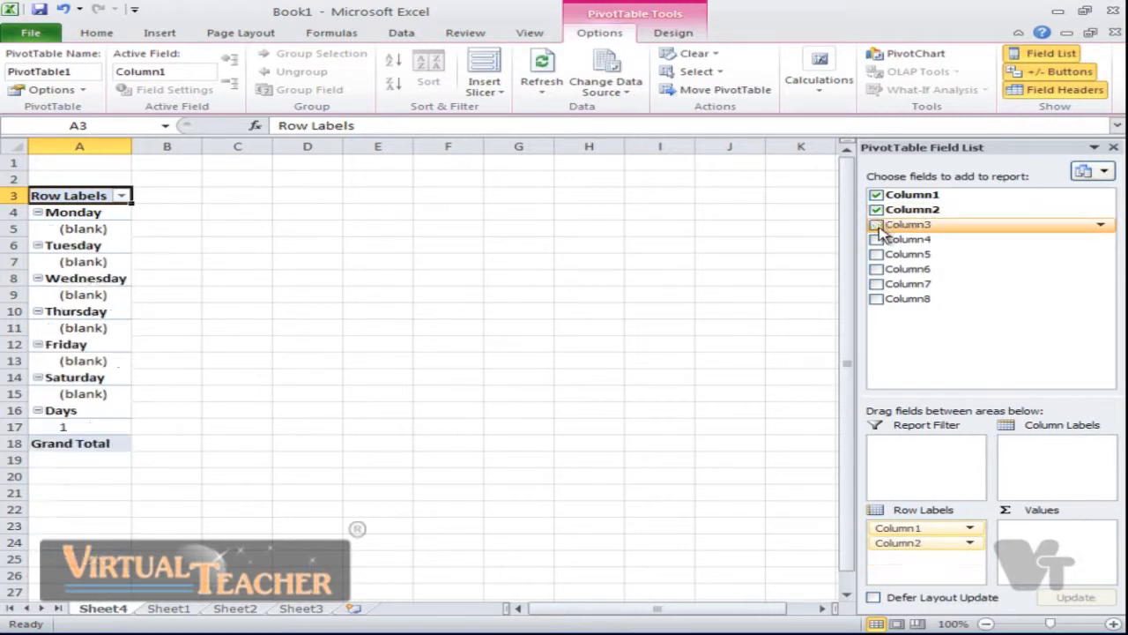
- Add Column7 and Column8 to the PivotTable, and remove Column7 and Column2 so Column1 and Column8 are the row labels
{"action": "left_click", "coordinate": [877, 284]}
{"action": "left_click", "coordinate": [877, 300]}
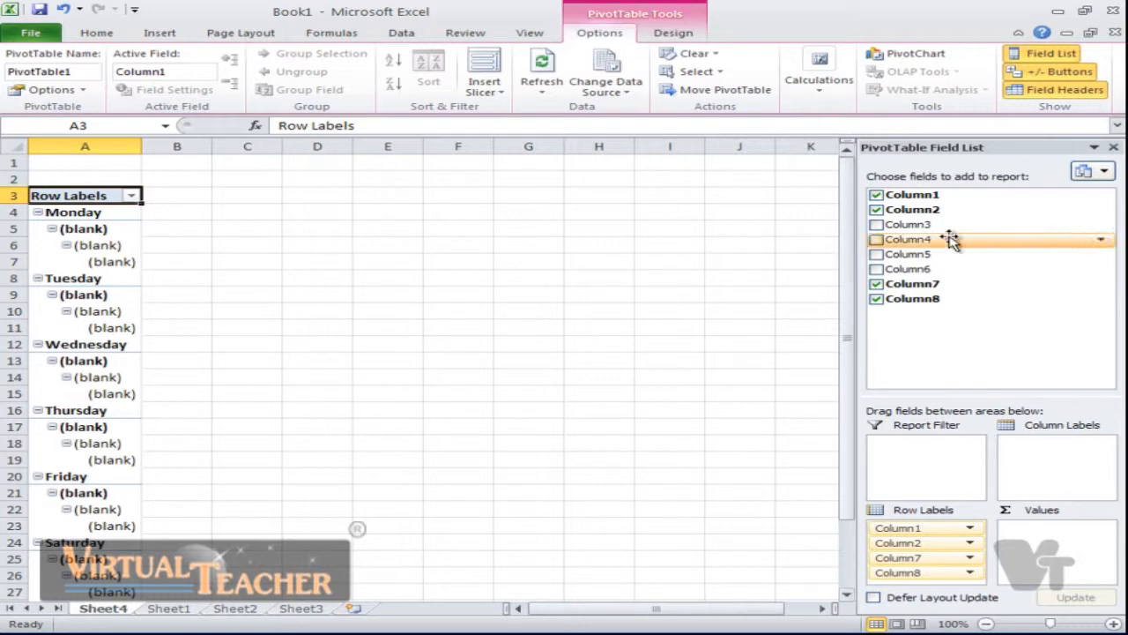
{"action": "left_click", "coordinate": [877, 283]}
{"action": "left_click", "coordinate": [877, 210]}
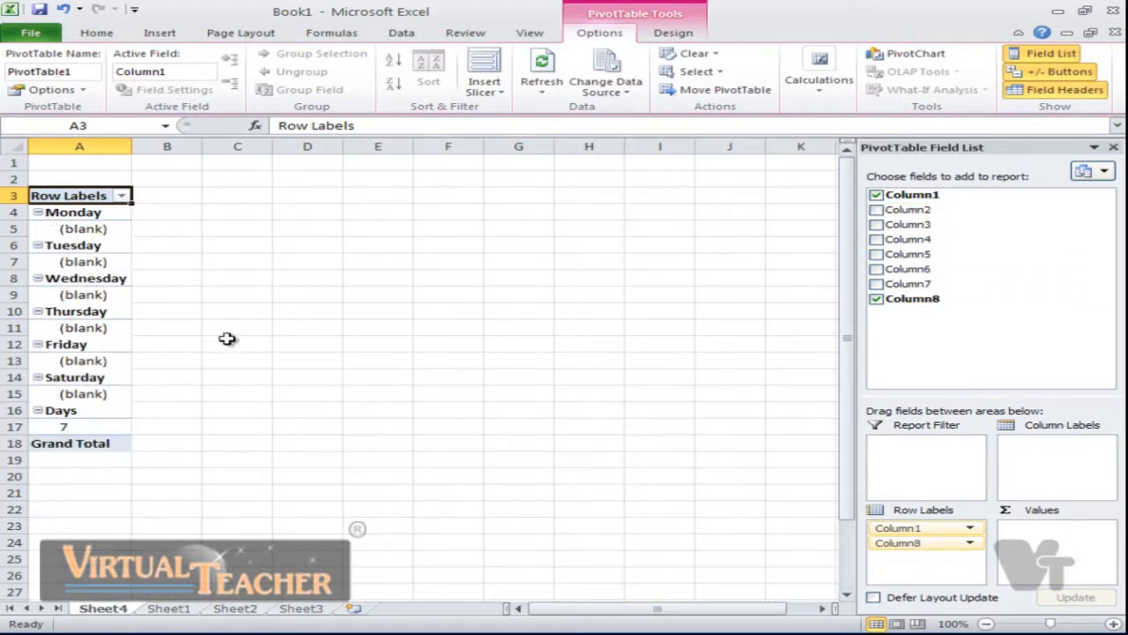
{"action": "left_click", "coordinate": [41, 220]}
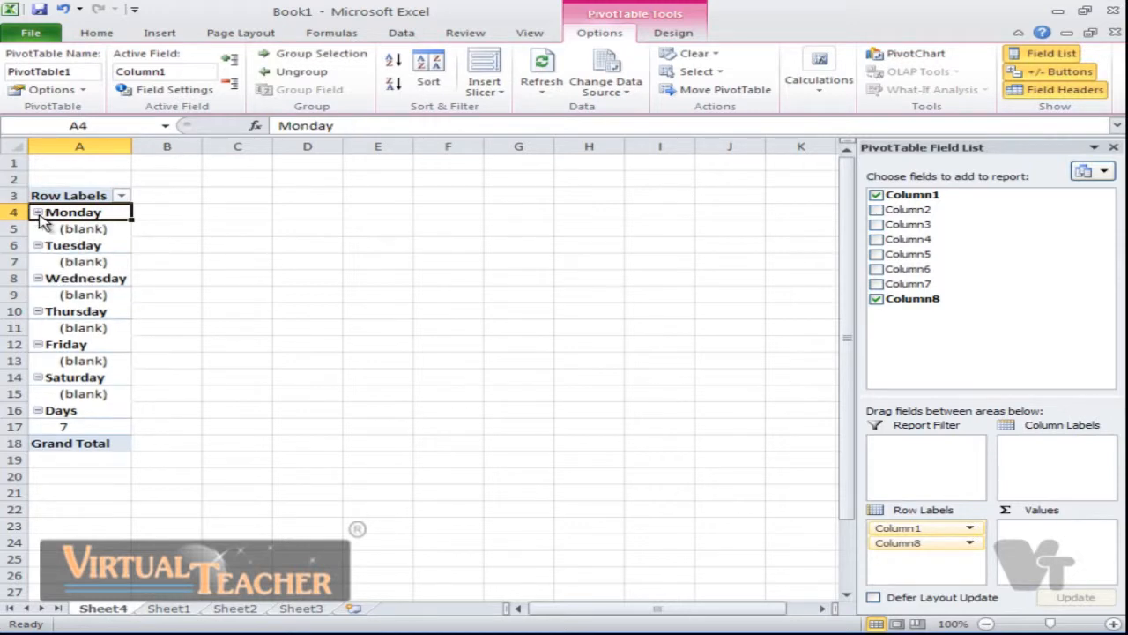
{"action": "left_click", "coordinate": [92, 231]}
{"action": "left_click", "coordinate": [100, 230]}
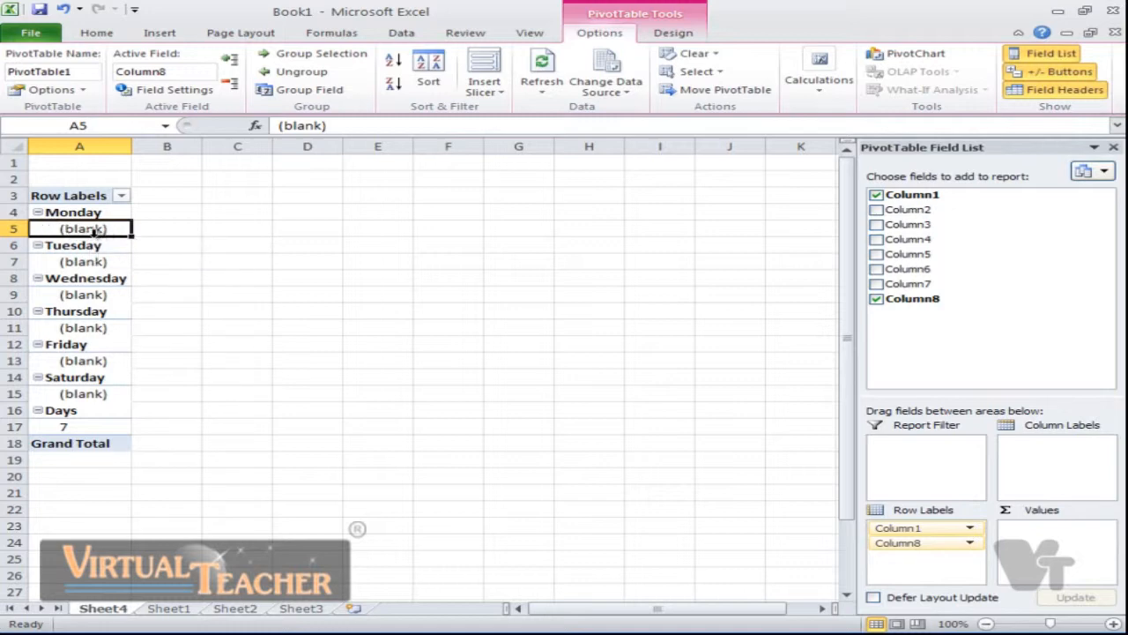
{"action": "left_click", "coordinate": [92, 443]}
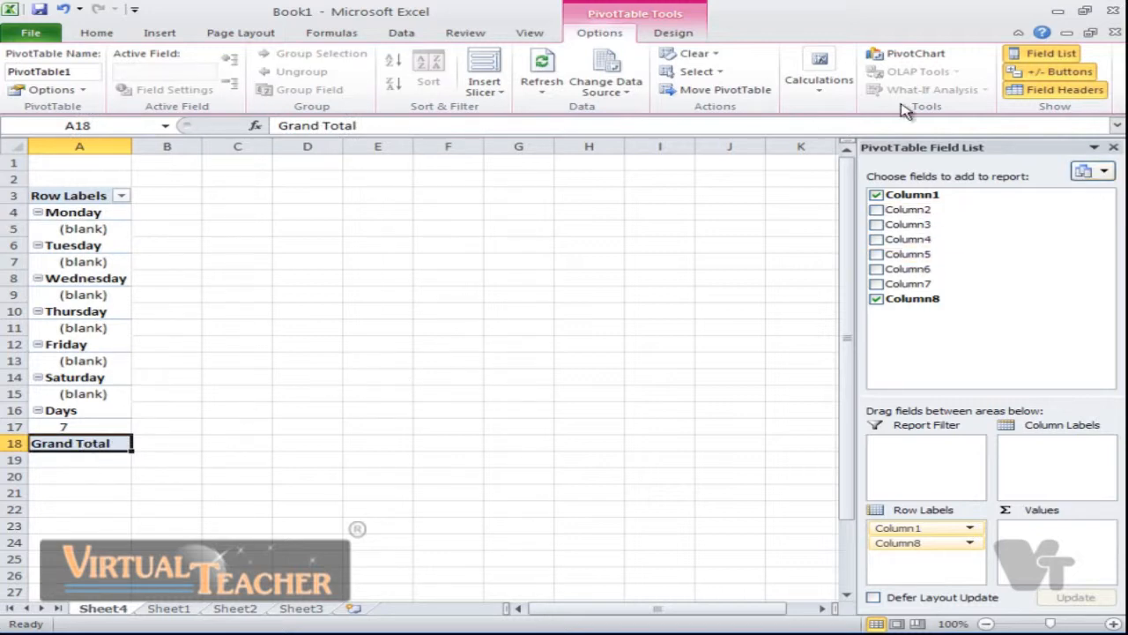
- Close the PivotTable Field List and return to the timetable on Sheet1
{"action": "left_click", "coordinate": [1113, 147]}
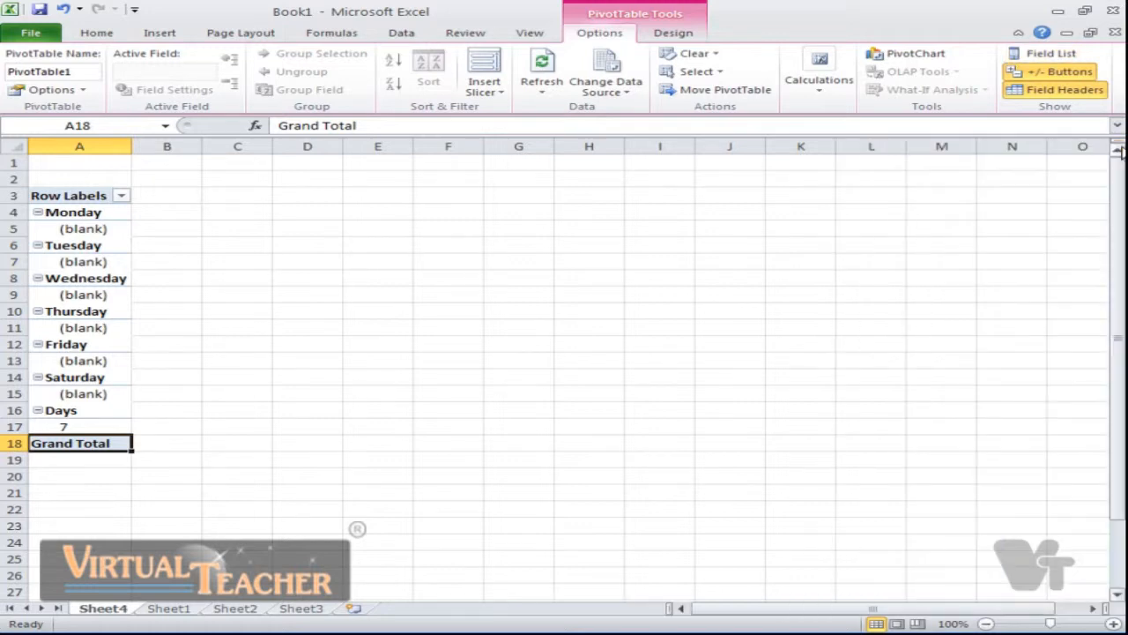
{"action": "left_click", "coordinate": [172, 608]}
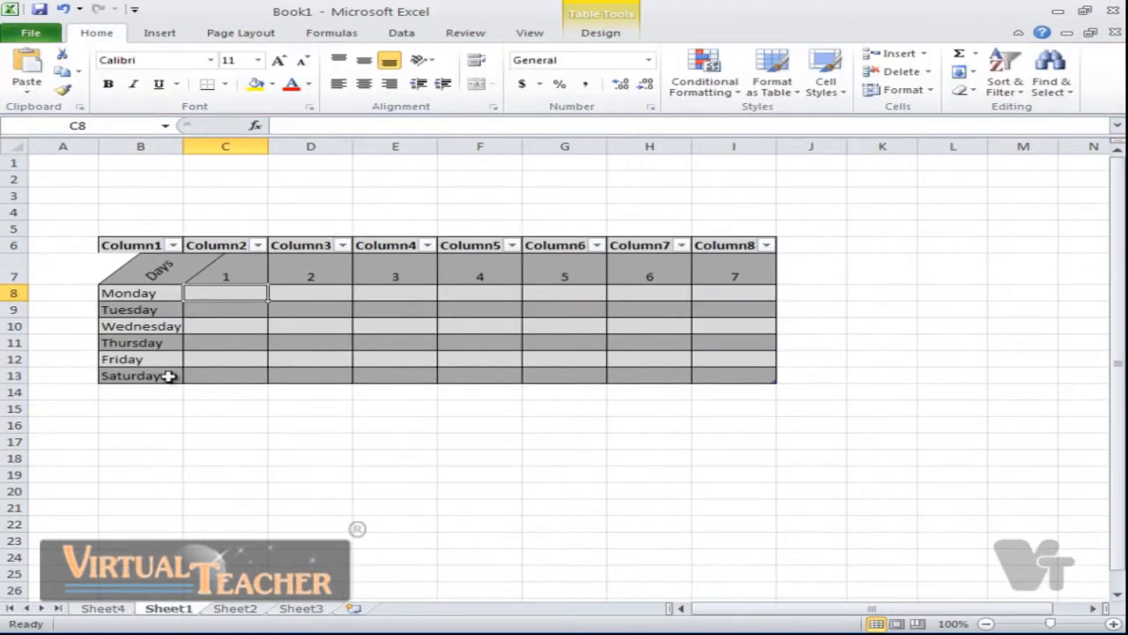
- Insert the virtualteacher picture from My Pictures at C20 below the timetable, and shift it slightly up and to the right
{"action": "left_click", "coordinate": [159, 34]}
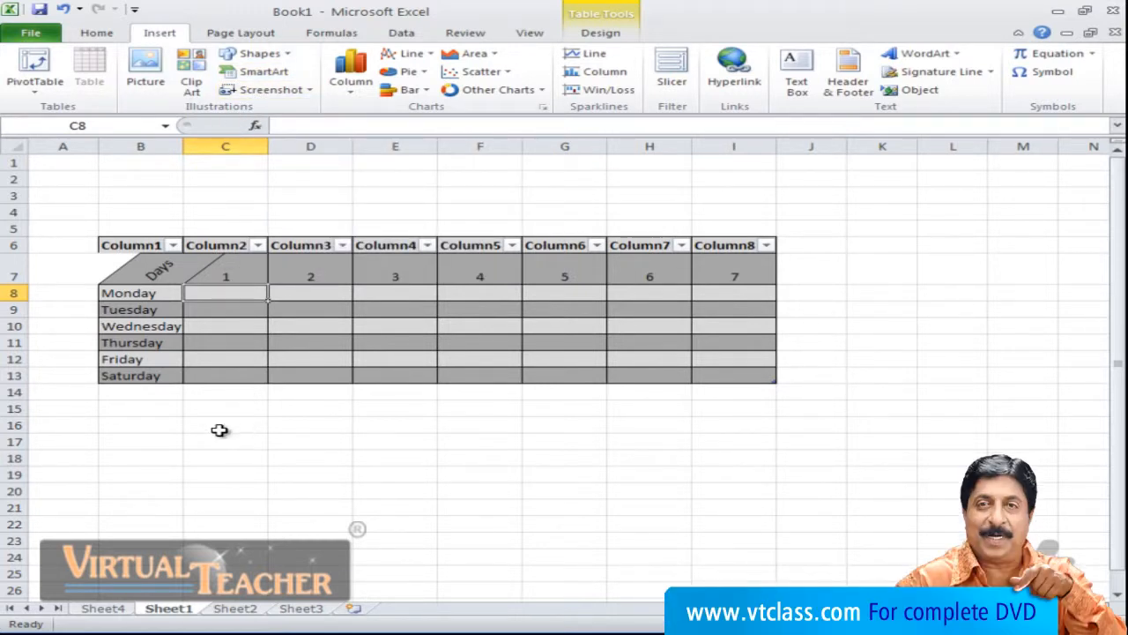
{"action": "left_click", "coordinate": [217, 426]}
{"action": "scroll", "coordinate": [234, 454], "scroll_direction": "down", "scroll_amount": 1}
{"action": "scroll", "coordinate": [249, 432], "scroll_direction": "down", "scroll_amount": 2}
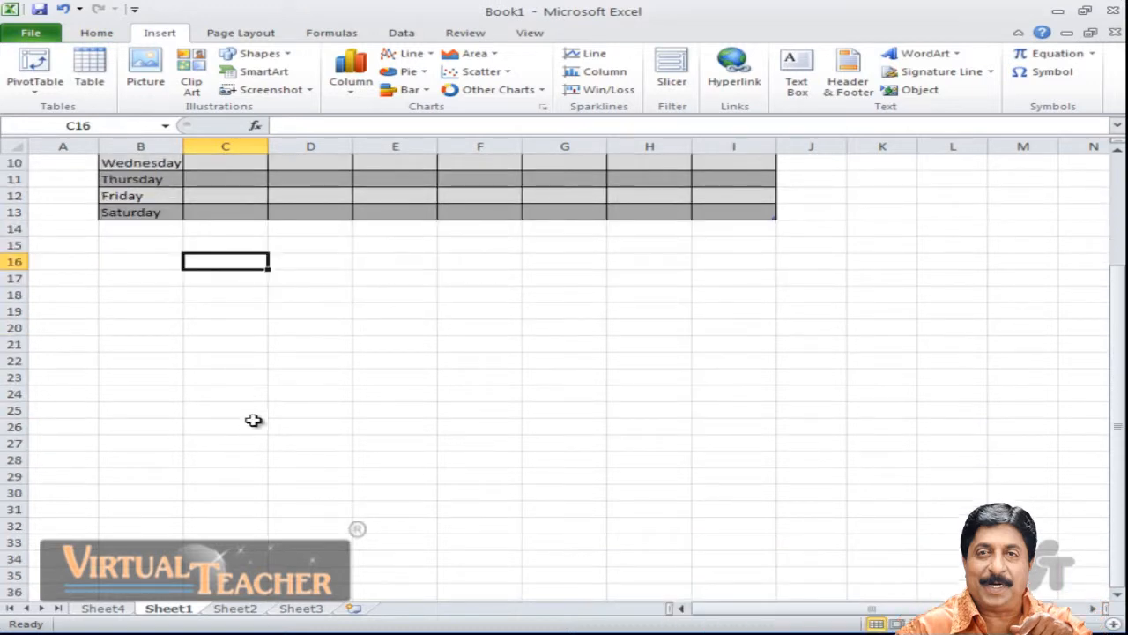
{"action": "left_click", "coordinate": [264, 327]}
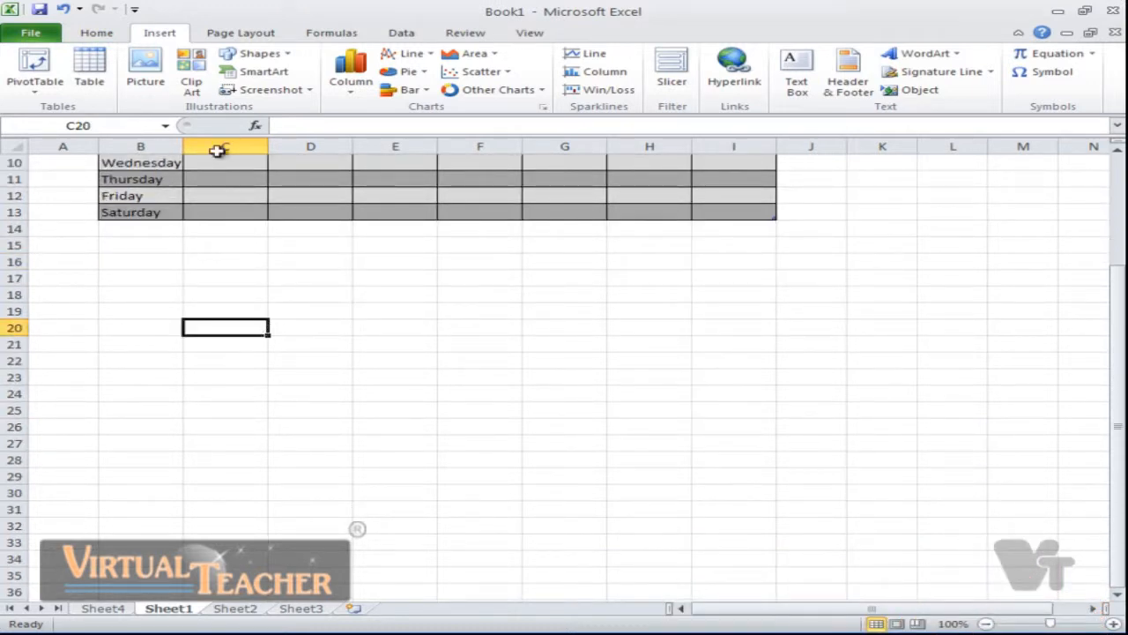
{"action": "left_click", "coordinate": [148, 71]}
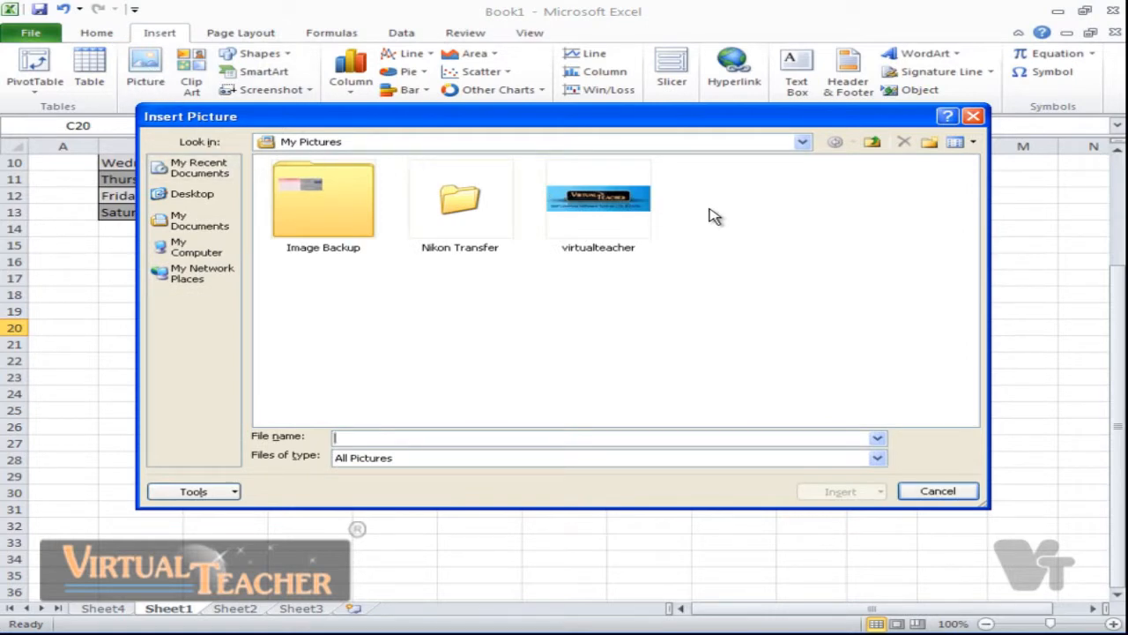
{"action": "left_click", "coordinate": [585, 221]}
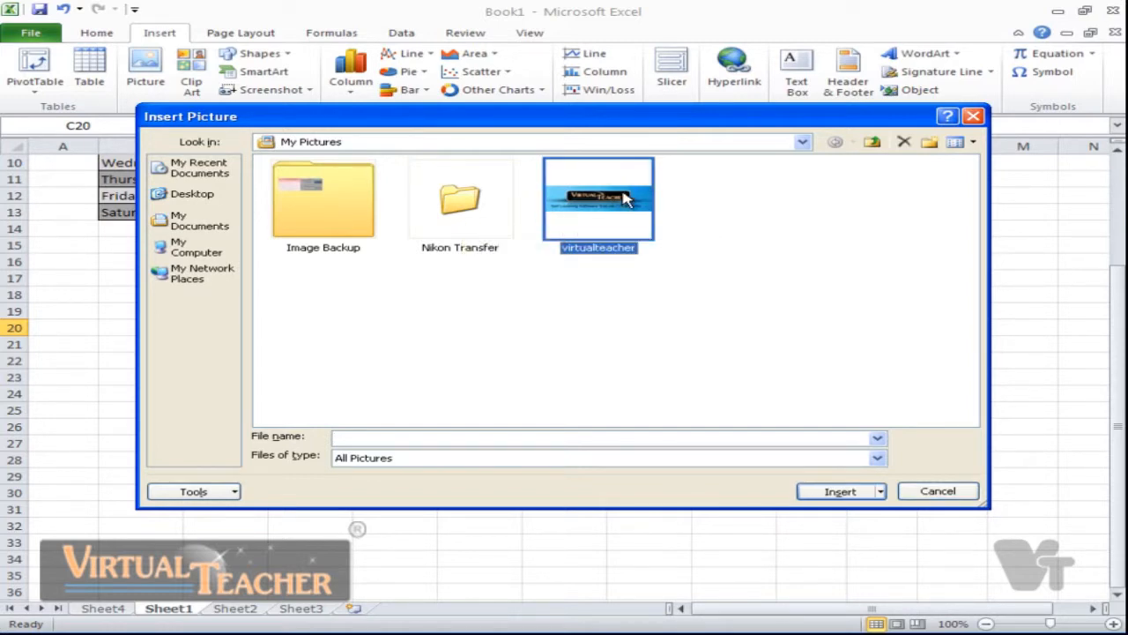
{"action": "mouse_move", "coordinate": [614, 200]}
{"action": "mouse_move", "coordinate": [607, 224]}
{"action": "left_click", "coordinate": [828, 493]}
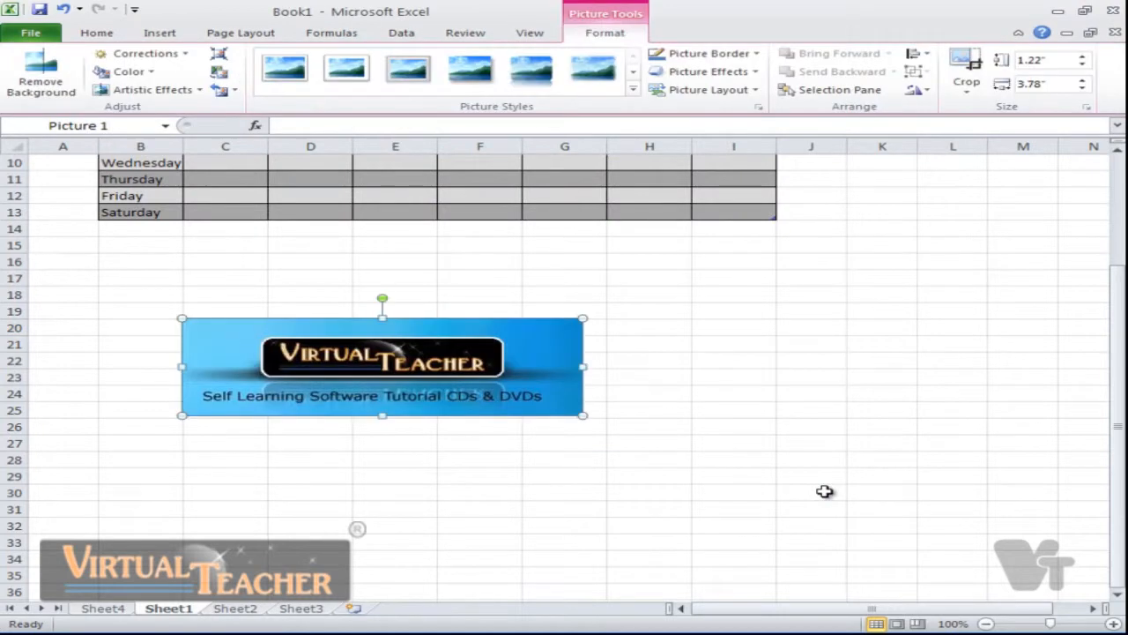
{"action": "left_click_drag", "start_coordinate": [544, 409], "coordinate": [465, 381]}
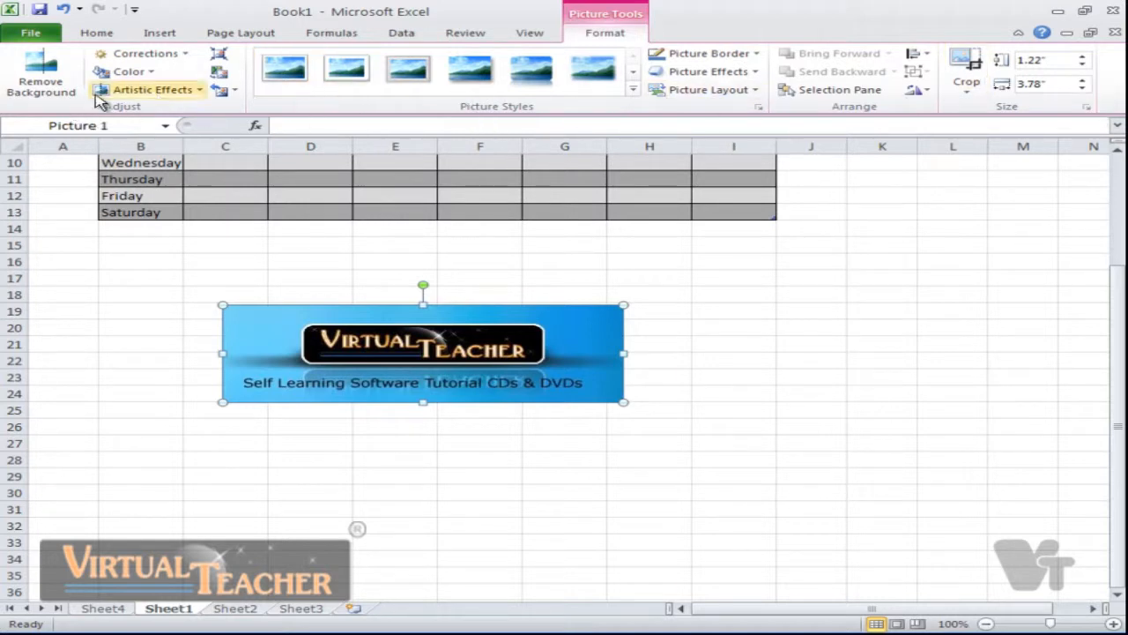
- Start background removal on the picture and mark its left, lower and right areas to keep
{"action": "left_click", "coordinate": [50, 90]}
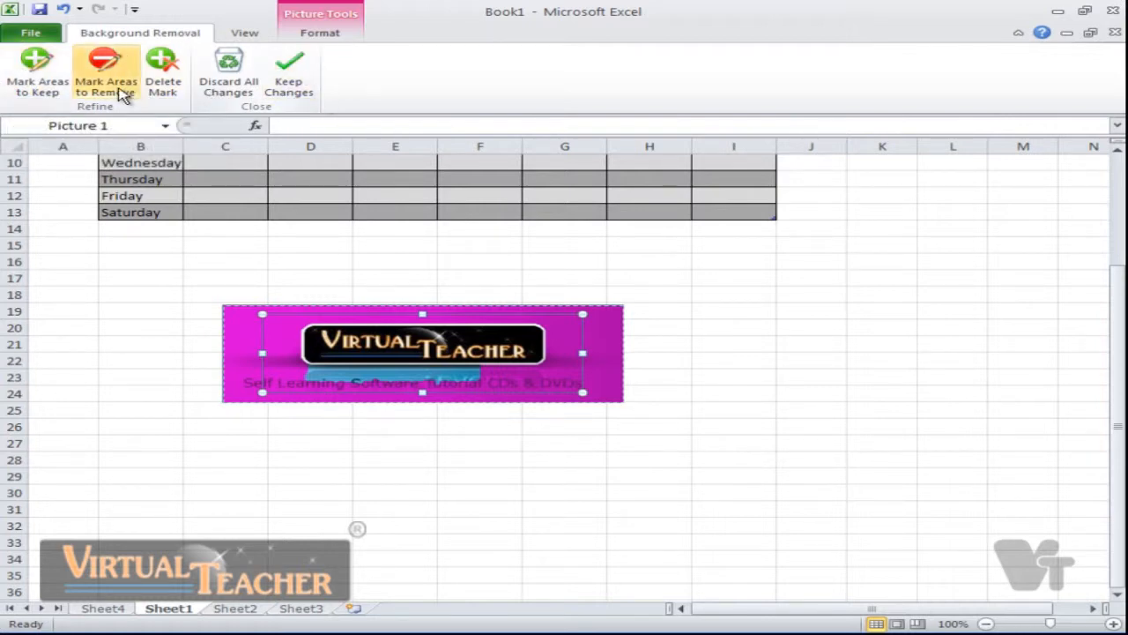
{"action": "left_click", "coordinate": [30, 74]}
{"action": "mouse_move", "coordinate": [285, 330]}
{"action": "left_mouse_down"}
{"action": "mouse_move", "coordinate": [231, 312]}
{"action": "mouse_move", "coordinate": [277, 393]}
{"action": "mouse_move", "coordinate": [573, 396]}
{"action": "left_mouse_up"}
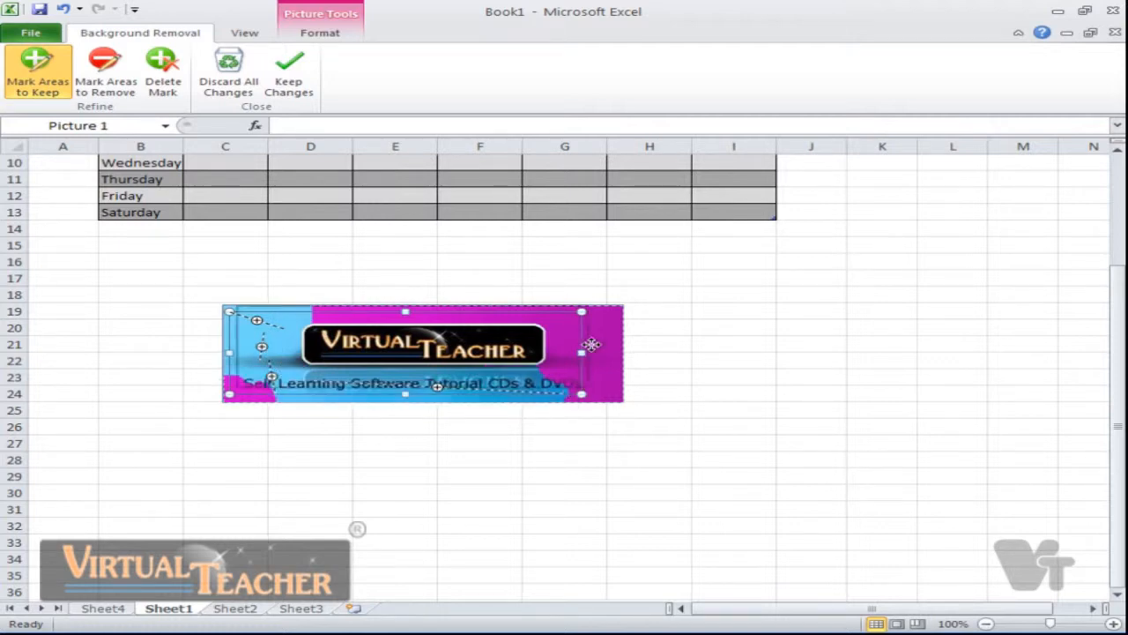
{"action": "left_click_drag", "start_coordinate": [613, 303], "coordinate": [615, 305]}
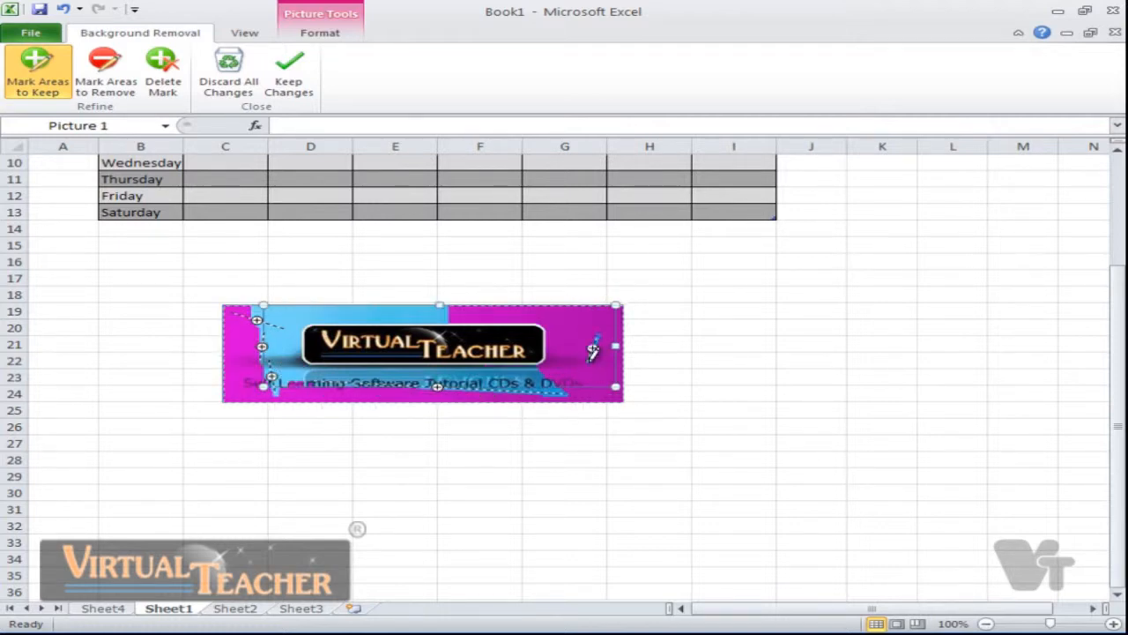
{"action": "left_click_drag", "start_coordinate": [575, 369], "coordinate": [611, 395]}
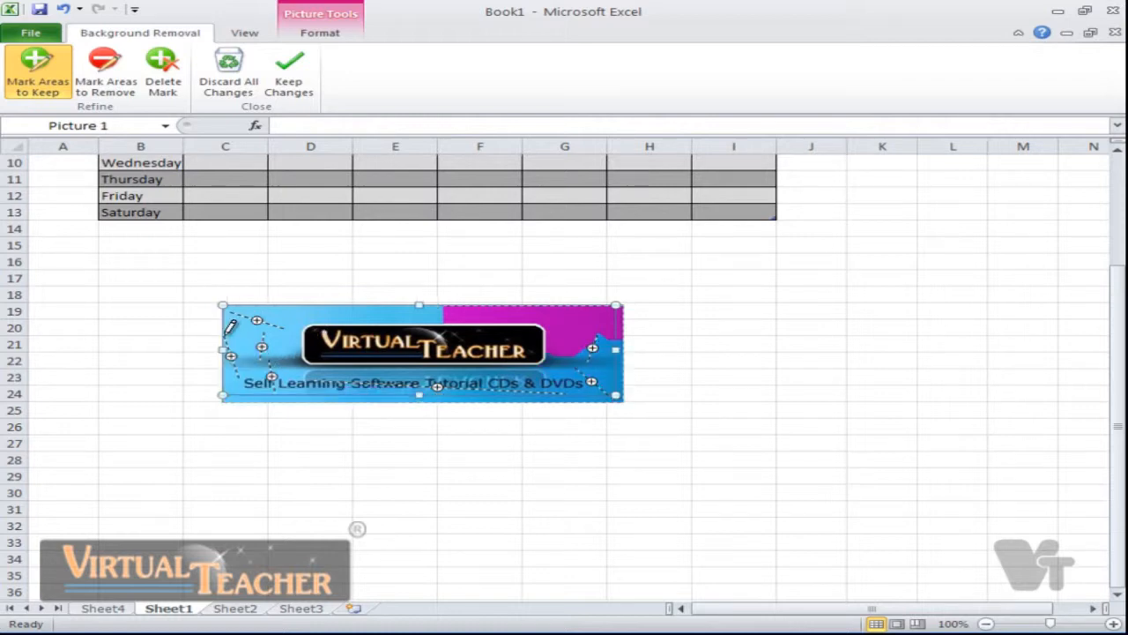
- Mark the upper-right area of the picture for removal and apply the background removal
{"action": "left_click", "coordinate": [125, 91]}
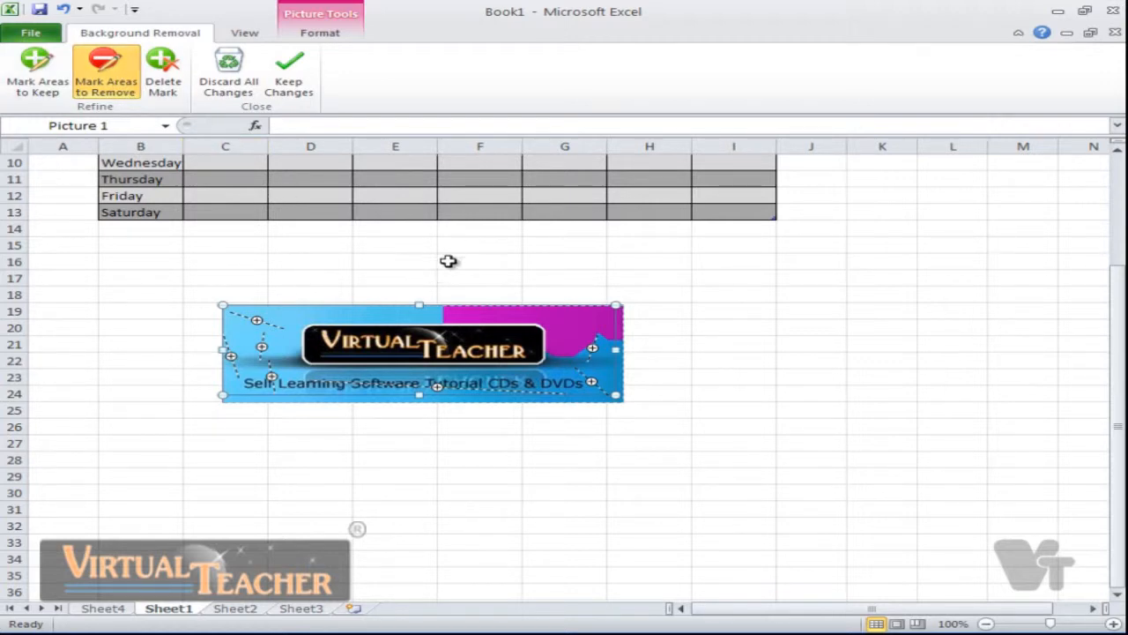
{"action": "mouse_move", "coordinate": [520, 349]}
{"action": "left_mouse_down"}
{"action": "mouse_move", "coordinate": [552, 310]}
{"action": "mouse_move", "coordinate": [592, 332]}
{"action": "left_mouse_up"}
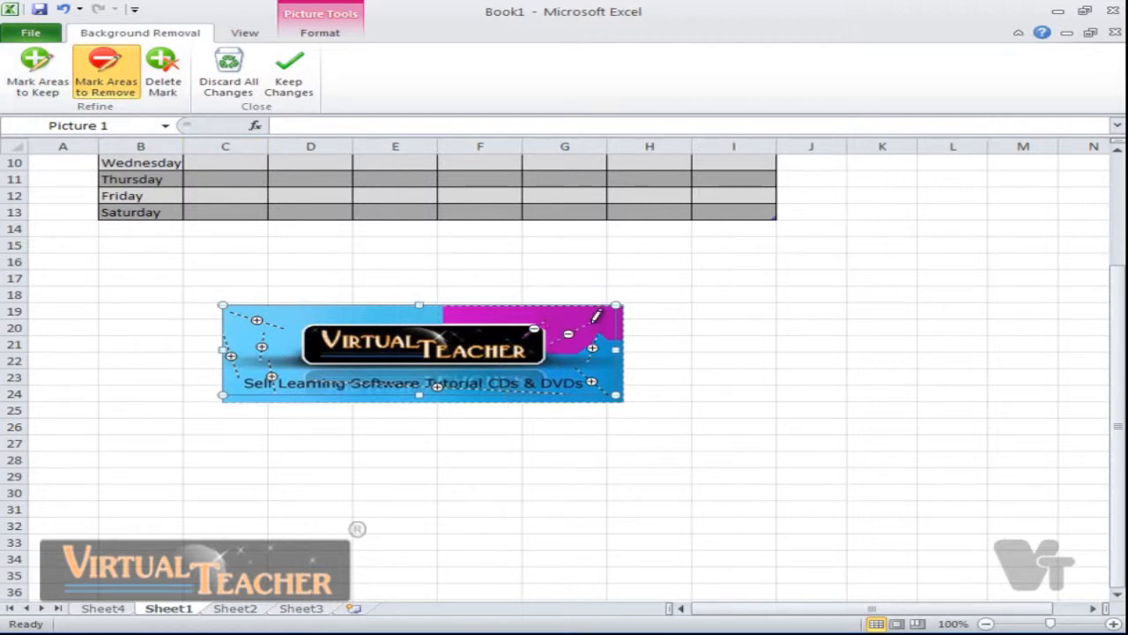
{"action": "left_click", "coordinate": [289, 84]}
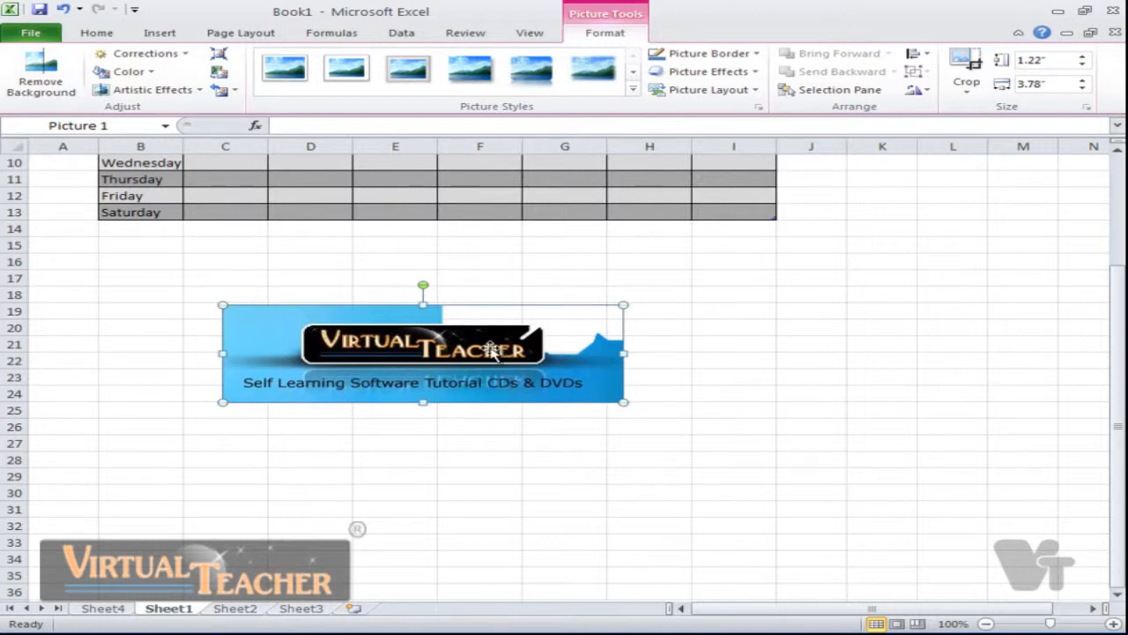
- Undo the applied background removal and discard all of its remaining changes to restore the picture
{"action": "key", "text": "ctrl+z"}
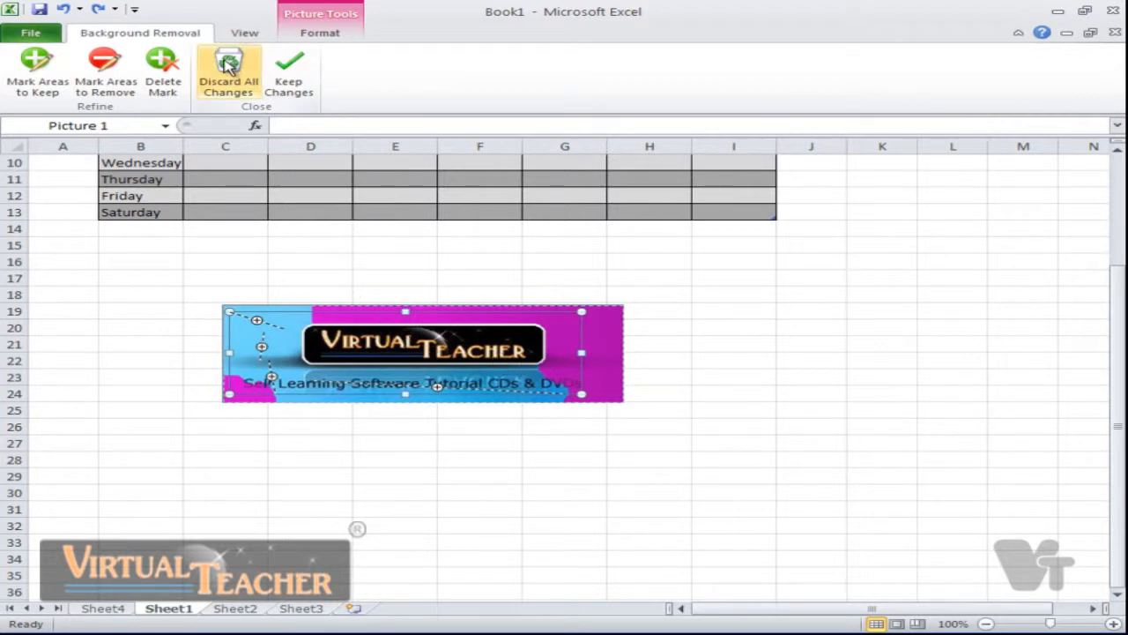
{"action": "left_click", "coordinate": [232, 79]}
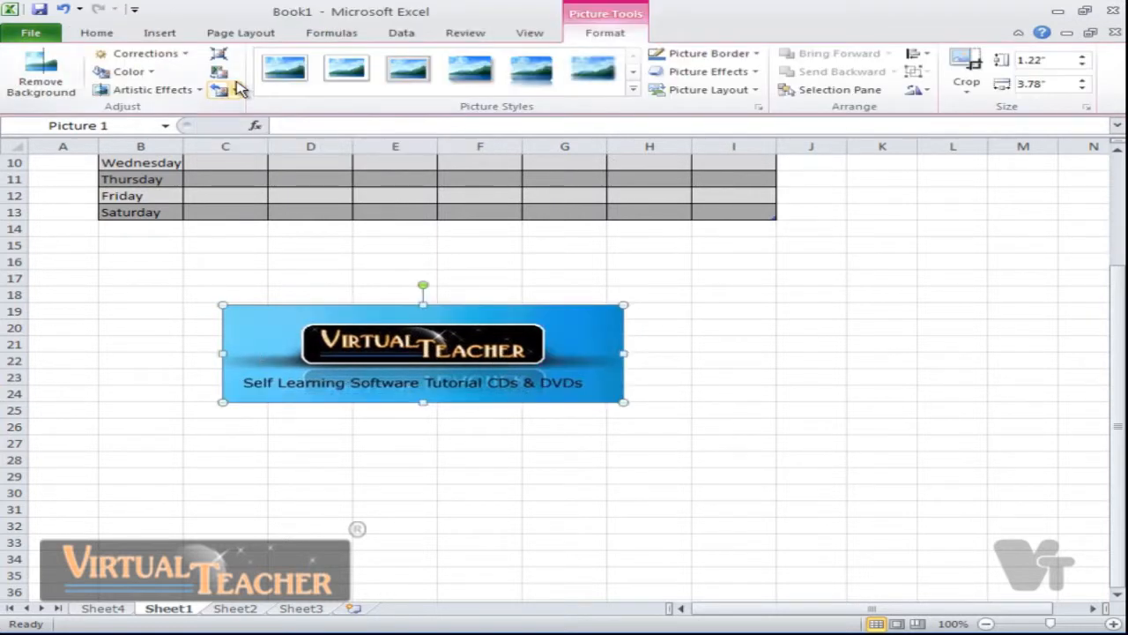
- Try a picture correction of 48% contrast and -5% brightness, and reset the corrections
{"action": "left_click", "coordinate": [145, 53]}
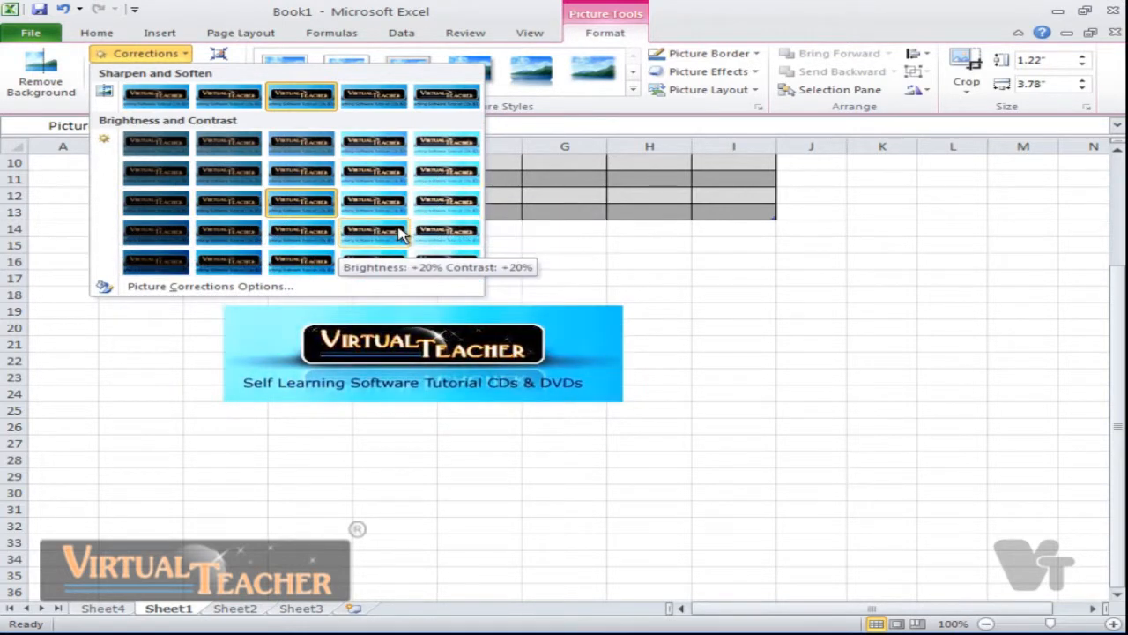
{"action": "left_click", "coordinate": [252, 287]}
{"action": "left_click_drag", "start_coordinate": [395, 138], "coordinate": [633, 58]}
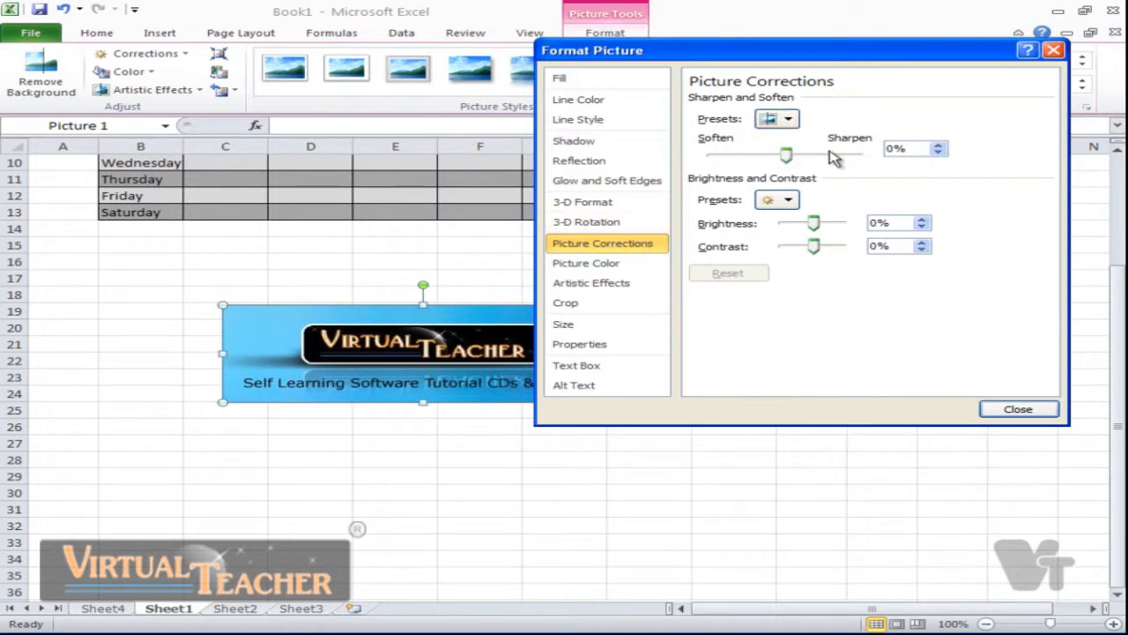
{"action": "left_click", "coordinate": [787, 202]}
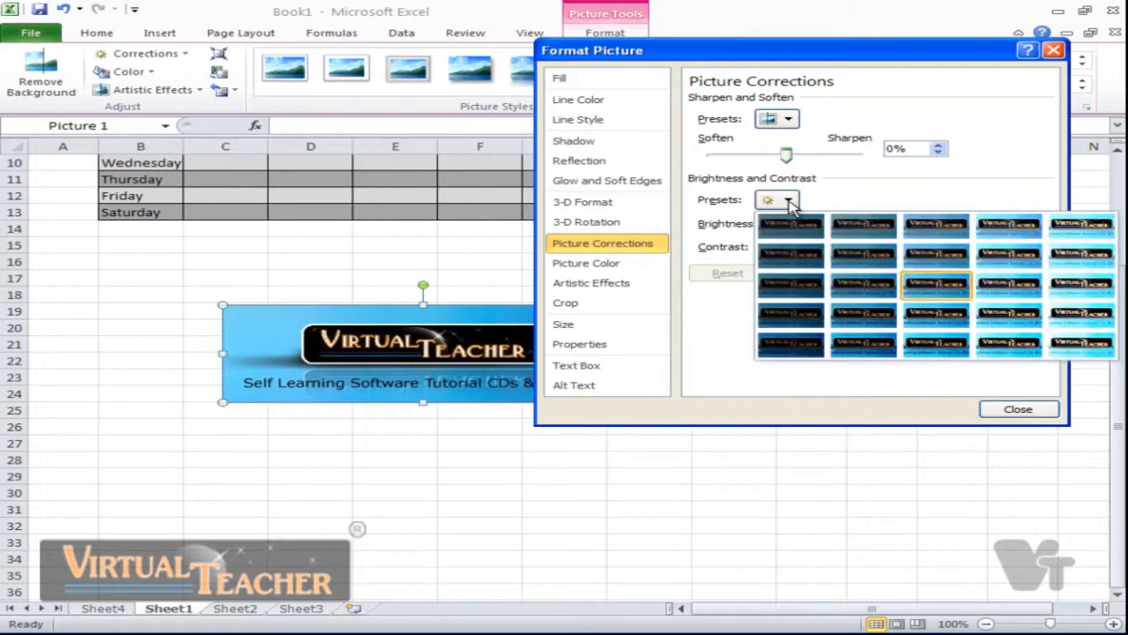
{"action": "left_click", "coordinate": [1028, 182]}
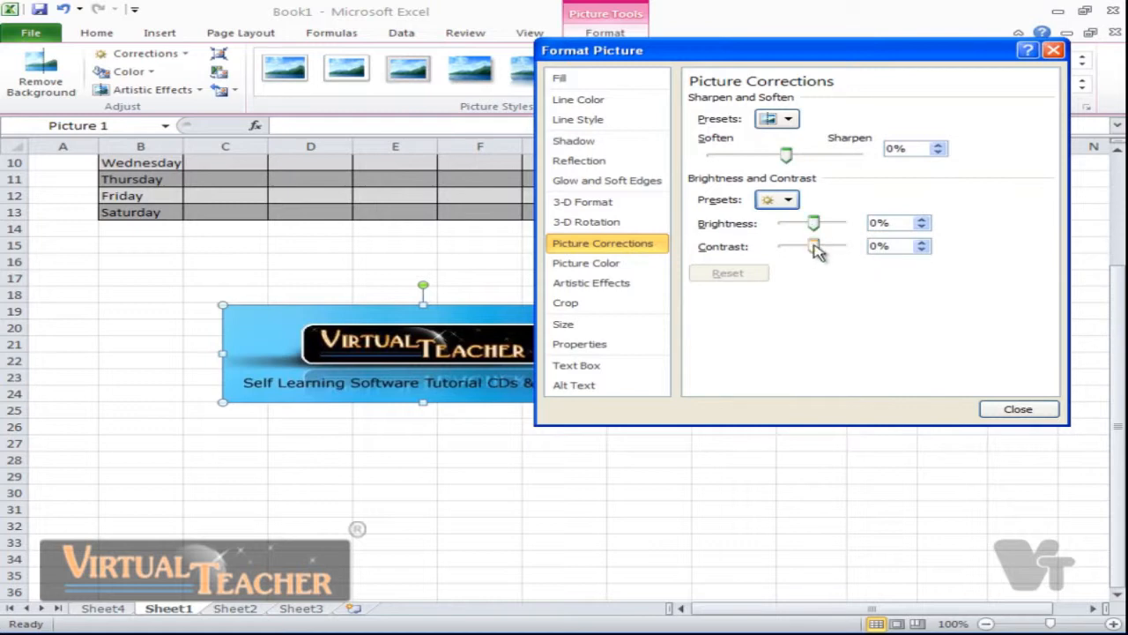
{"action": "left_click_drag", "start_coordinate": [814, 247], "coordinate": [810, 221]}
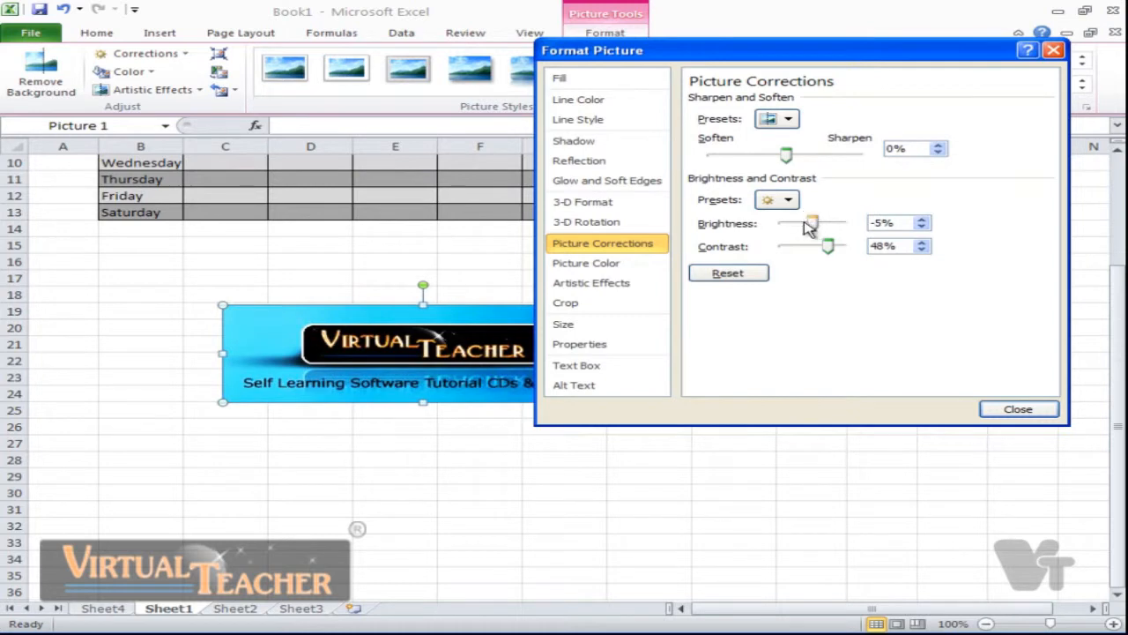
{"action": "left_click", "coordinate": [731, 273]}
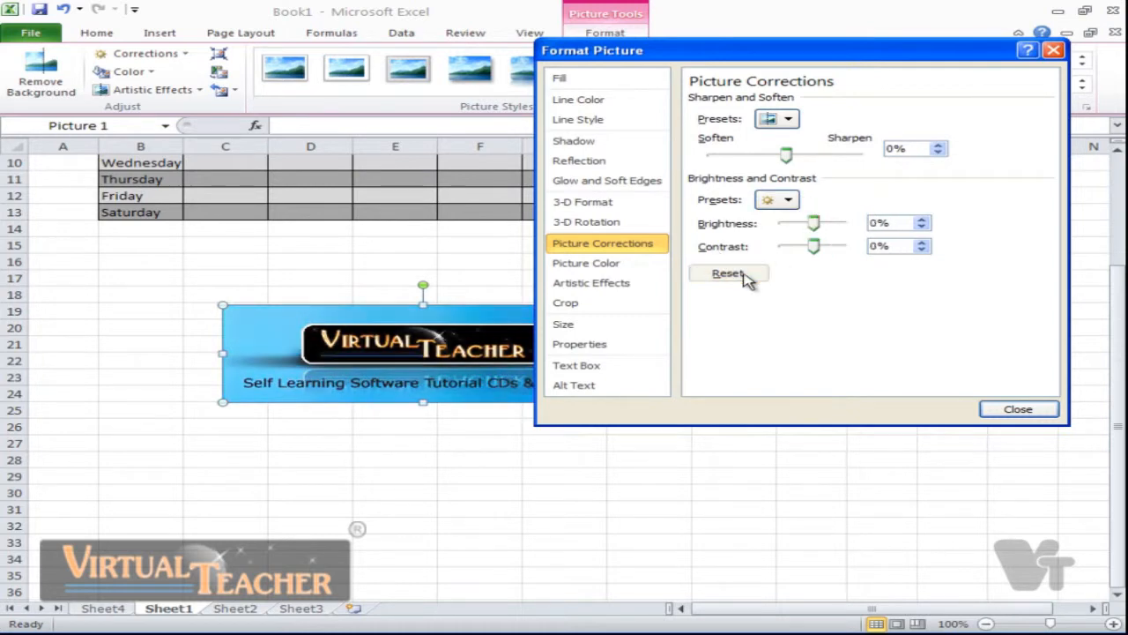
{"action": "left_click", "coordinate": [1014, 409]}
- Preview the recolor variations on the picture and review its Picture Color options without changing them
{"action": "left_click", "coordinate": [148, 72]}
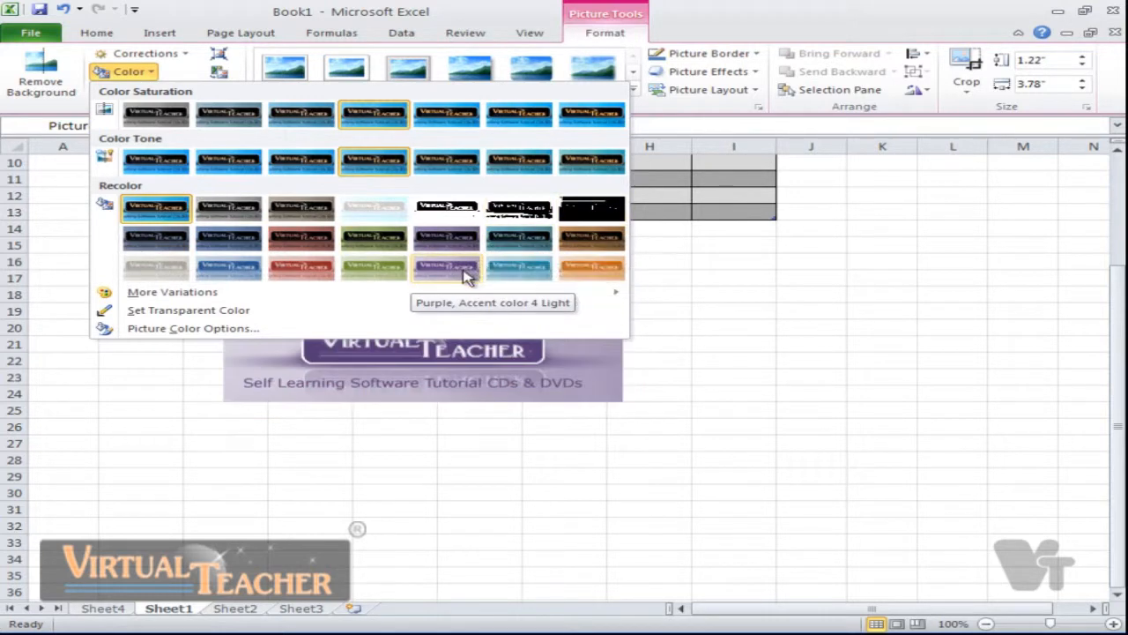
{"action": "mouse_move", "coordinate": [220, 299]}
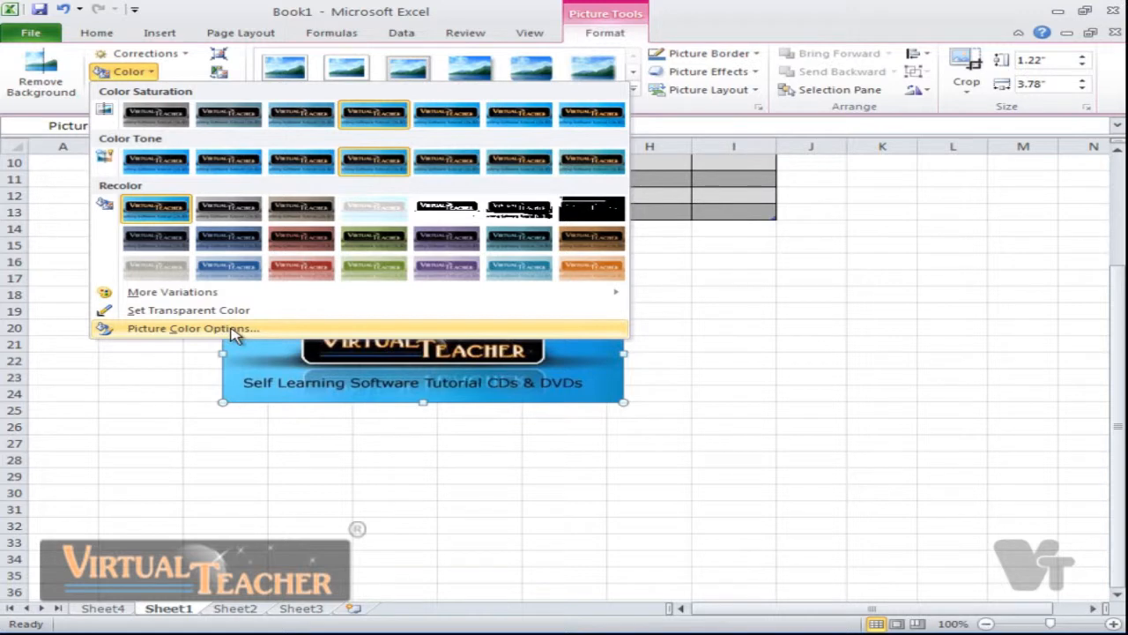
{"action": "left_click", "coordinate": [231, 331]}
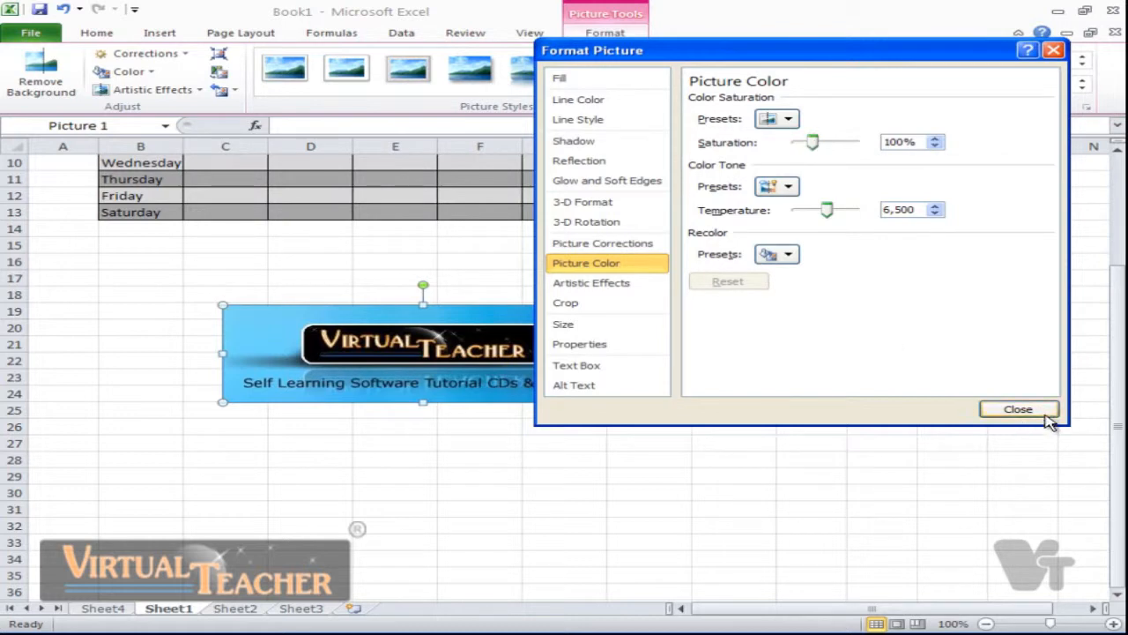
{"action": "left_click", "coordinate": [1018, 410]}
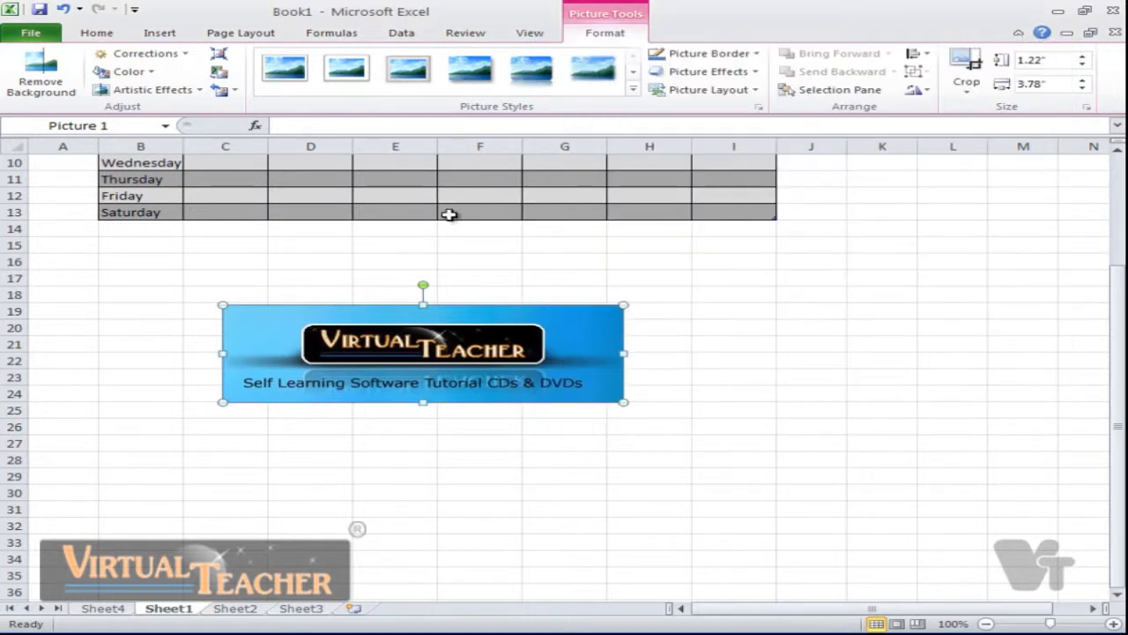
- Preview artistic effects such as Photocopy on the picture, keeping it without any effect
{"action": "left_click", "coordinate": [184, 97]}
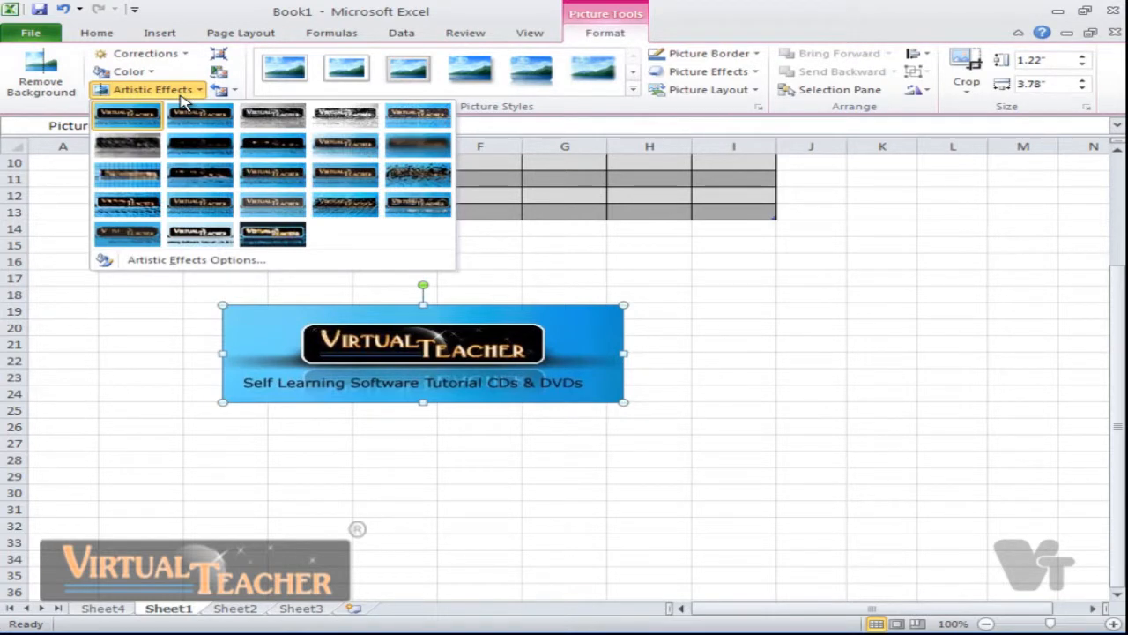
{"action": "right_click", "coordinate": [182, 145]}
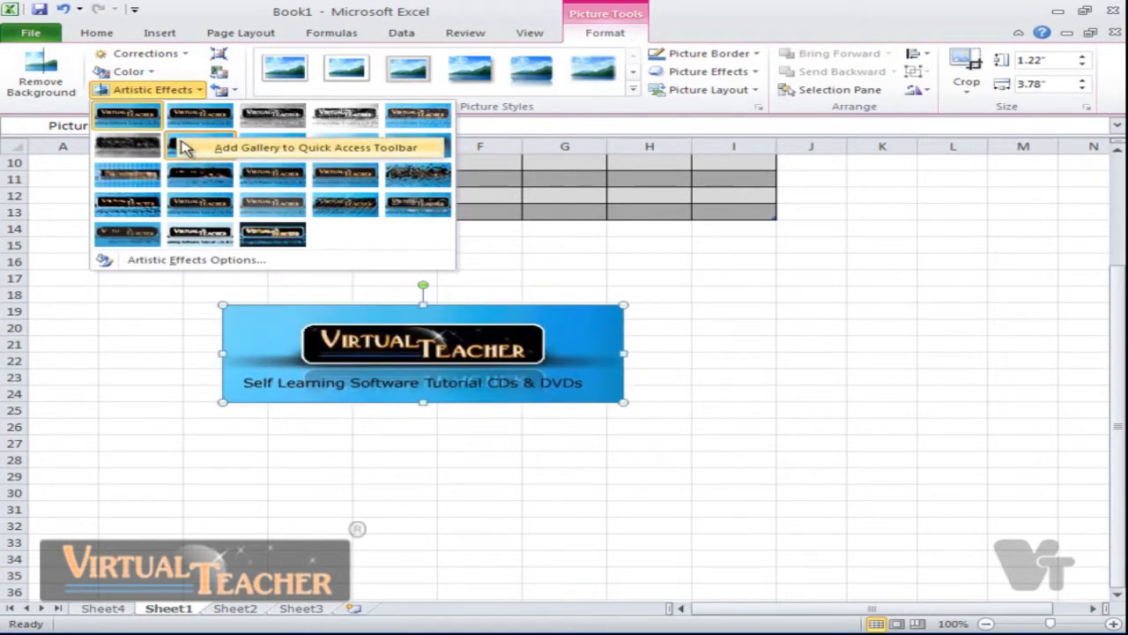
{"action": "left_click", "coordinate": [382, 248]}
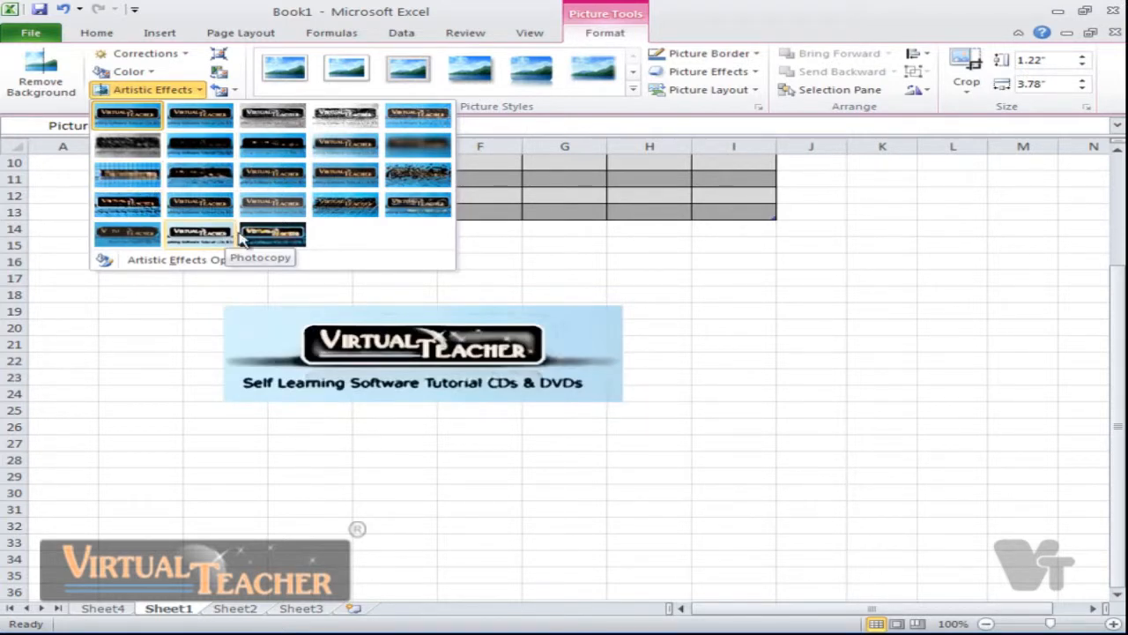
{"action": "left_click", "coordinate": [150, 120]}
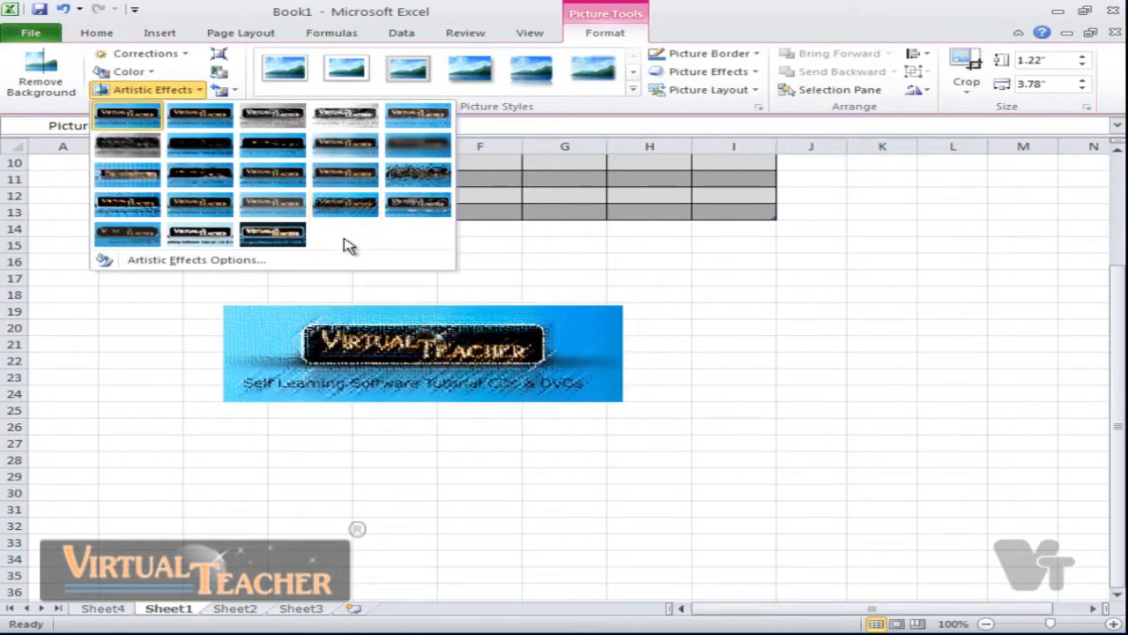
{"action": "left_click", "coordinate": [254, 92]}
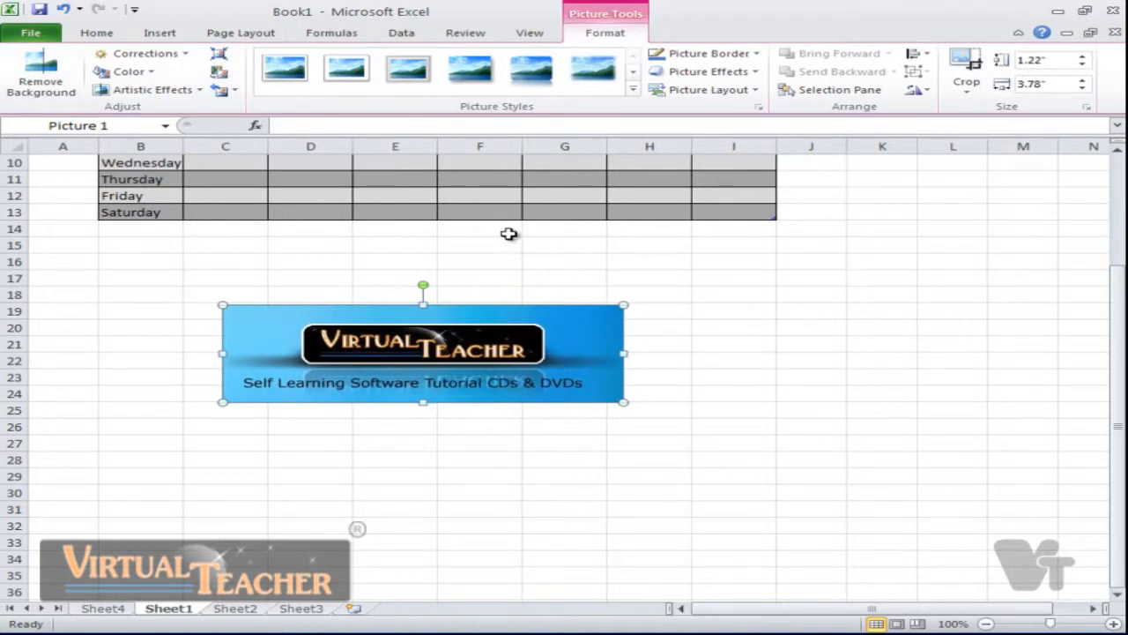
- Compress only this picture at document resolution, deleting its cropped areas
{"action": "left_click", "coordinate": [221, 60]}
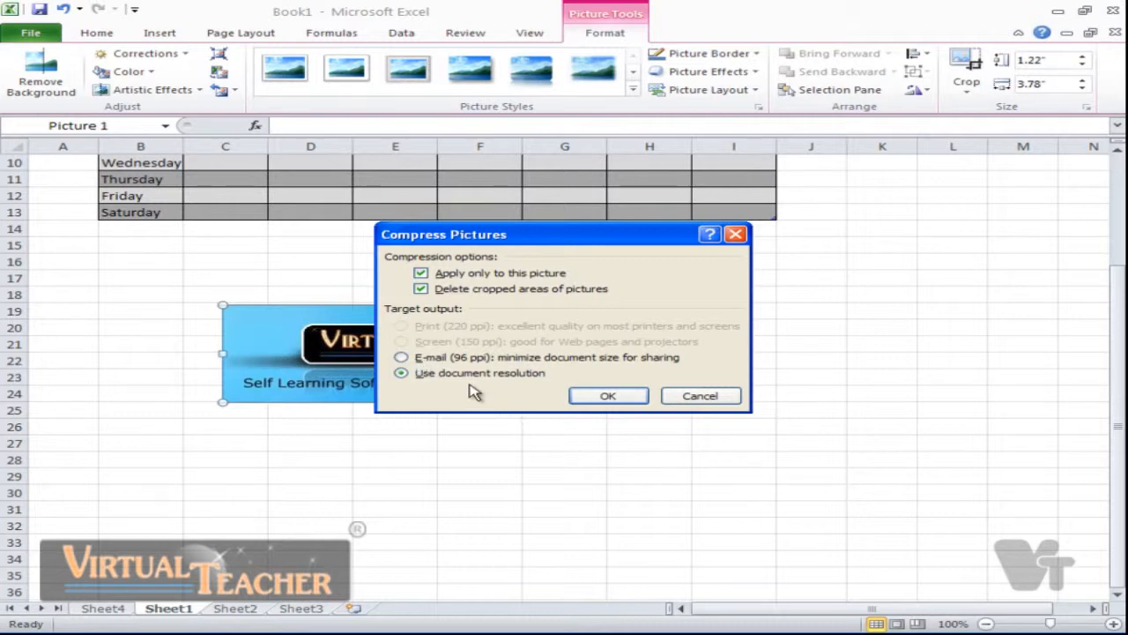
{"action": "left_click", "coordinate": [608, 396]}
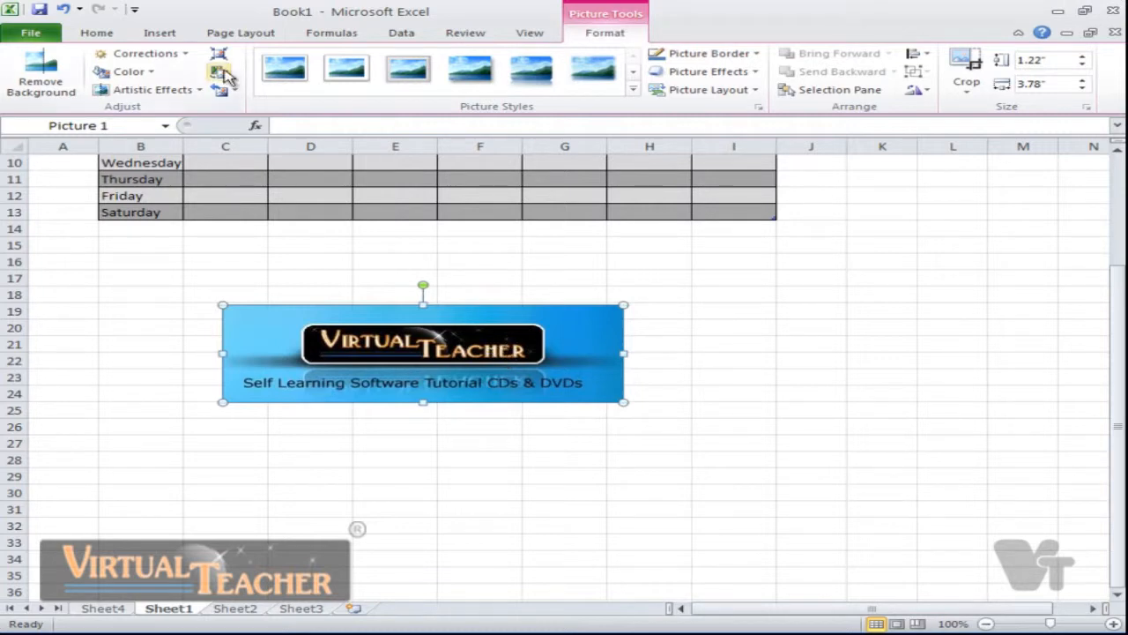
- Try replacing the picture with DSC_0010 from New Folder, and undo the replacement
{"action": "left_click", "coordinate": [226, 75]}
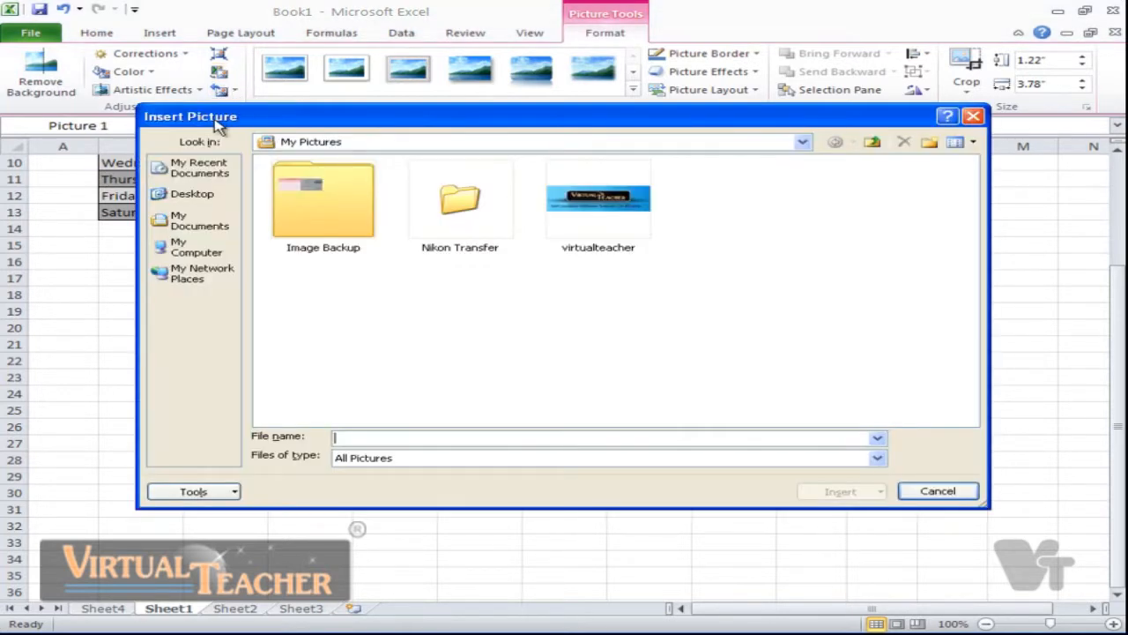
{"action": "left_click_drag", "start_coordinate": [291, 119], "coordinate": [467, 75]}
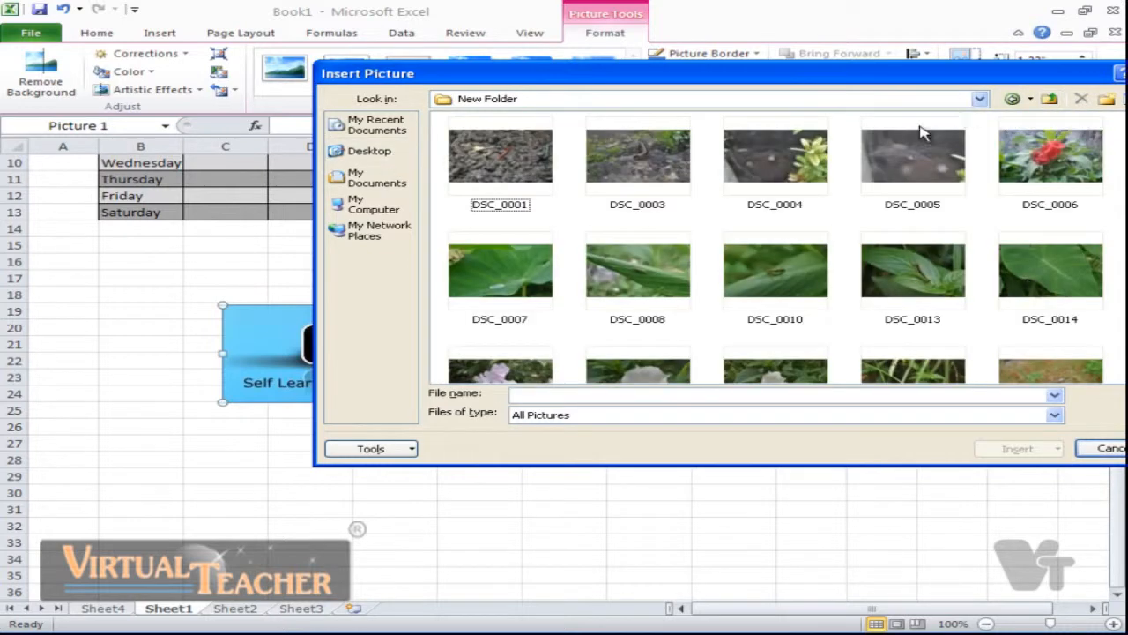
{"action": "left_click", "coordinate": [780, 276]}
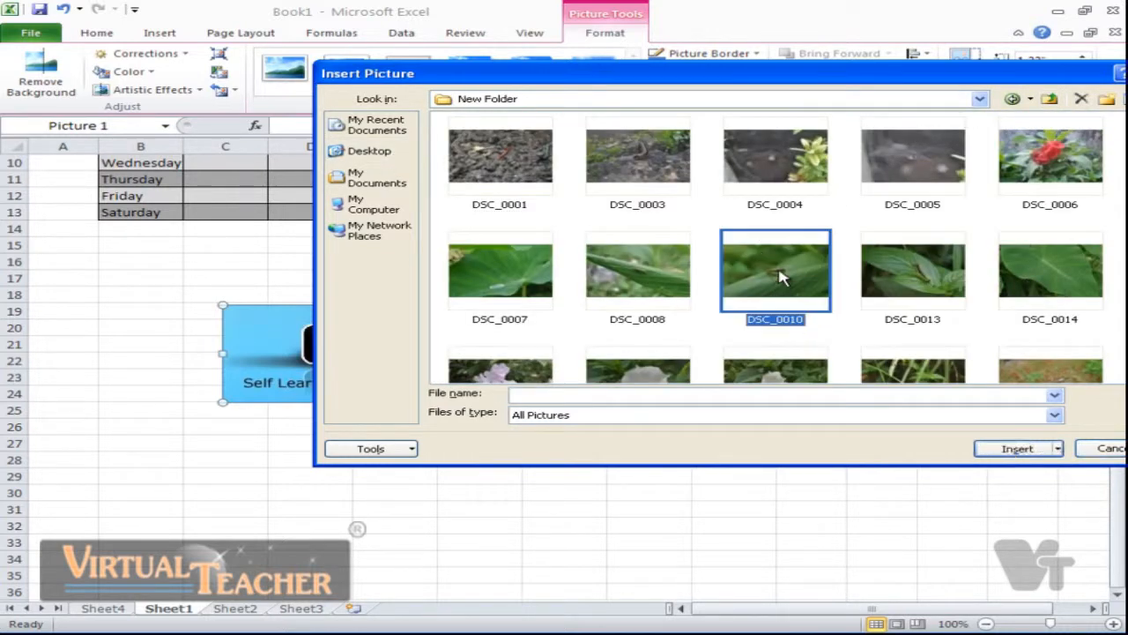
{"action": "left_click", "coordinate": [1014, 449]}
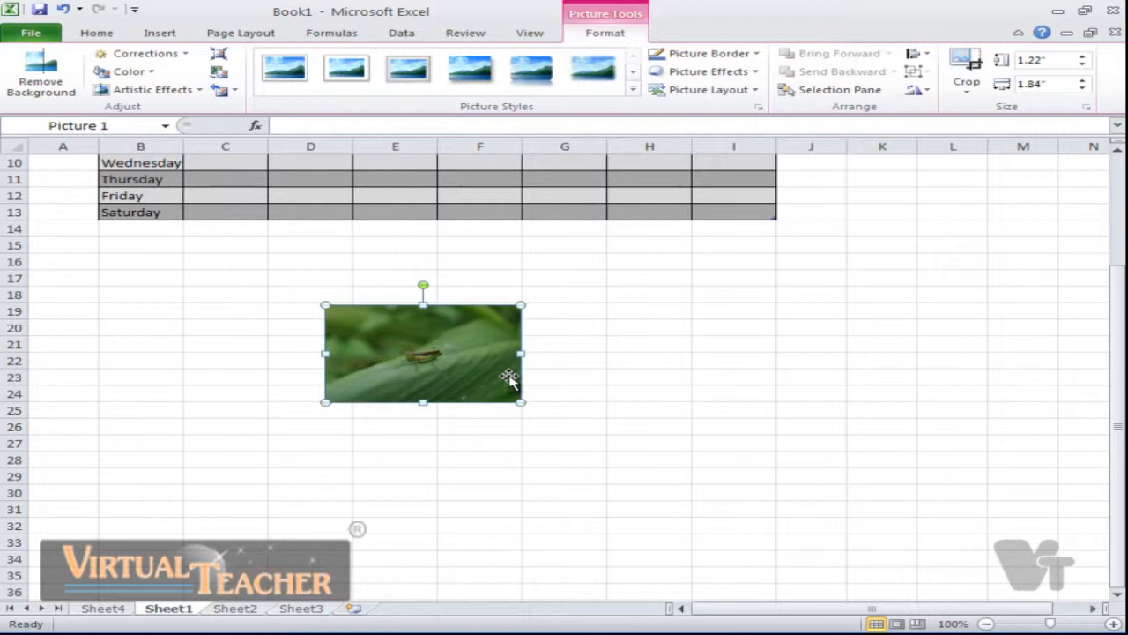
{"action": "key", "text": "ctrl+z"}
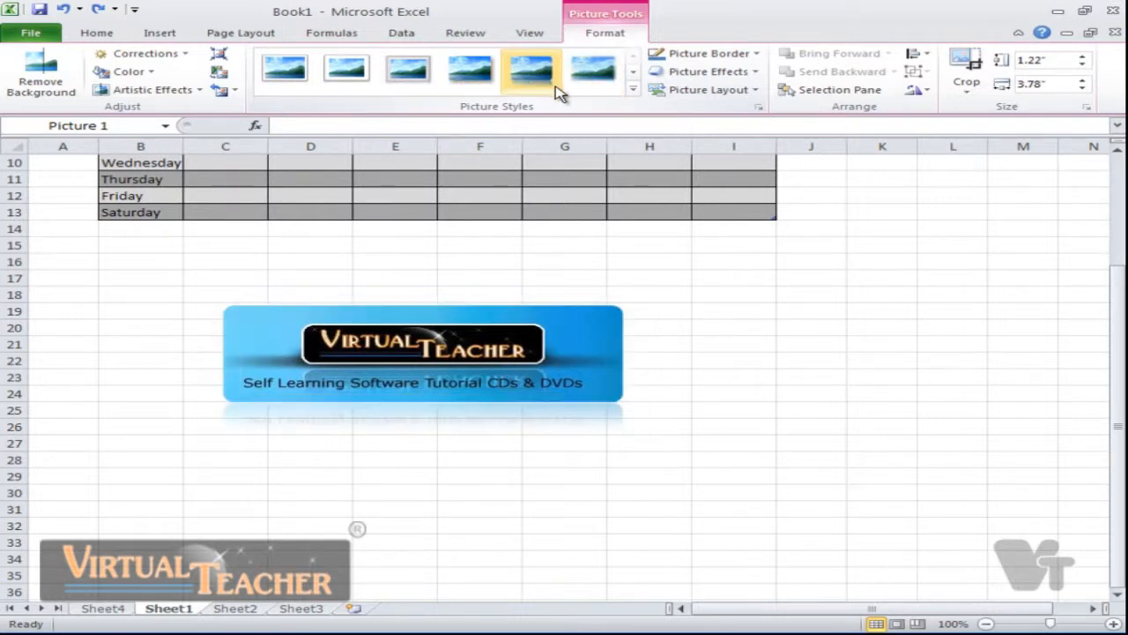
- Apply the picture style with a light grey, bevelled rounded-rectangle frame to the virtualteacher picture
{"action": "left_click", "coordinate": [634, 93]}
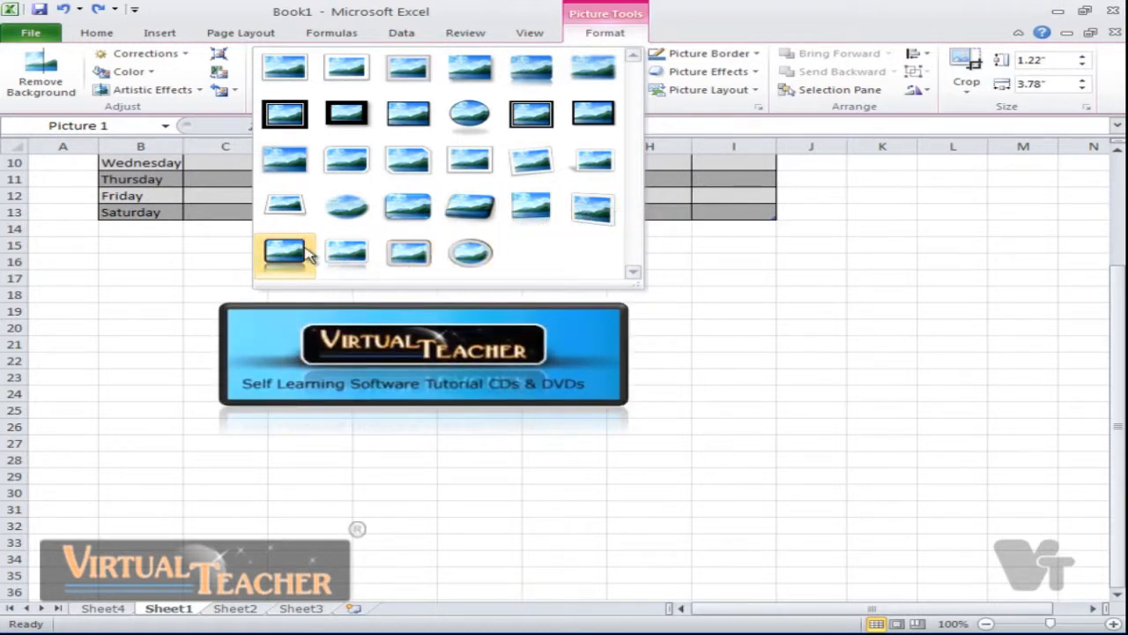
{"action": "left_click", "coordinate": [407, 251]}
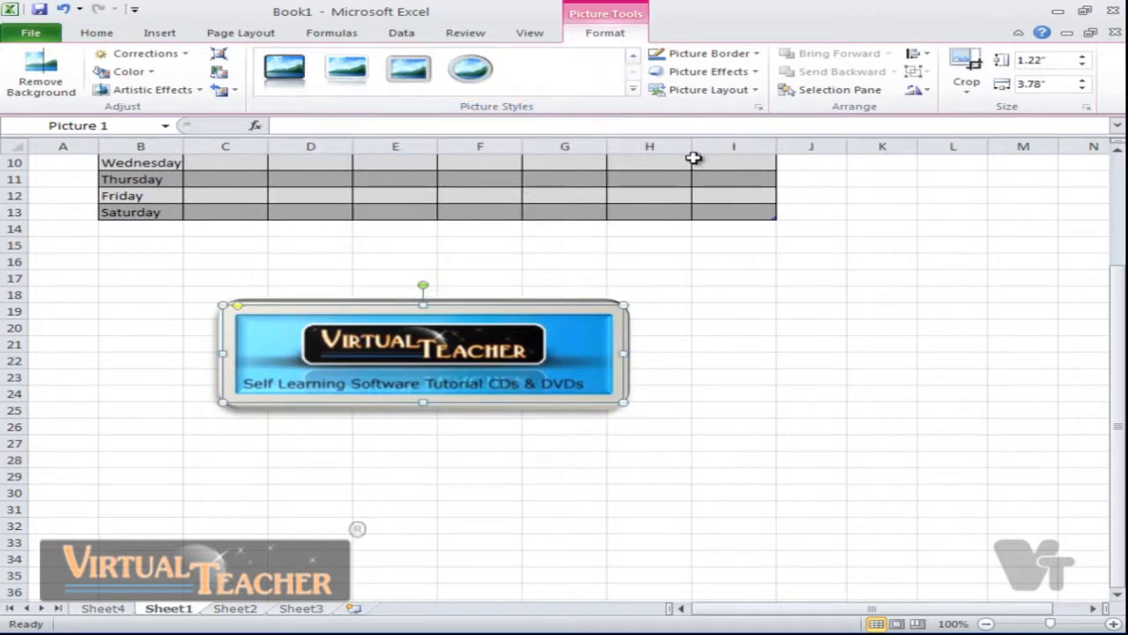
- Examine the picture border's colour, weight and dash options without applying any of them
{"action": "left_click", "coordinate": [754, 54]}
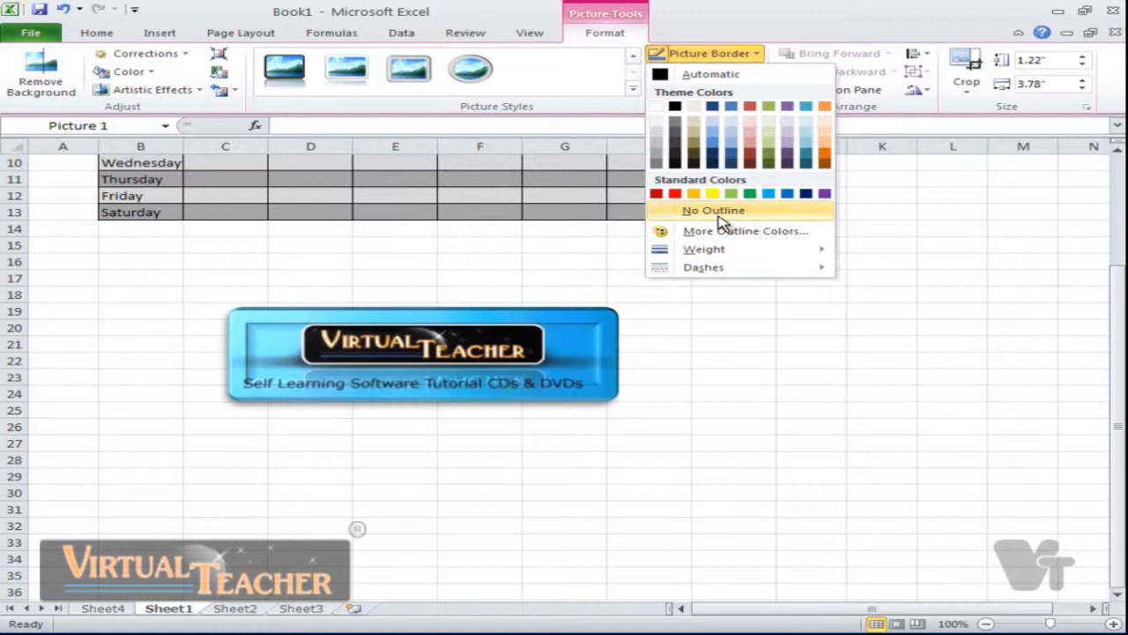
{"action": "mouse_move", "coordinate": [707, 257]}
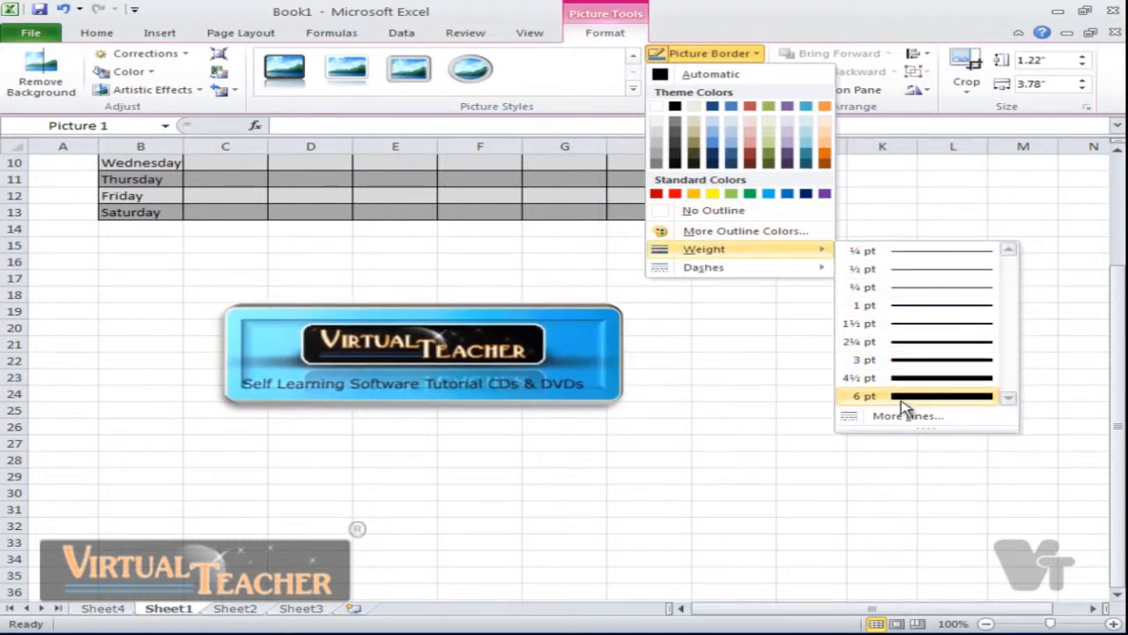
{"action": "mouse_move", "coordinate": [783, 276]}
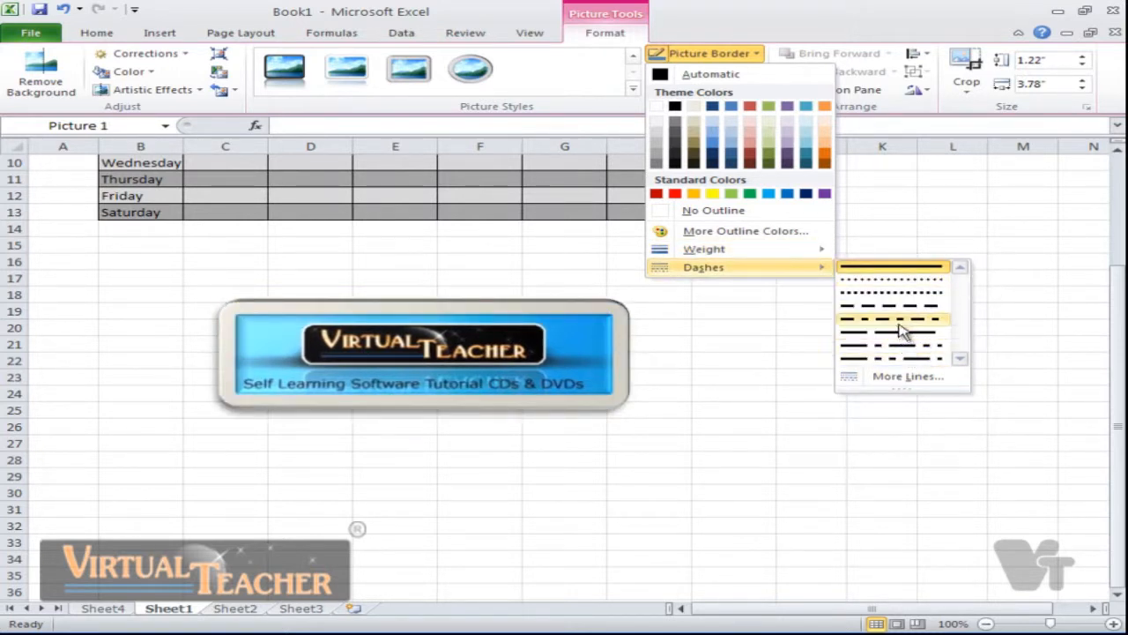
{"action": "left_click", "coordinate": [722, 55]}
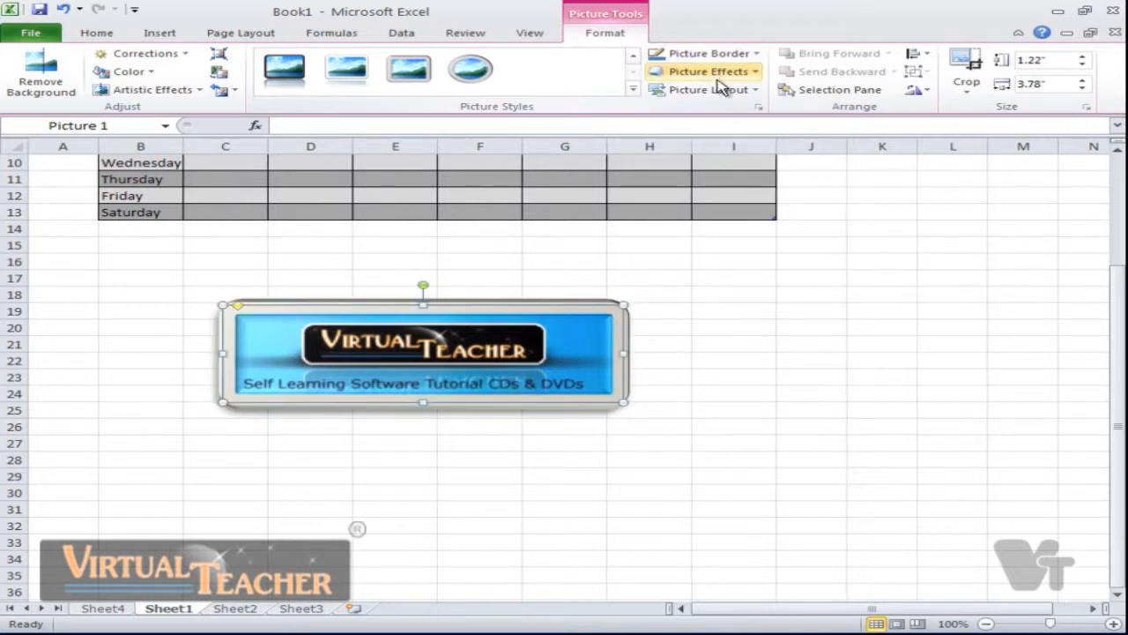
- Preview the preset, shadow, reflection, glow, bevel and 3-D rotation effects and the picture layouts on the virtualteacher picture without applying any
{"action": "left_click", "coordinate": [752, 78]}
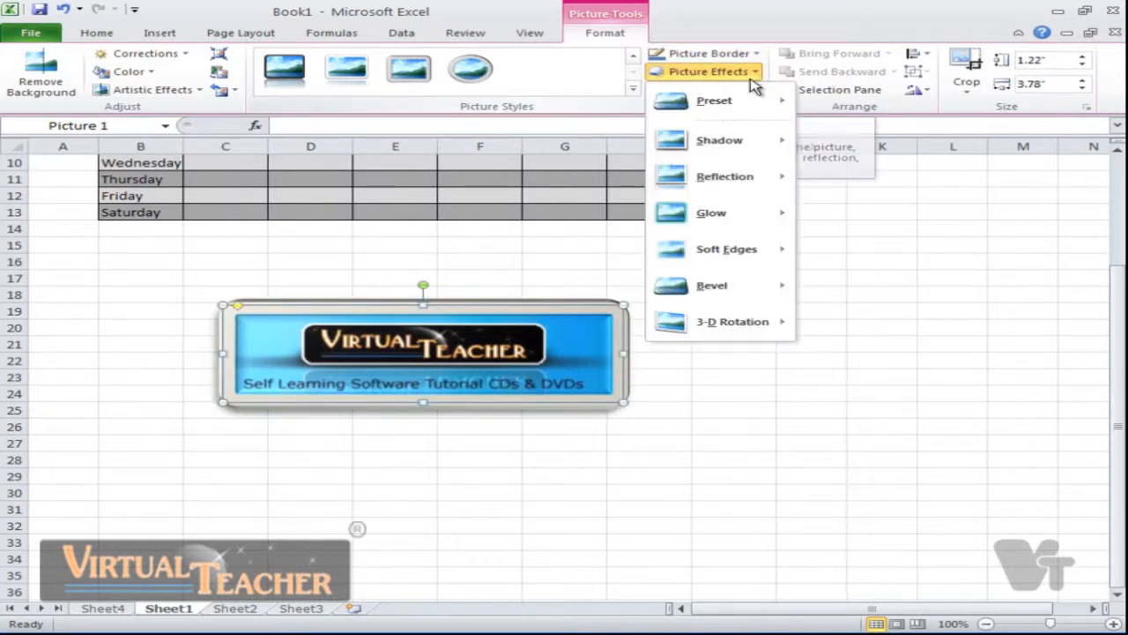
{"action": "mouse_move", "coordinate": [752, 101]}
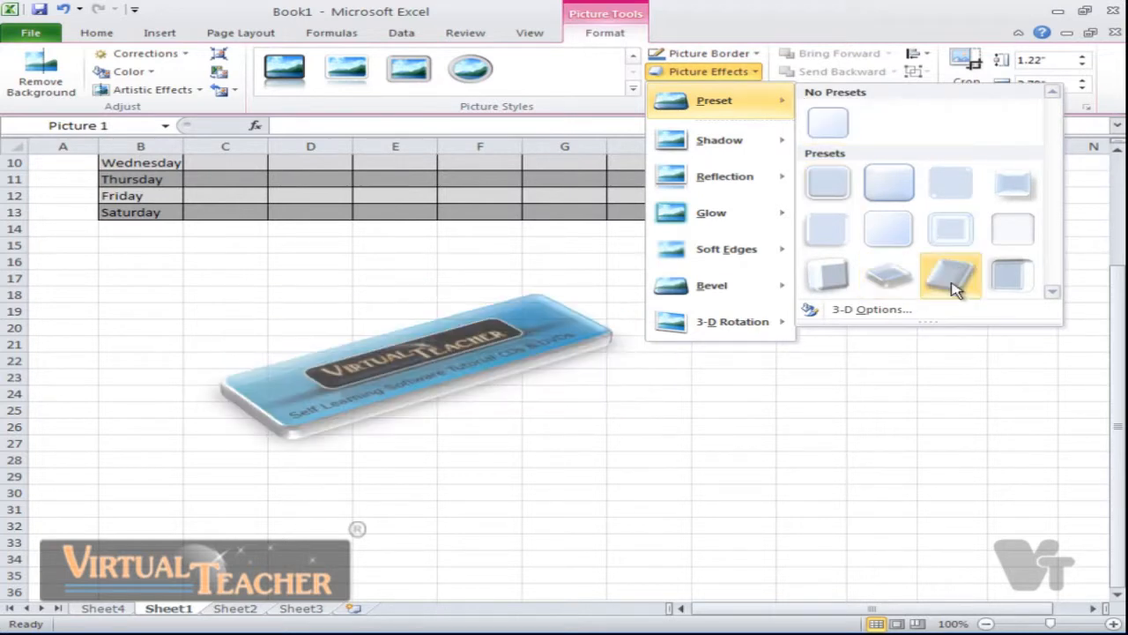
{"action": "mouse_move", "coordinate": [761, 145]}
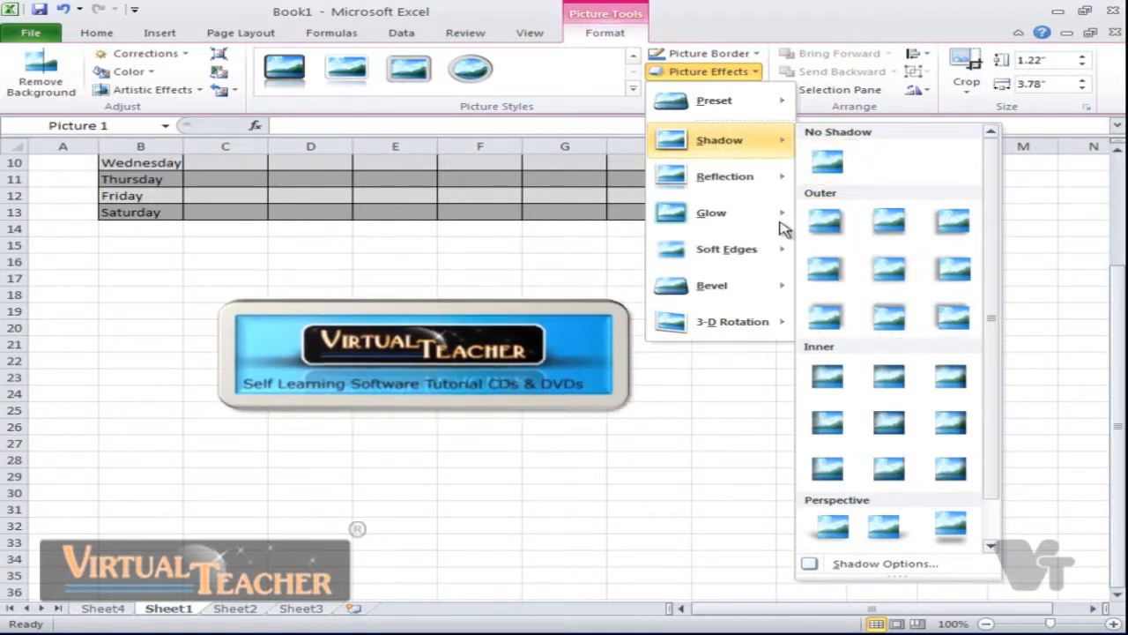
{"action": "mouse_move", "coordinate": [760, 182]}
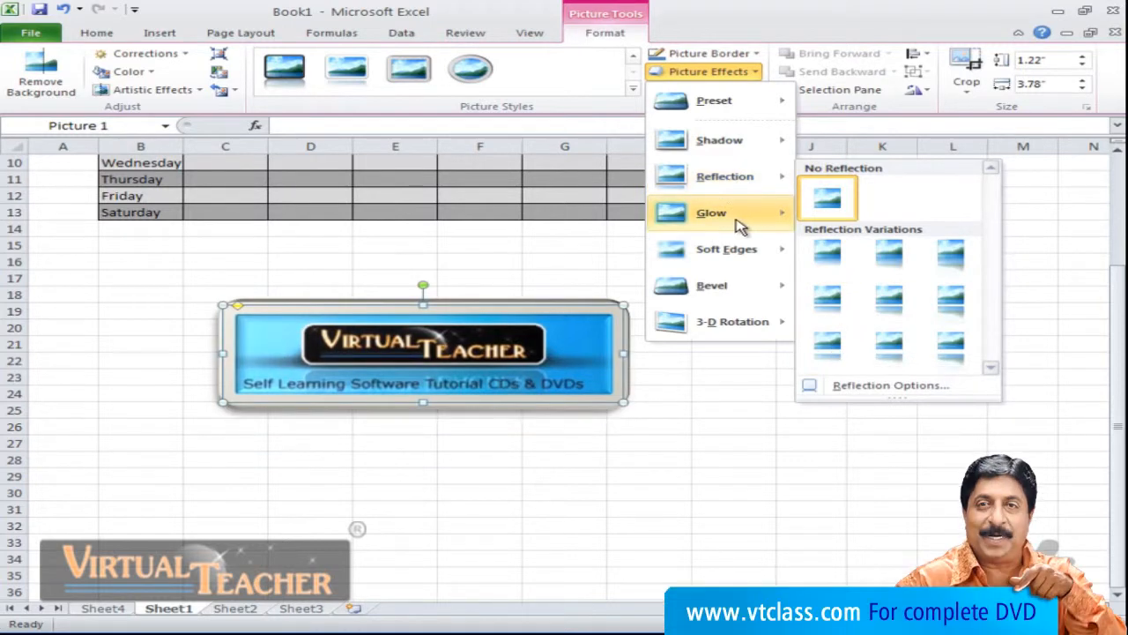
{"action": "mouse_move", "coordinate": [747, 224]}
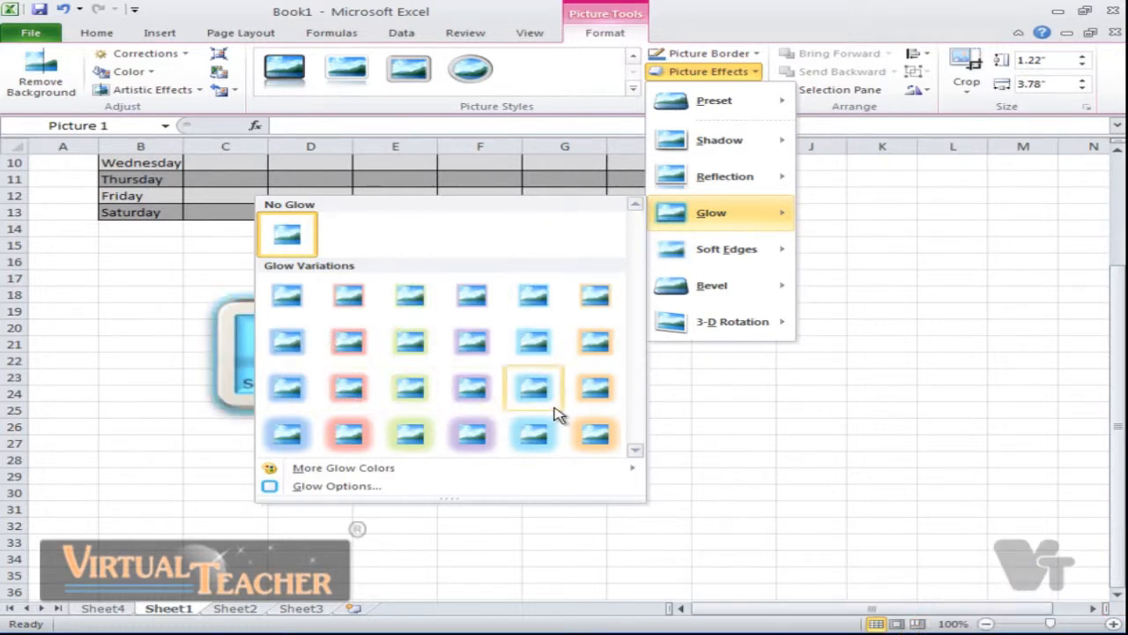
{"action": "mouse_move", "coordinate": [746, 258]}
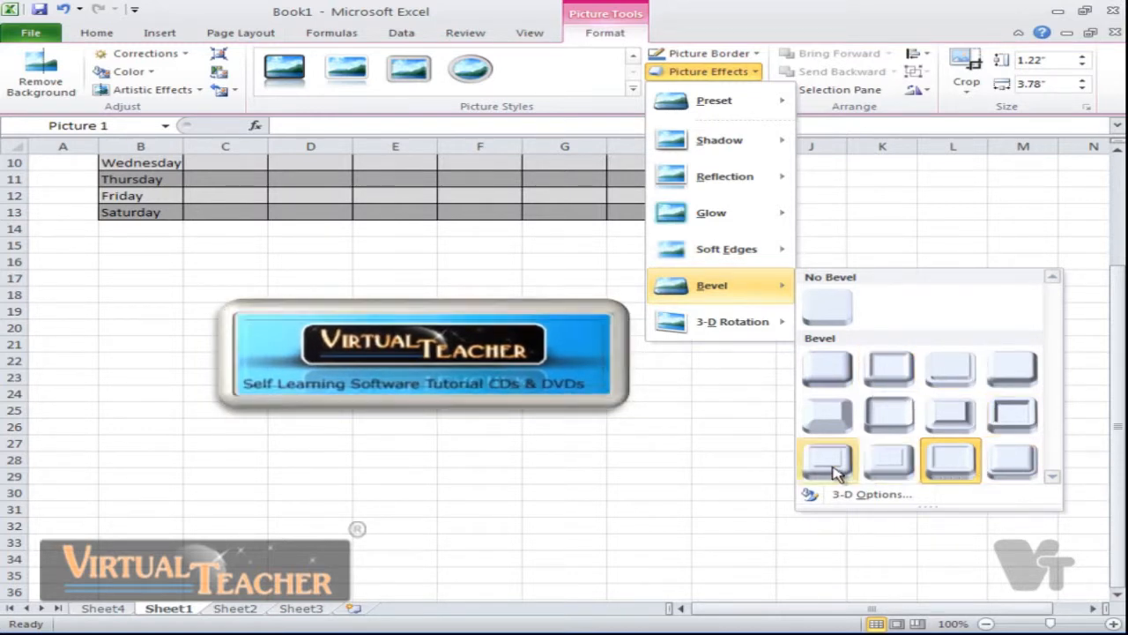
{"action": "mouse_move", "coordinate": [775, 320]}
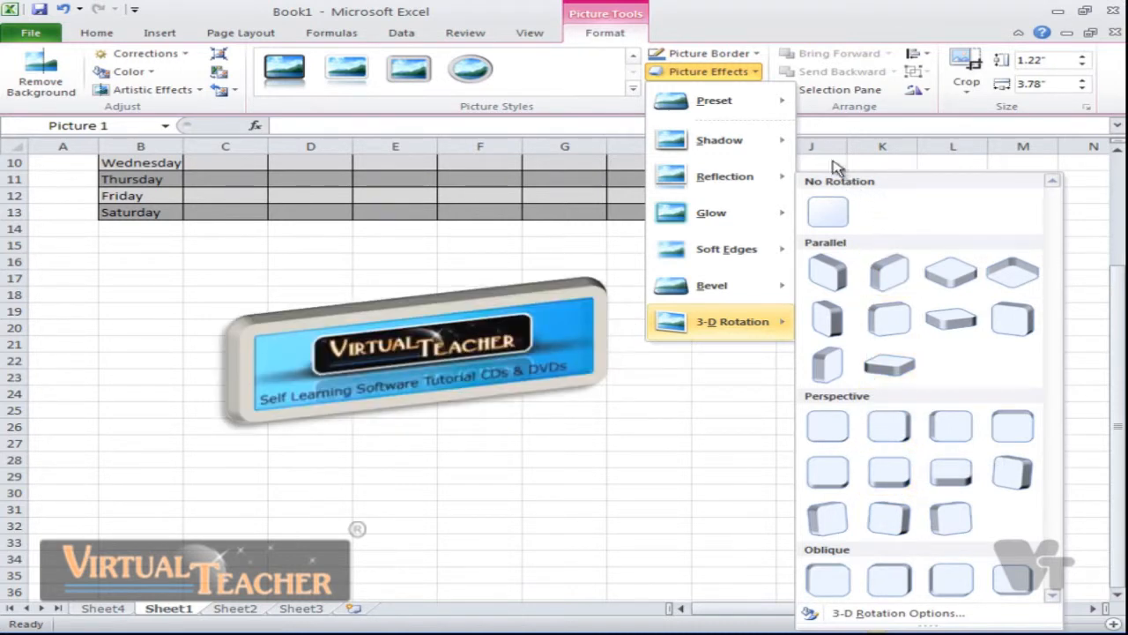
{"action": "left_click", "coordinate": [765, 29]}
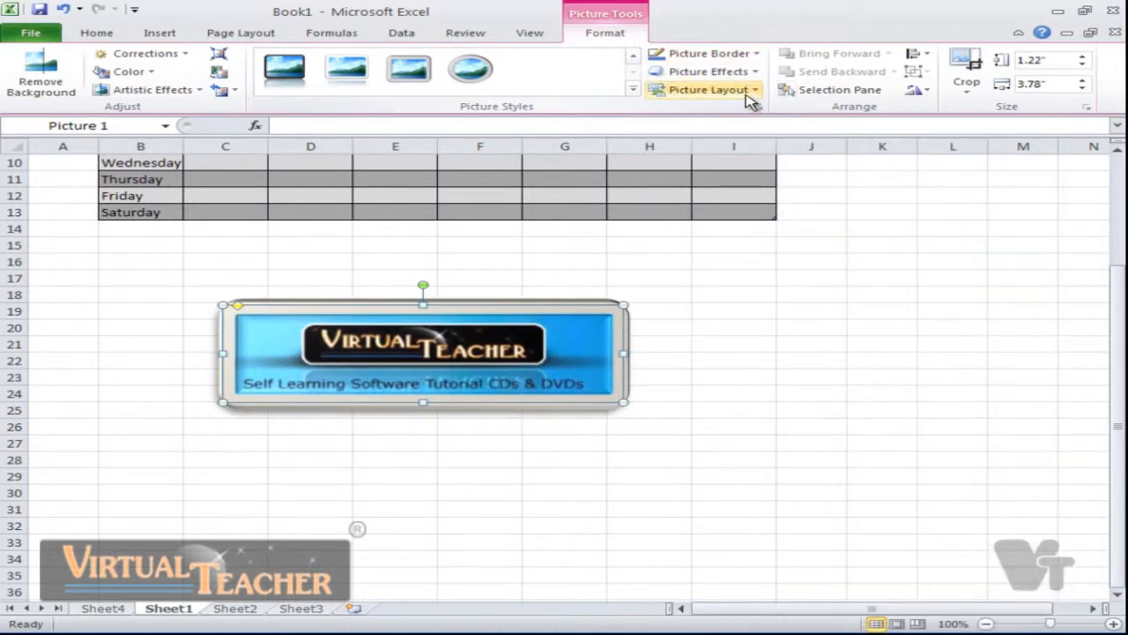
{"action": "left_click", "coordinate": [750, 97]}
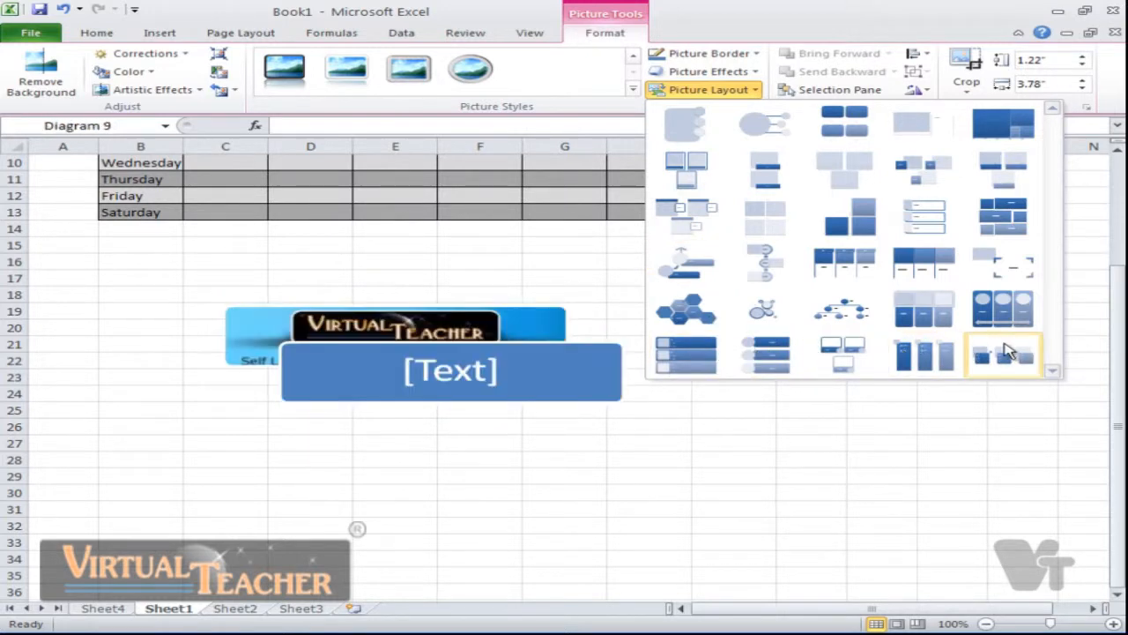
{"action": "left_click", "coordinate": [781, 24]}
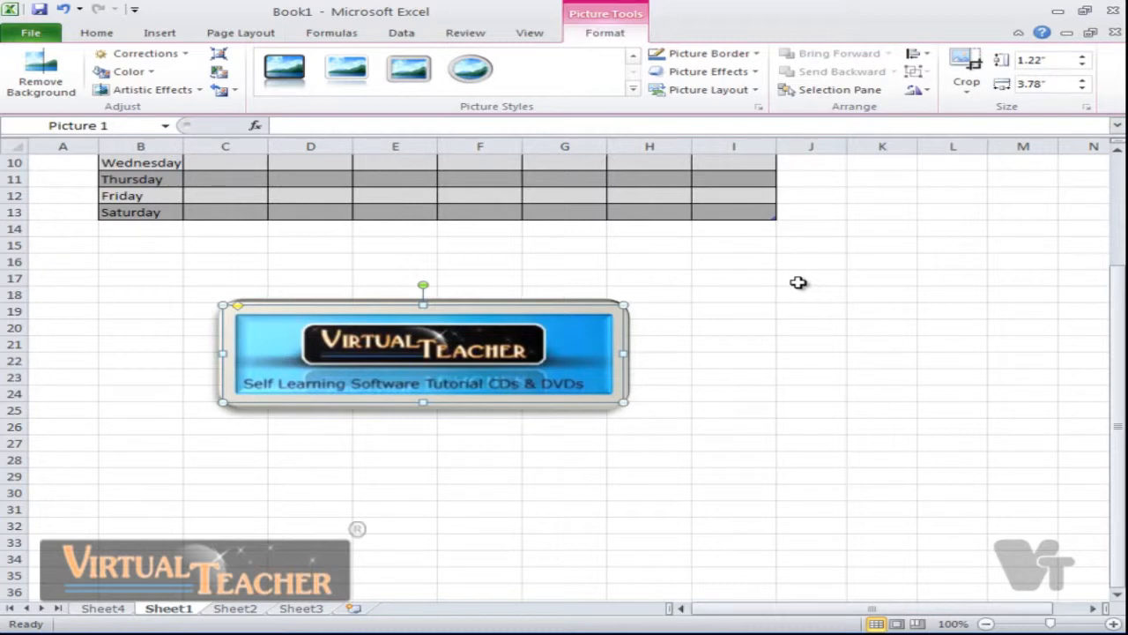
- Hide Picture 1 using the Selection and Visibility pane, show it again and close the pane
{"action": "left_click", "coordinate": [815, 96]}
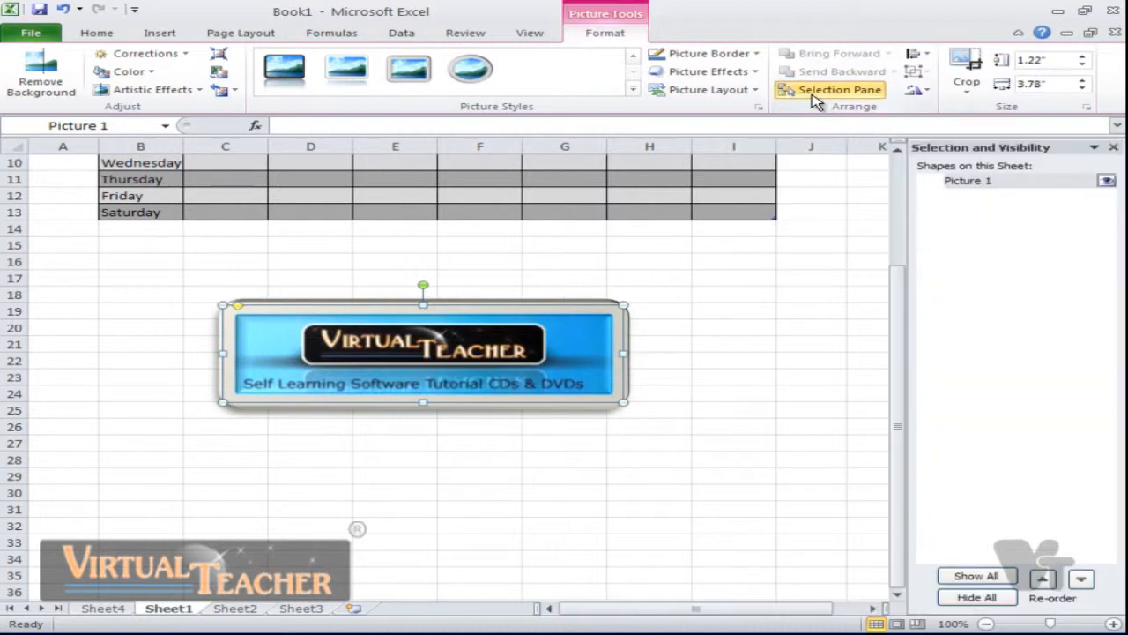
{"action": "left_click", "coordinate": [984, 180]}
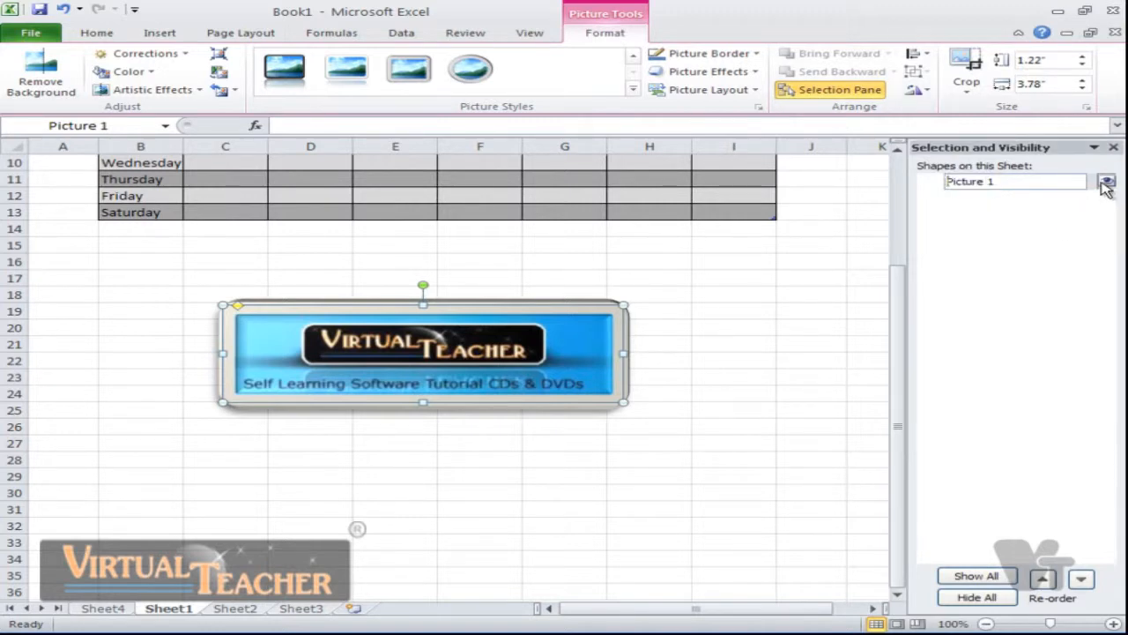
{"action": "left_click", "coordinate": [1107, 182]}
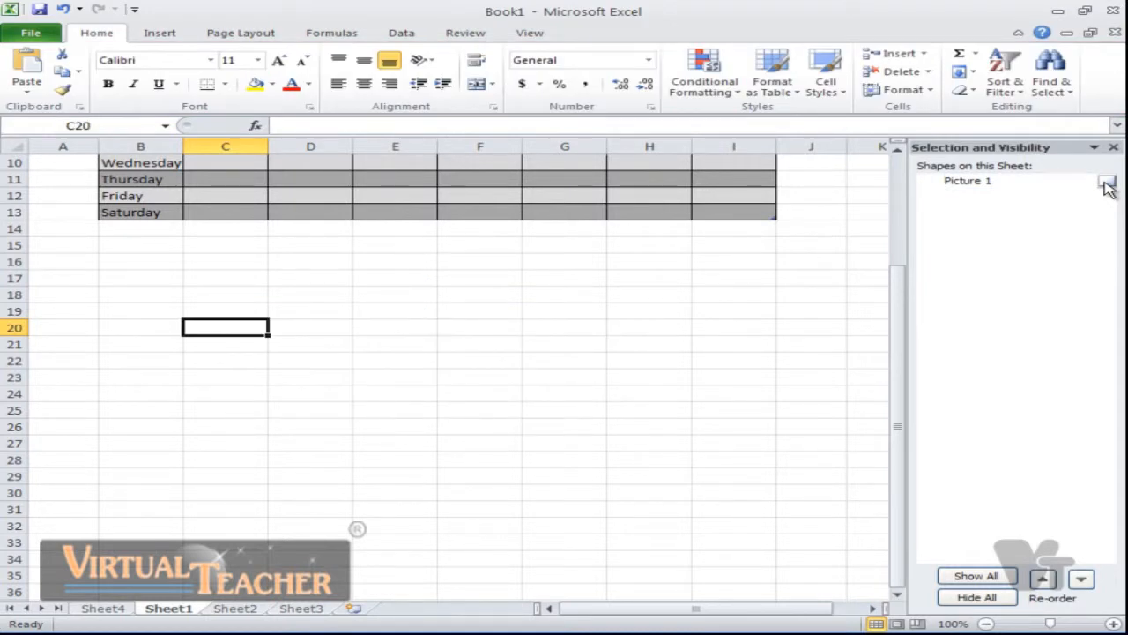
{"action": "left_click", "coordinate": [1107, 182]}
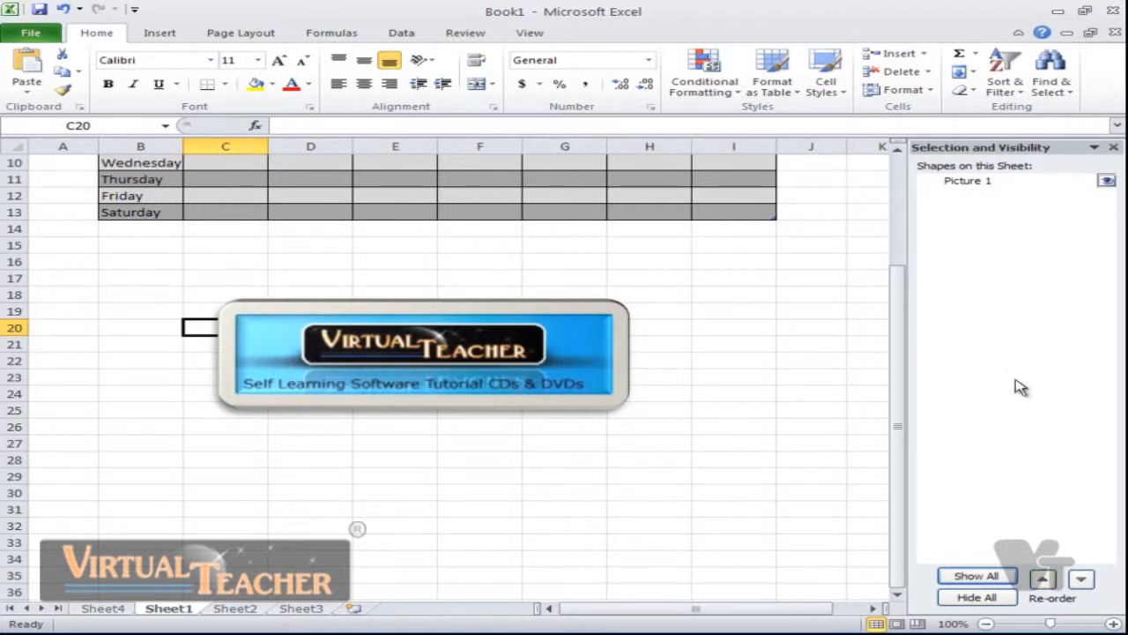
{"action": "left_click", "coordinate": [1113, 148]}
- Move the virtualteacher picture down to about rows 21 to 27 and toggle the Snap to Grid alignment option
{"action": "left_click", "coordinate": [475, 364]}
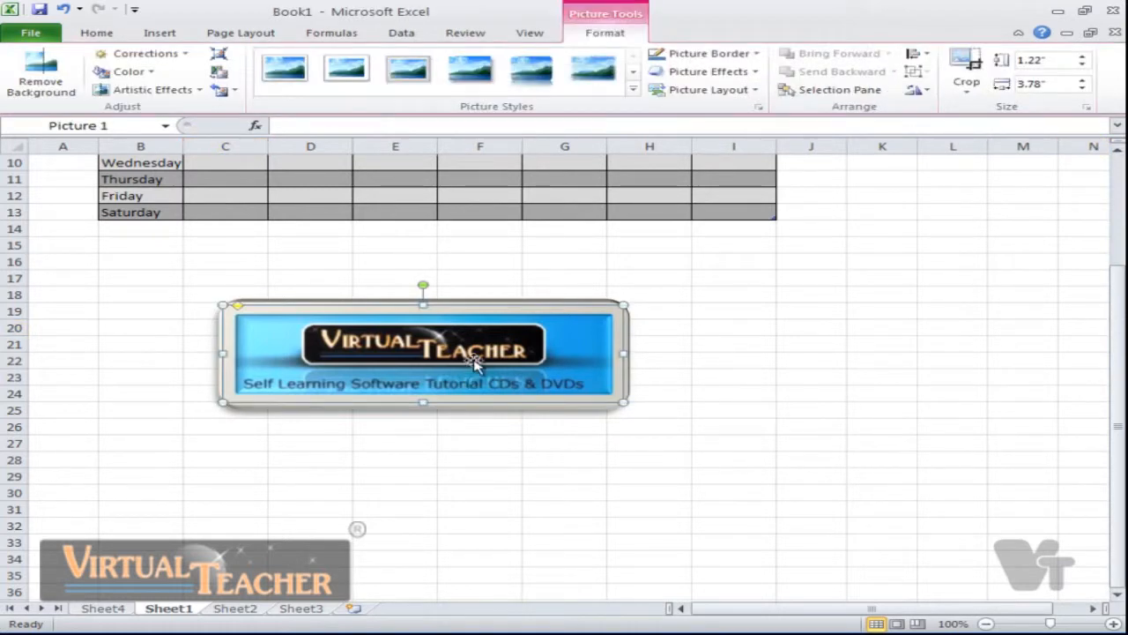
{"action": "left_click", "coordinate": [920, 56]}
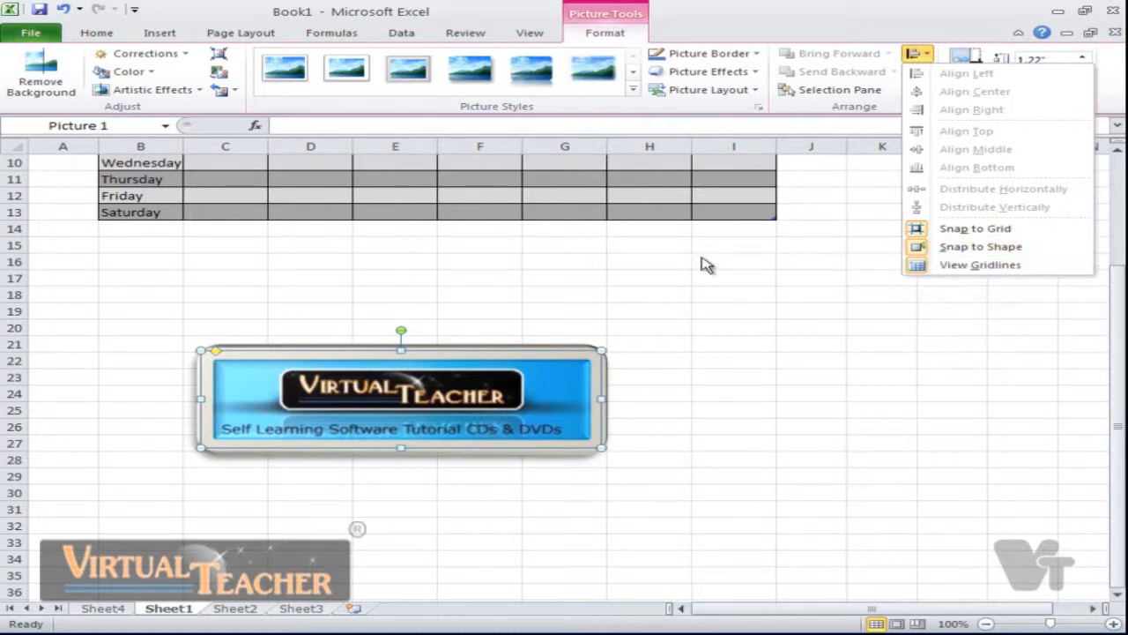
{"action": "left_click", "coordinate": [978, 229]}
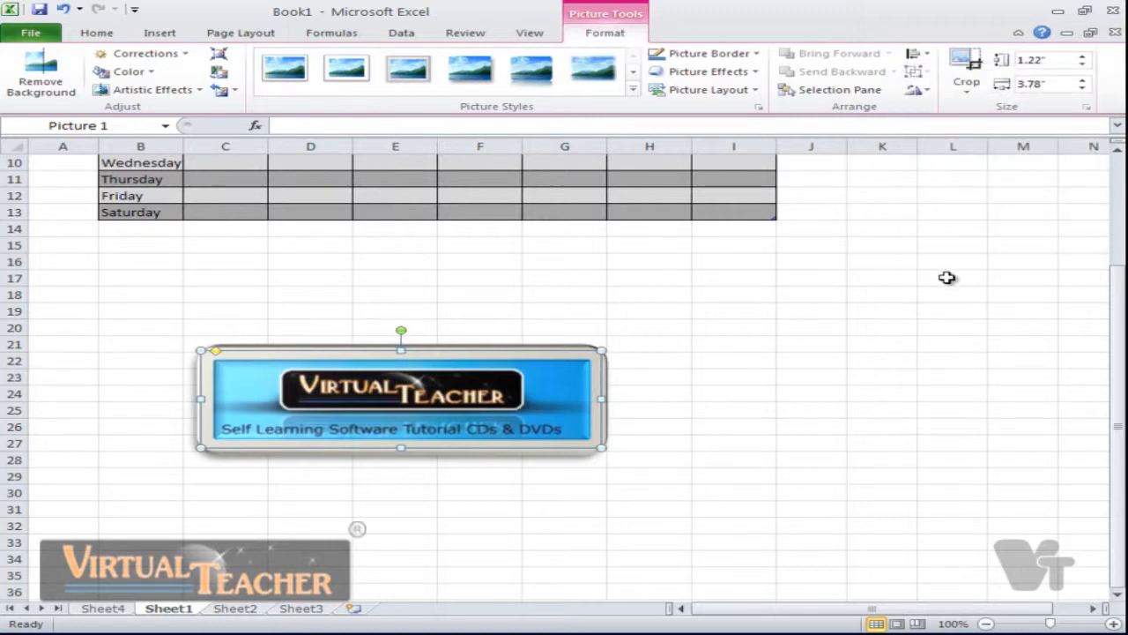
- Examine the picture's rotate and flip options and its size and rotation settings without changing anything
{"action": "left_click", "coordinate": [922, 96]}
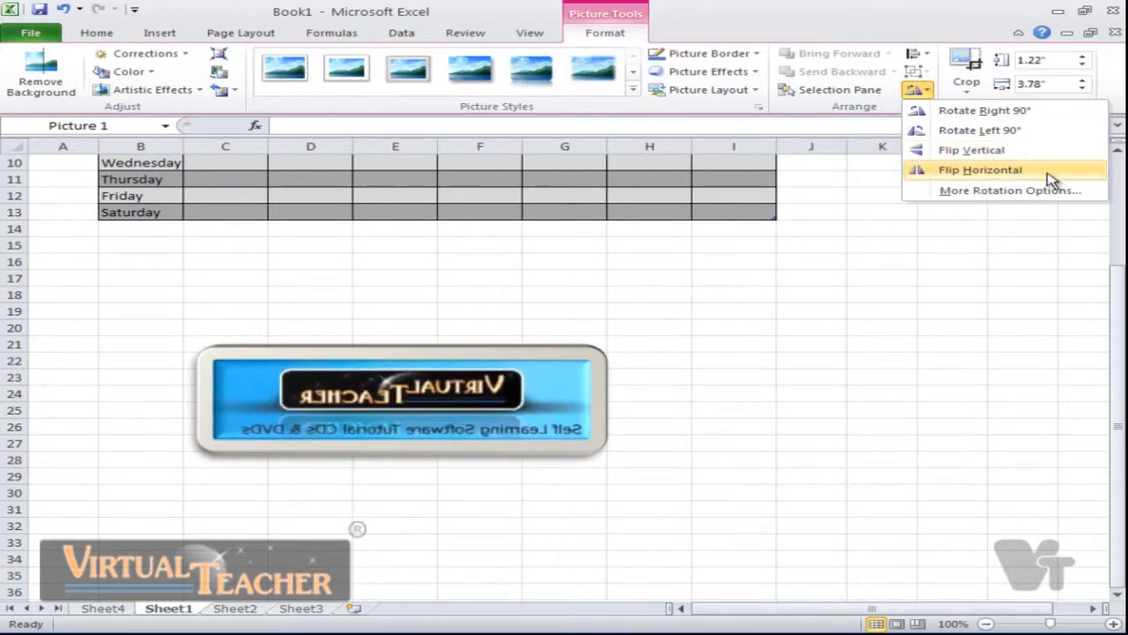
{"action": "left_click", "coordinate": [1010, 190]}
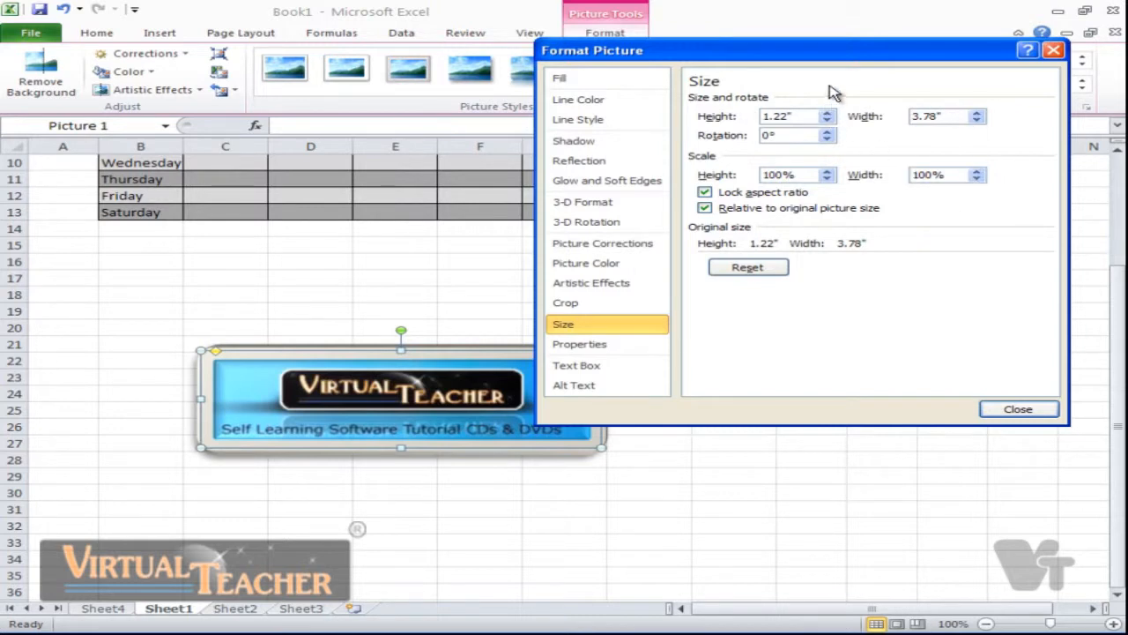
{"action": "left_click", "coordinate": [1018, 409]}
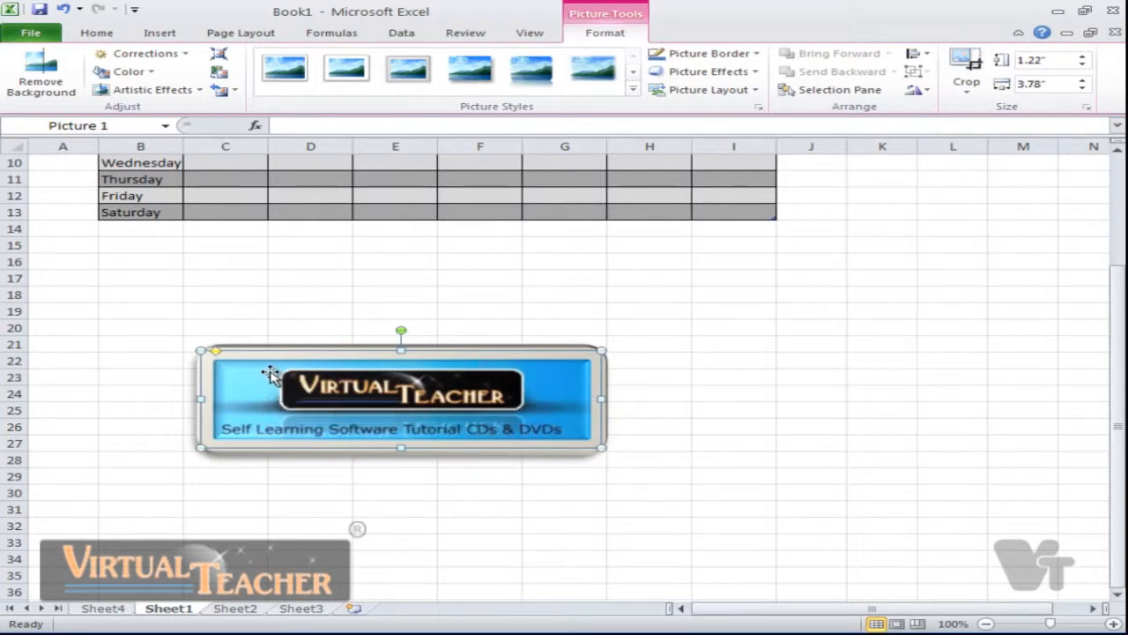
- Try cropping the virtualteacher picture to a heart shape, and undo the crop
{"action": "left_click", "coordinate": [967, 83]}
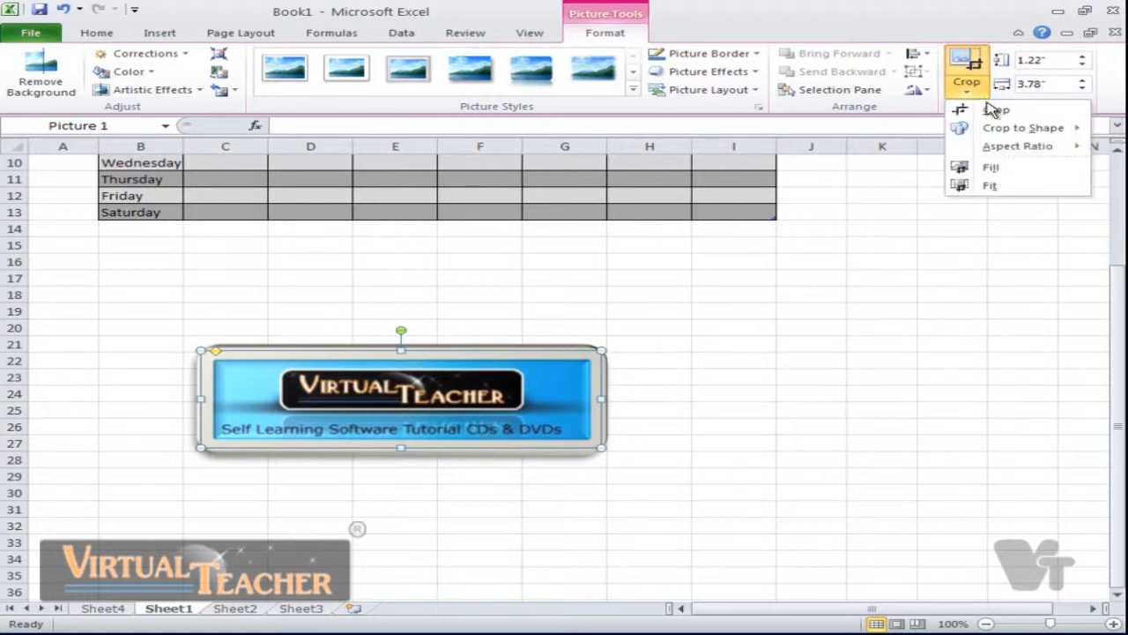
{"action": "mouse_move", "coordinate": [997, 131]}
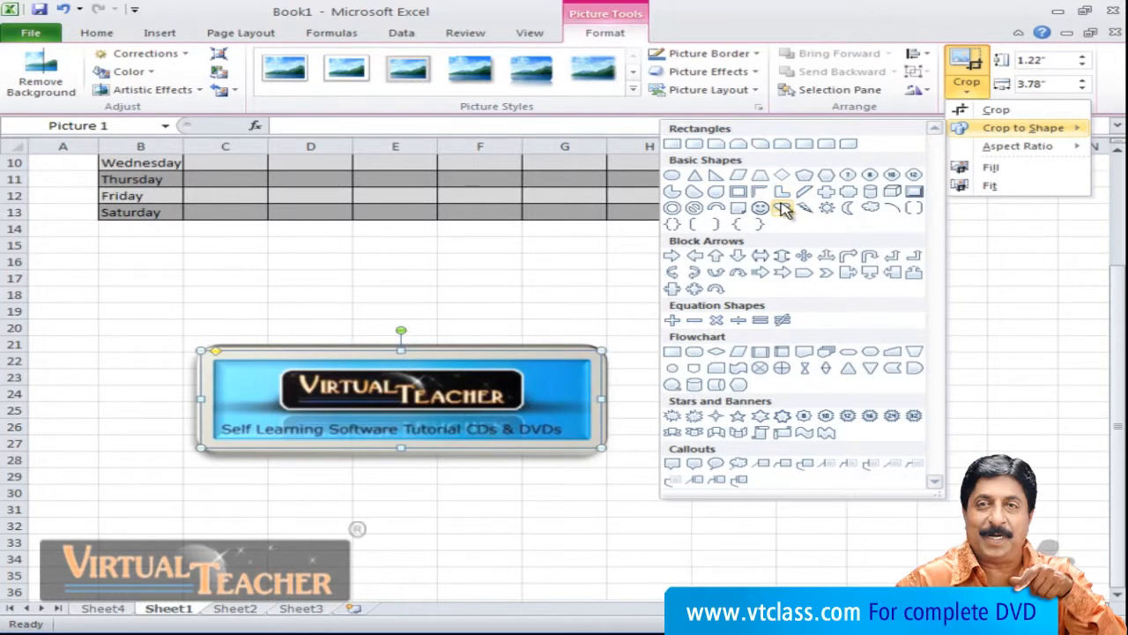
{"action": "left_click", "coordinate": [784, 208]}
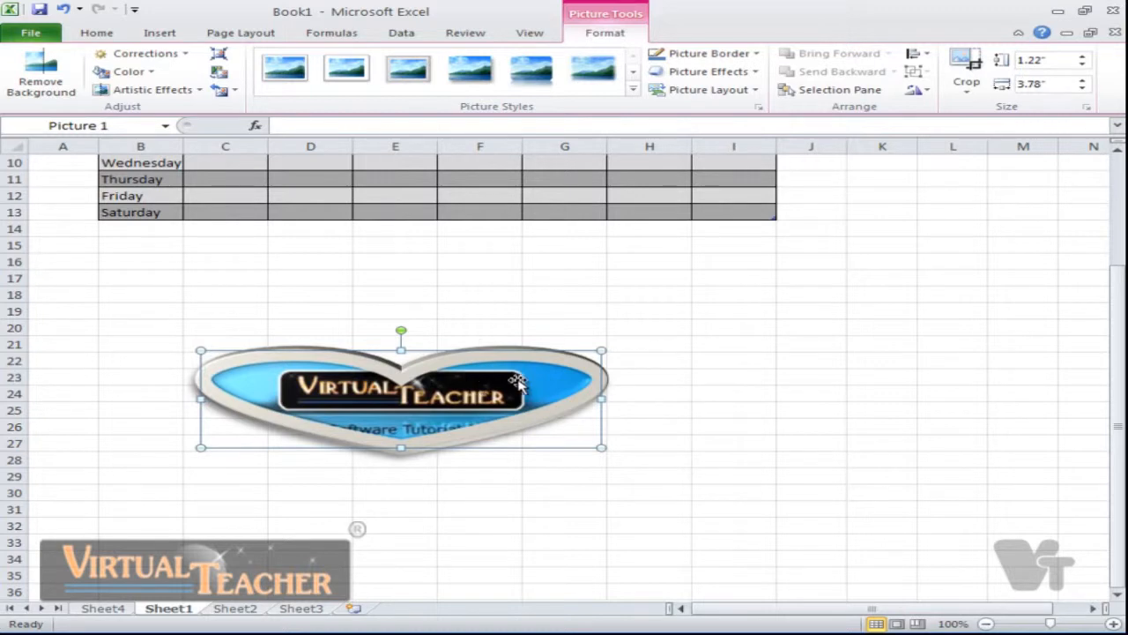
{"action": "left_click", "coordinate": [454, 346]}
{"action": "left_click", "coordinate": [505, 357]}
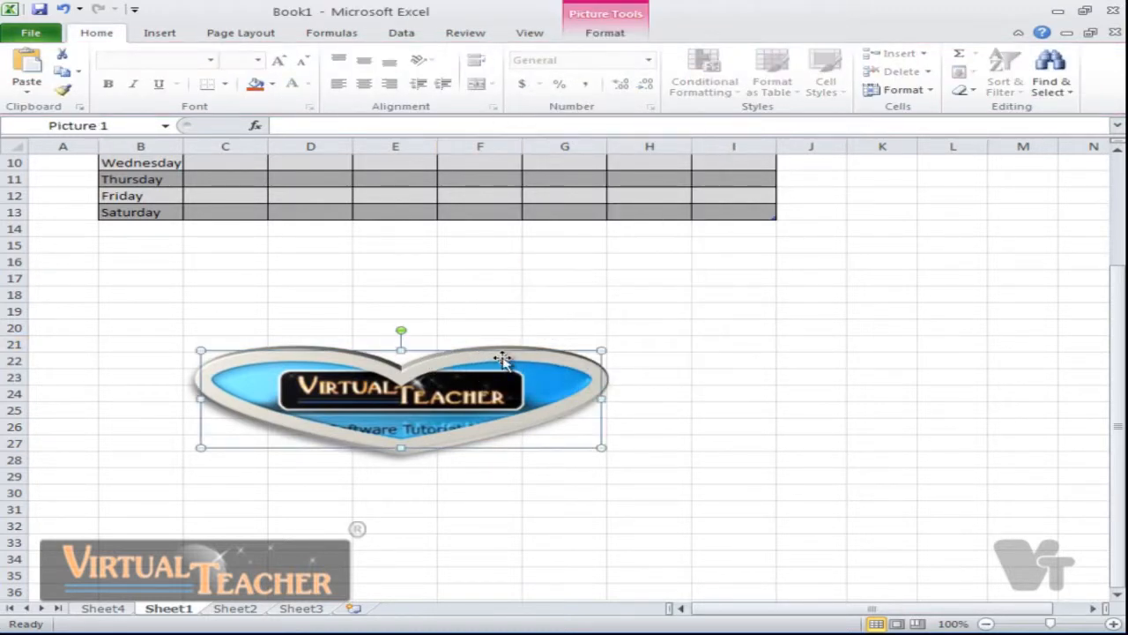
{"action": "key", "text": "ctrl+z"}
- Crop the picture to the Virtual Teacher logo, about 0.63" high and 2.41" wide, shifting the image slightly within the crop frame
{"action": "left_click", "coordinate": [630, 33]}
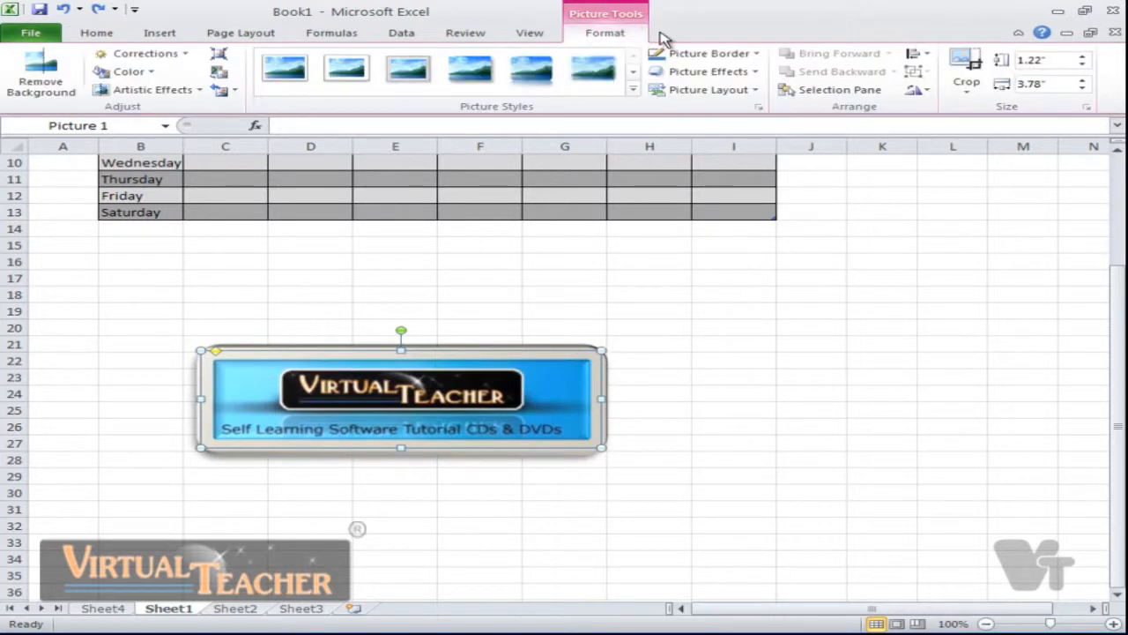
{"action": "left_click", "coordinate": [966, 87]}
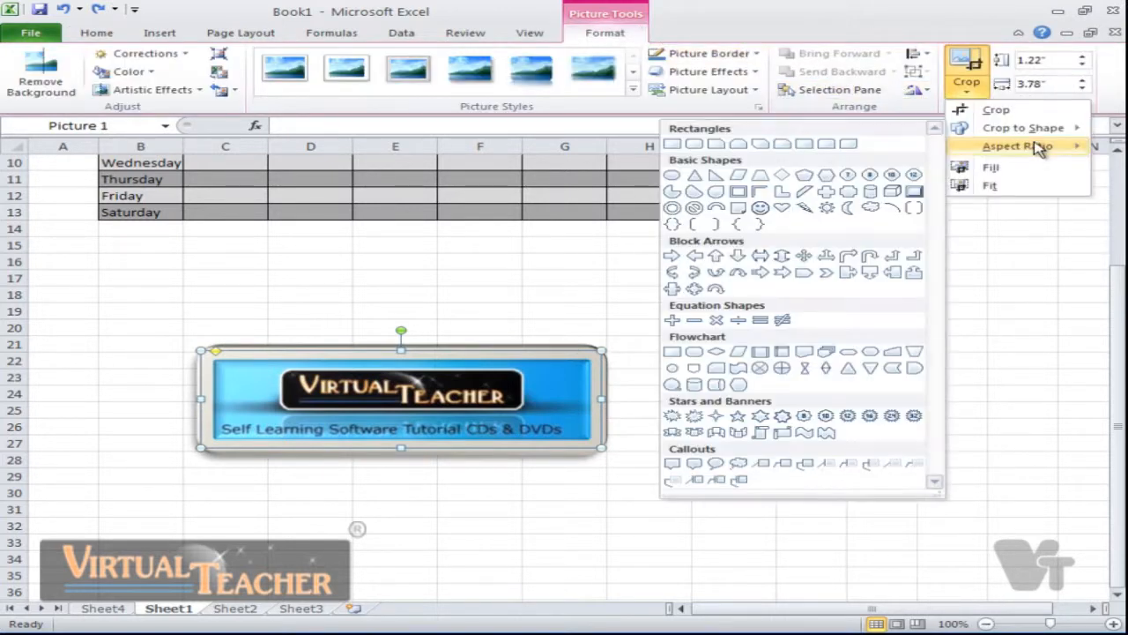
{"action": "mouse_move", "coordinate": [1040, 148]}
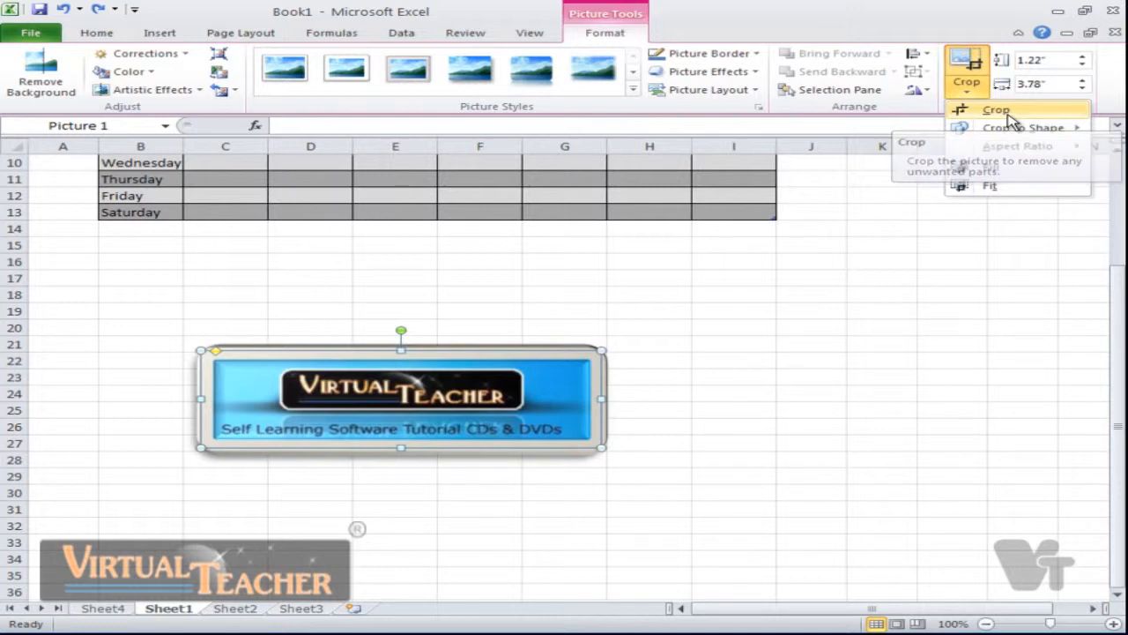
{"action": "left_click", "coordinate": [1005, 113]}
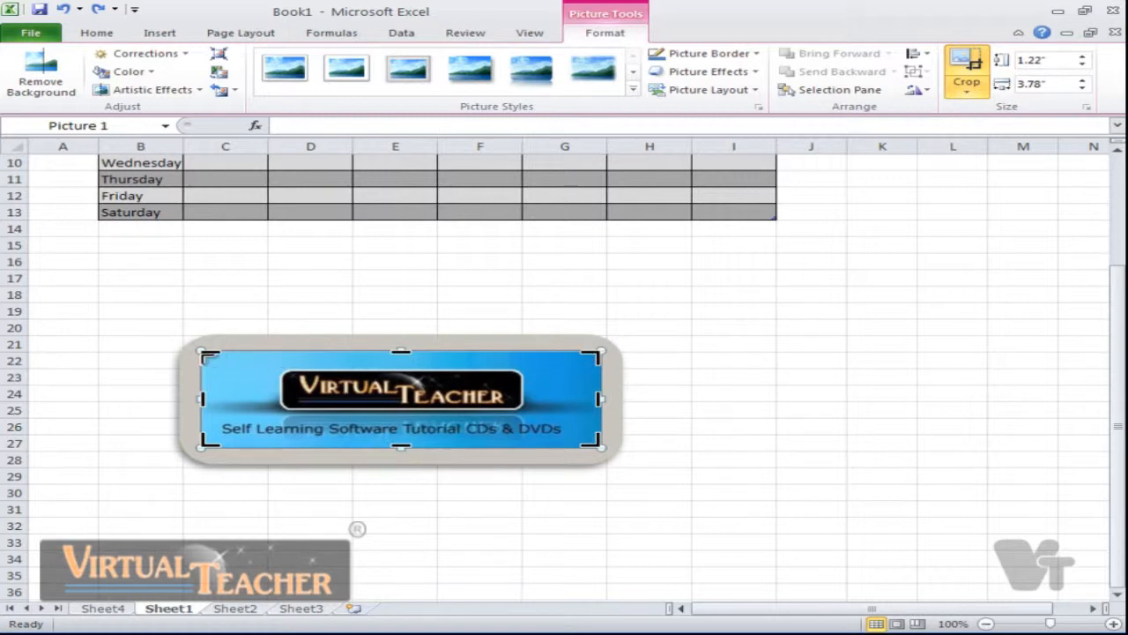
{"action": "left_click_drag", "start_coordinate": [203, 353], "coordinate": [291, 368]}
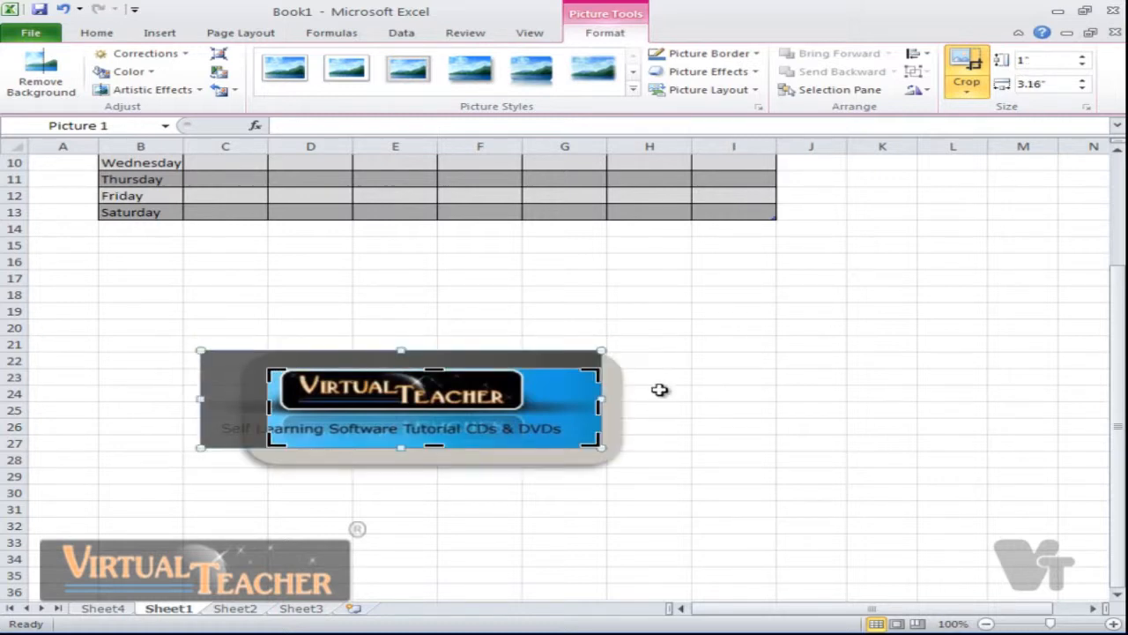
{"action": "left_click_drag", "start_coordinate": [596, 445], "coordinate": [553, 412]}
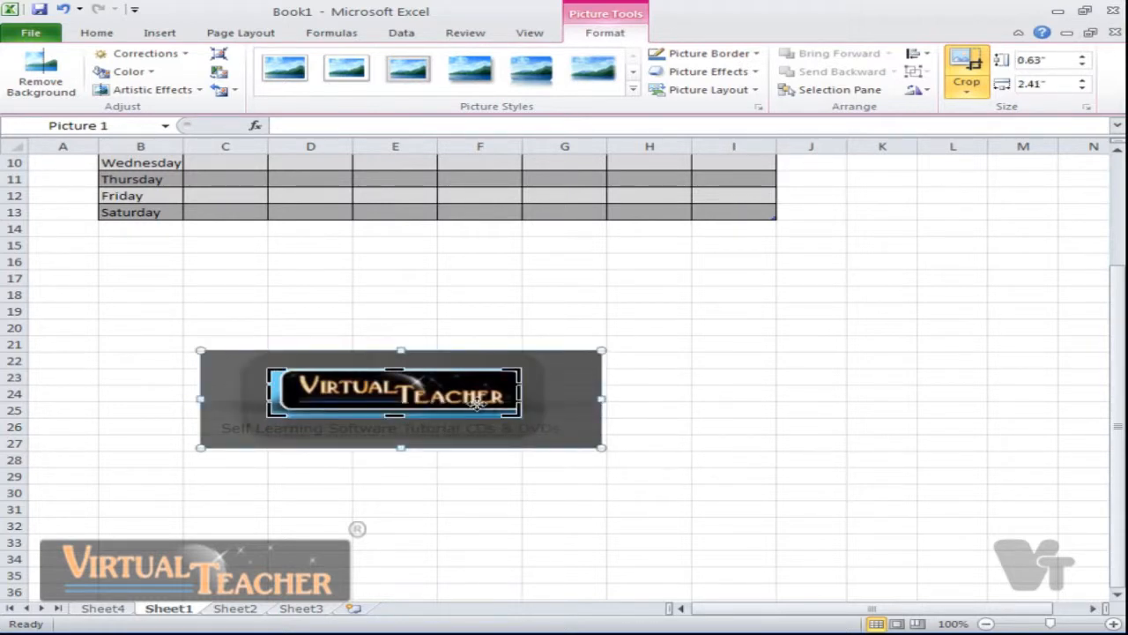
{"action": "mouse_move", "coordinate": [470, 394]}
{"action": "left_mouse_down"}
{"action": "mouse_move", "coordinate": [485, 395]}
{"action": "mouse_move", "coordinate": [467, 394]}
{"action": "left_mouse_up"}
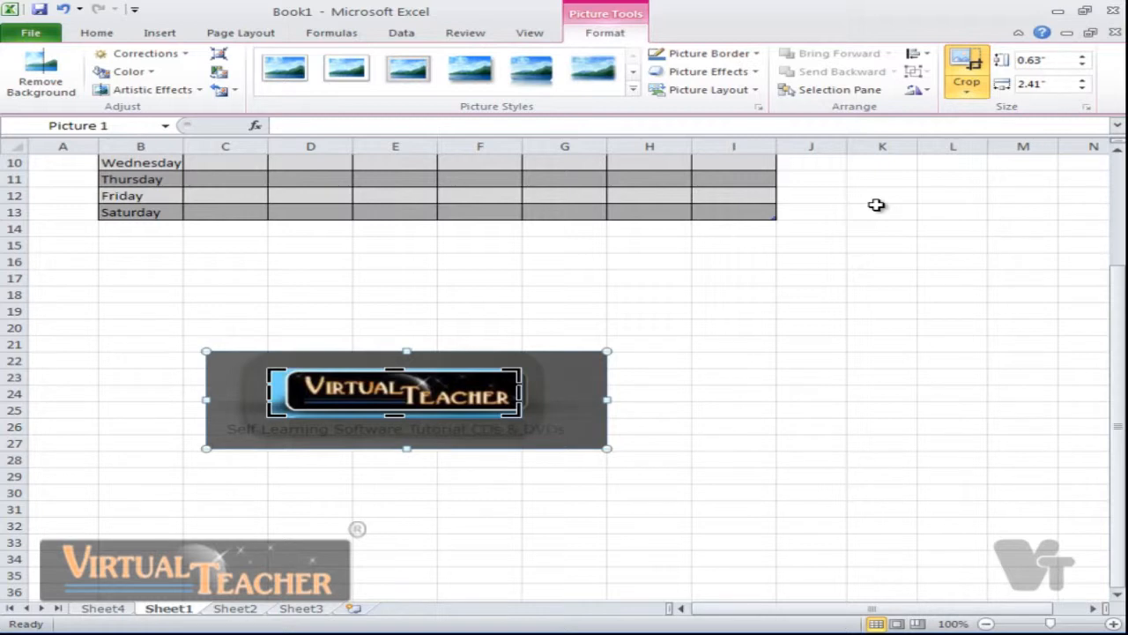
{"action": "left_click", "coordinate": [596, 276]}
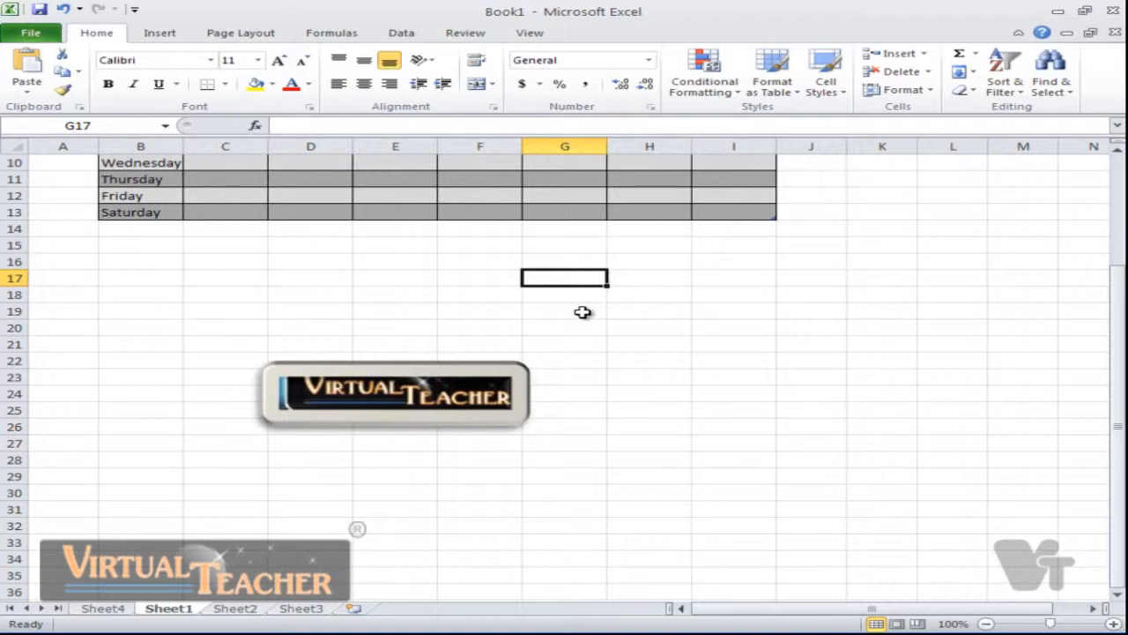
- Reduce the cropped picture's height to 0.6" with its width scaling in proportion
{"action": "left_click", "coordinate": [445, 394]}
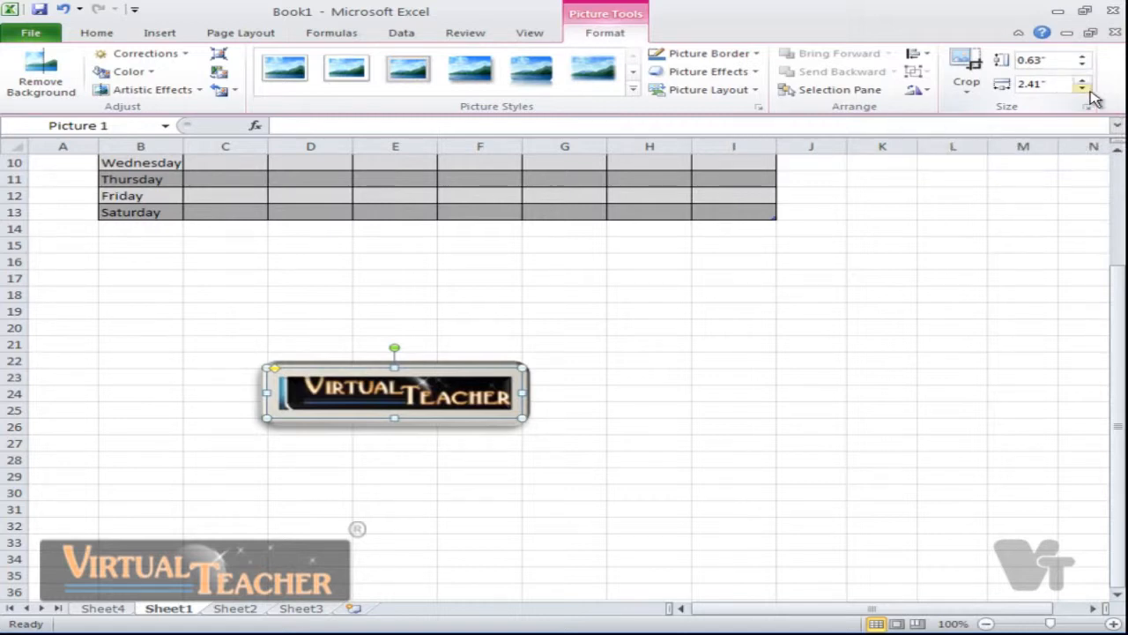
{"action": "left_click", "coordinate": [966, 60]}
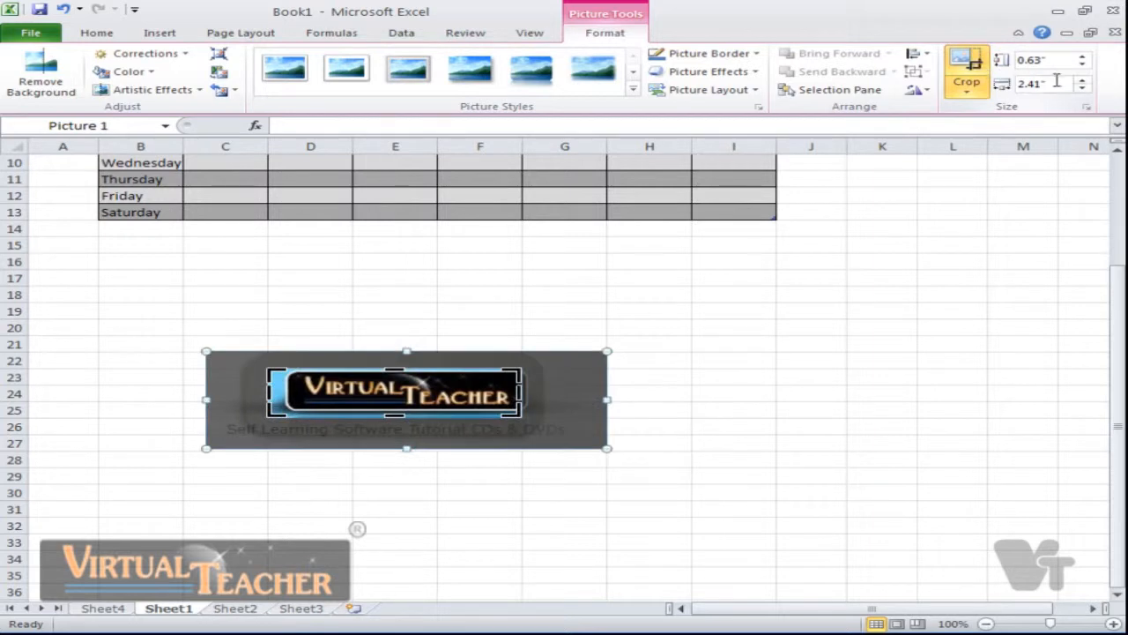
{"action": "left_click", "coordinate": [1083, 64]}
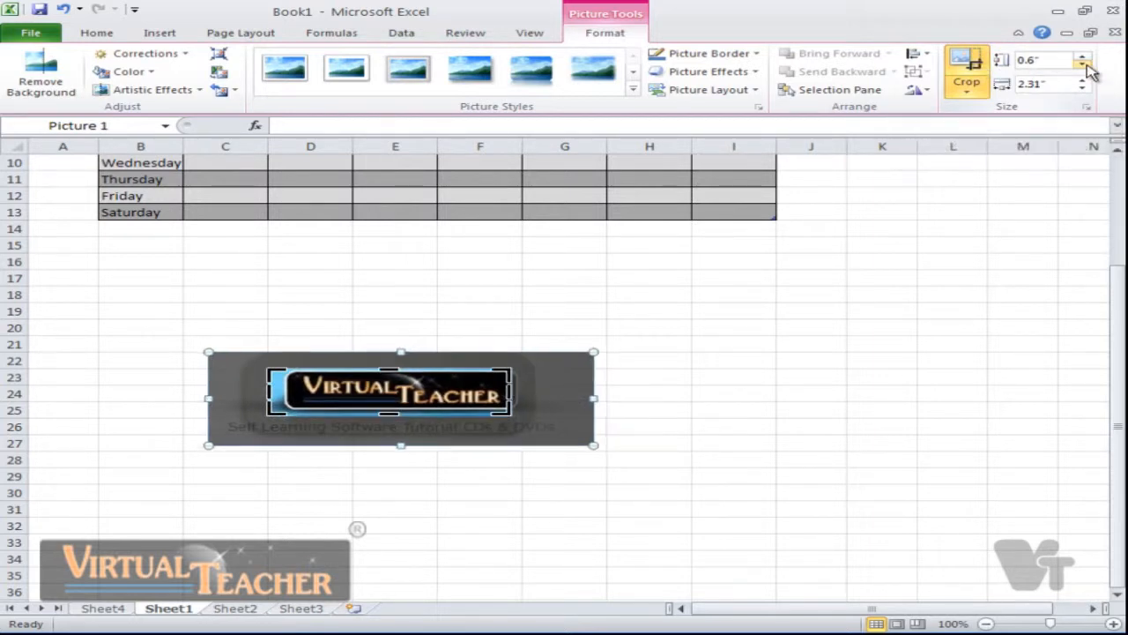
- Shrink the cropped picture's height to 0.2" and enlarge it back to 0.6", scaling the width in proportion
{"action": "left_click", "coordinate": [1082, 64]}
{"action": "left_click", "coordinate": [1082, 64]}
{"action": "left_click", "coordinate": [1082, 64]}
{"action": "left_click", "coordinate": [1080, 65]}
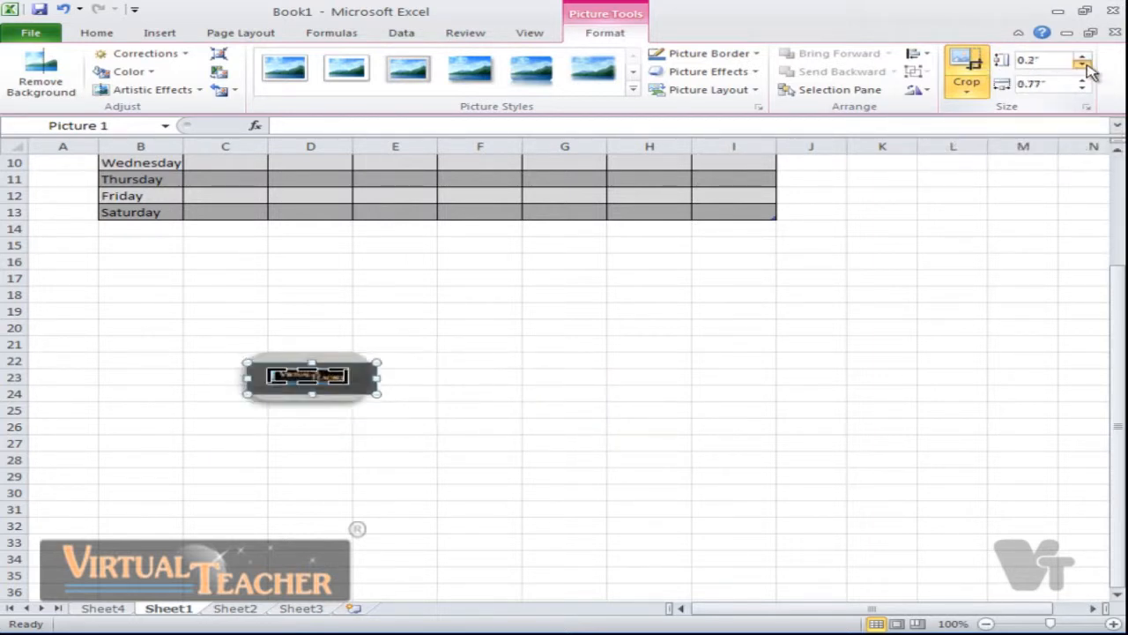
{"action": "left_click", "coordinate": [1082, 57]}
{"action": "left_click", "coordinate": [1083, 57]}
{"action": "left_click", "coordinate": [1083, 56]}
{"action": "left_click", "coordinate": [1082, 57]}
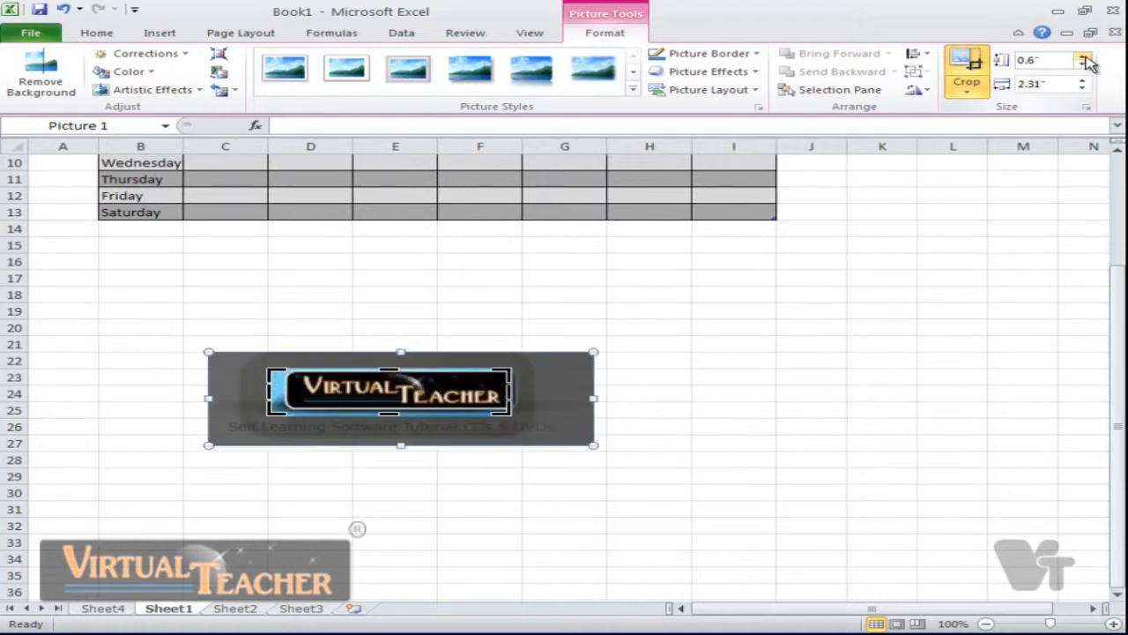
- Undo the picture's resizing and its crop to the logo, and leave crop mode
{"action": "left_click", "coordinate": [1082, 56]}
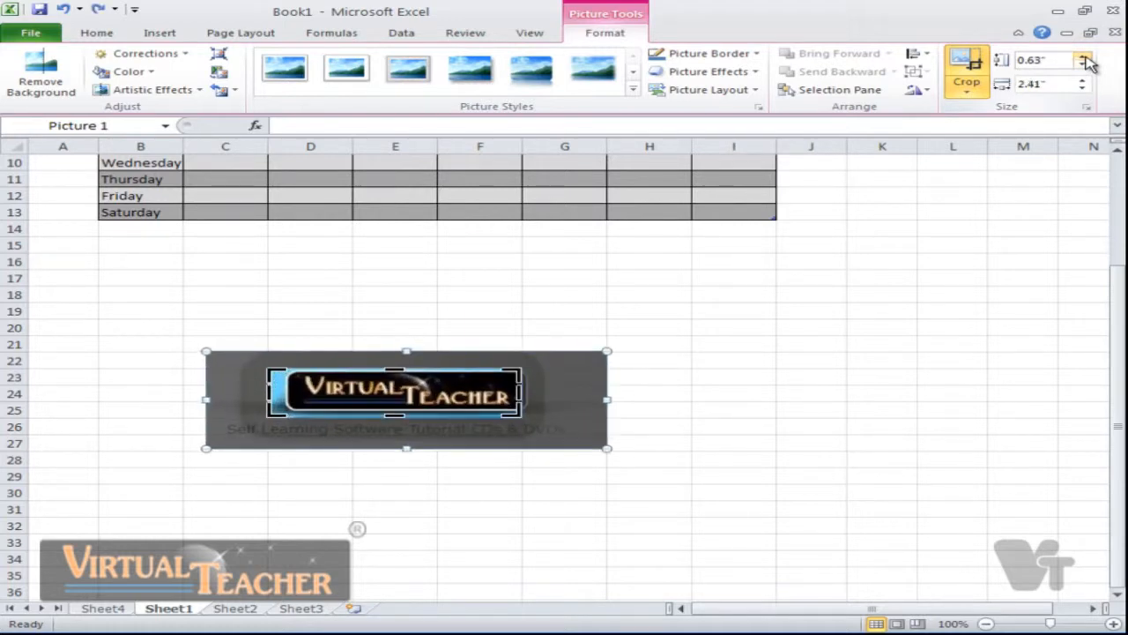
{"action": "left_click", "coordinate": [1083, 56]}
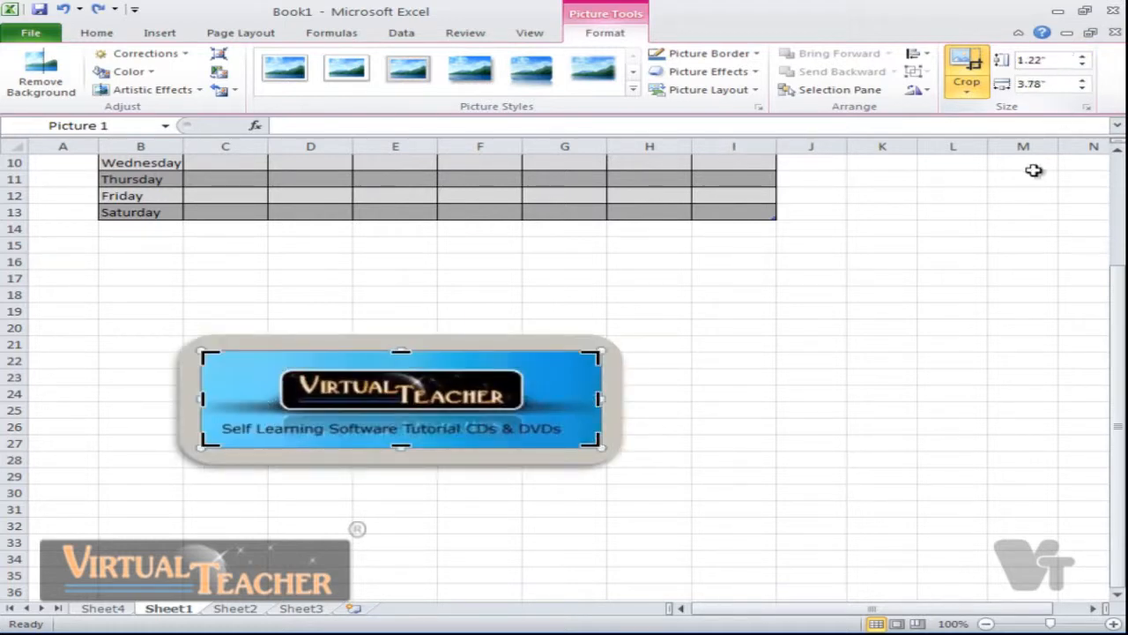
{"action": "left_click", "coordinate": [828, 234]}
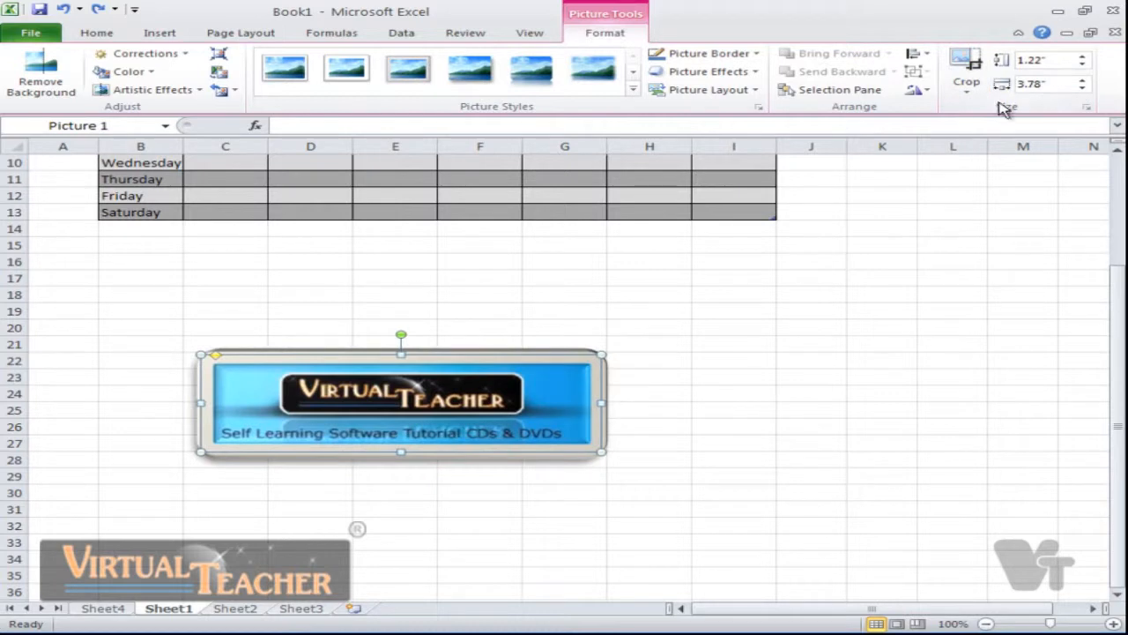
- Enlarge the uncropped picture by increasing its height stepwise beyond 1.6", scaling the width in proportion
{"action": "left_click", "coordinate": [1082, 59]}
{"action": "left_click", "coordinate": [1083, 58]}
{"action": "left_click", "coordinate": [1082, 58]}
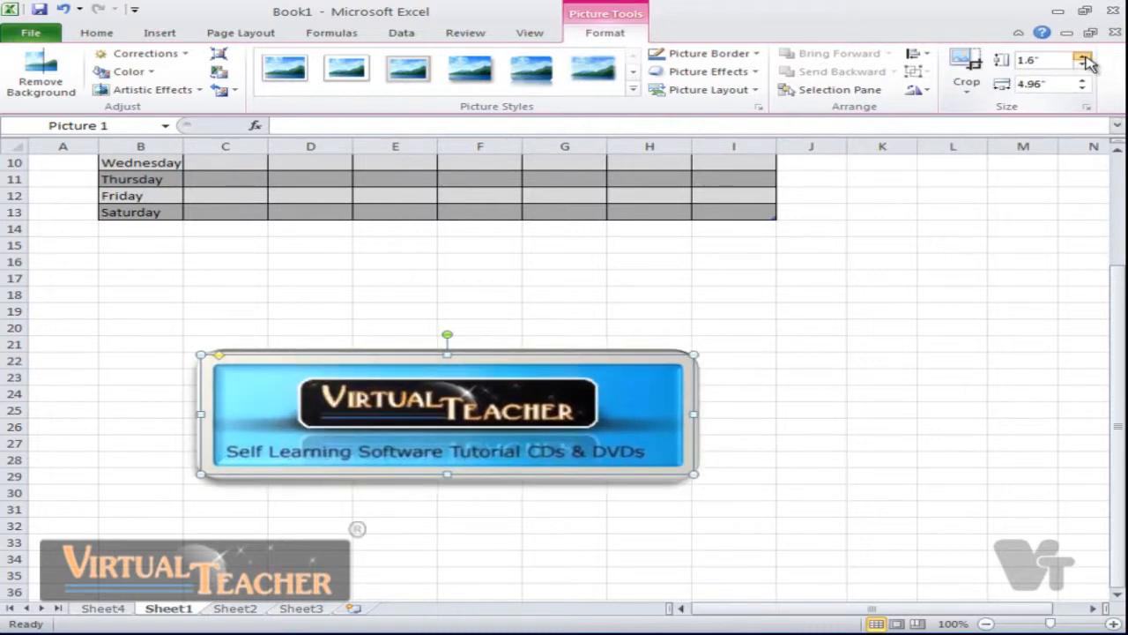
{"action": "left_click", "coordinate": [1082, 59]}
{"action": "left_click", "coordinate": [1082, 58]}
- Reduce the picture's width to 4.5" with its height scaling in proportion
{"action": "left_click", "coordinate": [1083, 87]}
{"action": "left_click", "coordinate": [1083, 87]}
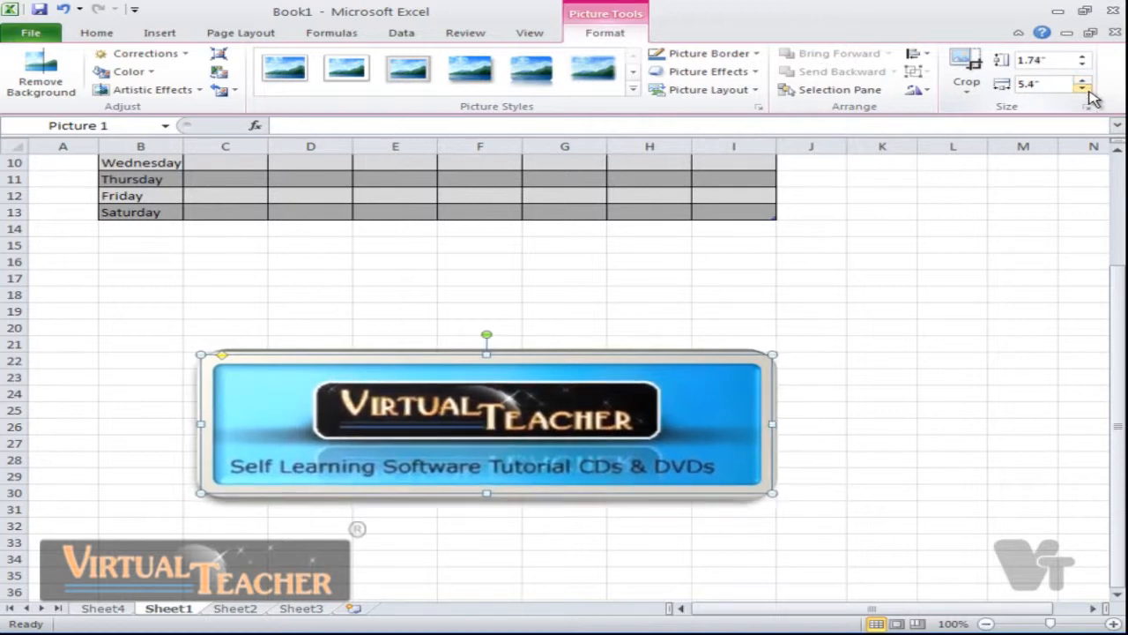
{"action": "left_click", "coordinate": [1083, 87]}
{"action": "left_click", "coordinate": [1083, 87]}
{"action": "left_click", "coordinate": [1083, 87]}
{"action": "left_click", "coordinate": [1084, 87]}
{"action": "left_click", "coordinate": [1083, 87]}
{"action": "left_click", "coordinate": [1084, 87]}
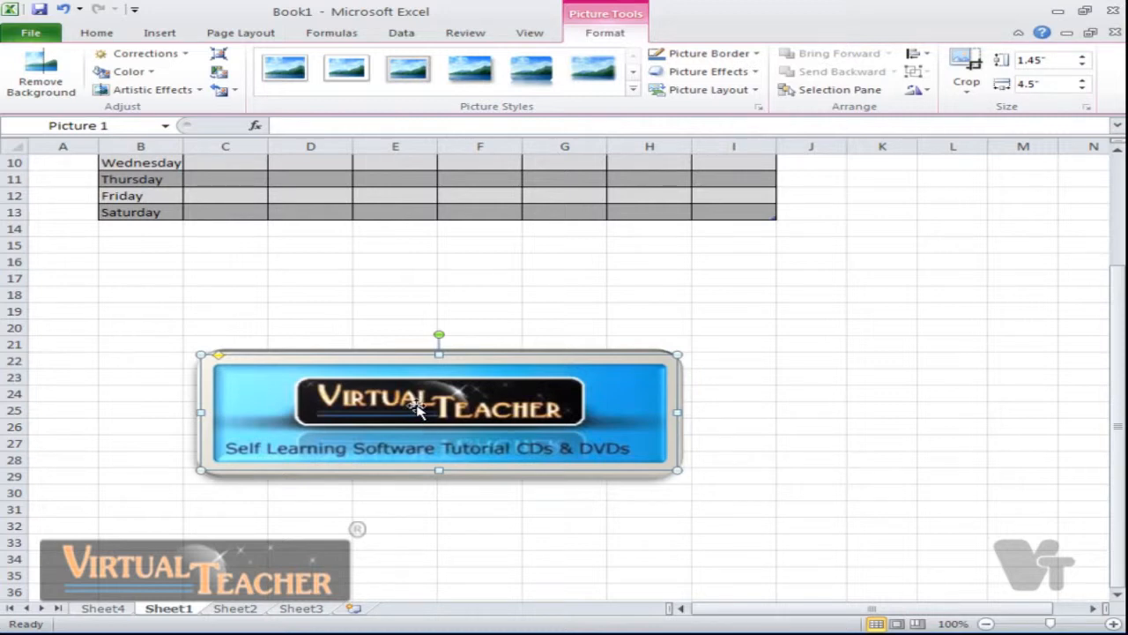
- Display the commands for inserting objects into the worksheet
{"action": "left_click", "coordinate": [164, 32]}
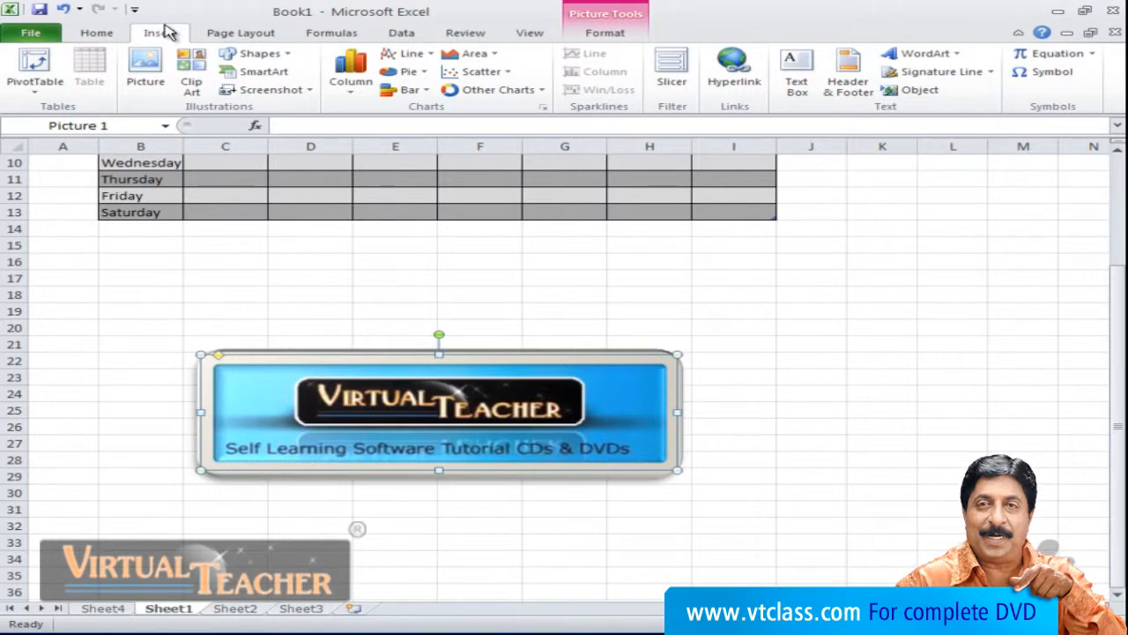